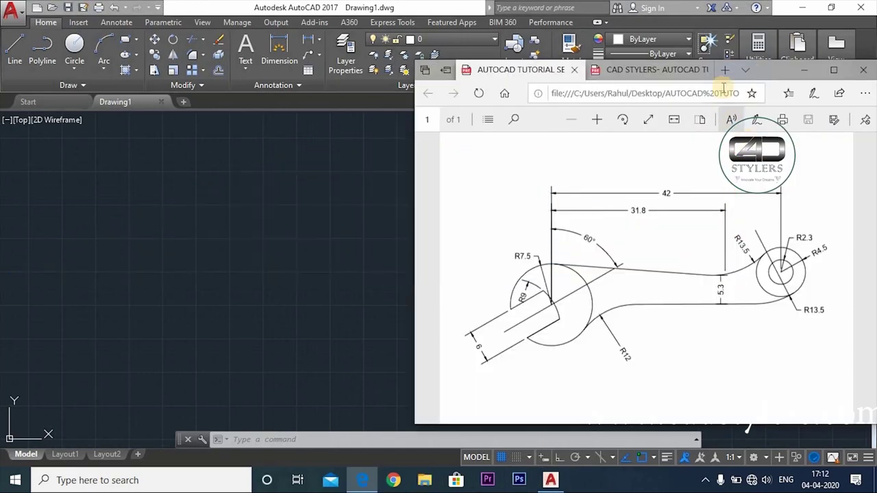
# Step: Drag the Edge PDF viewer with the wrench drawing toward the screen centre as a reference
pyautogui.moveTo(723, 80); pyautogui.dragTo(586, 76)
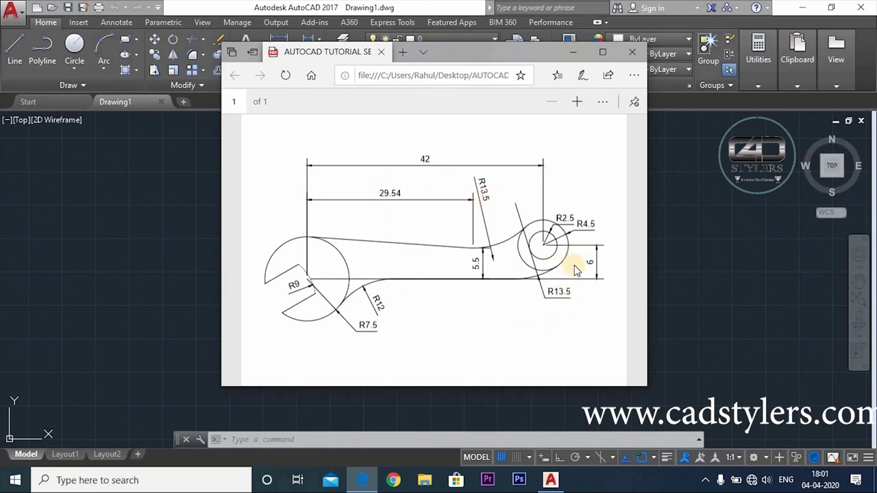
# Step: Draw a circle of radius 2.5 centred at 0,0
pyautogui.click(554, 482)
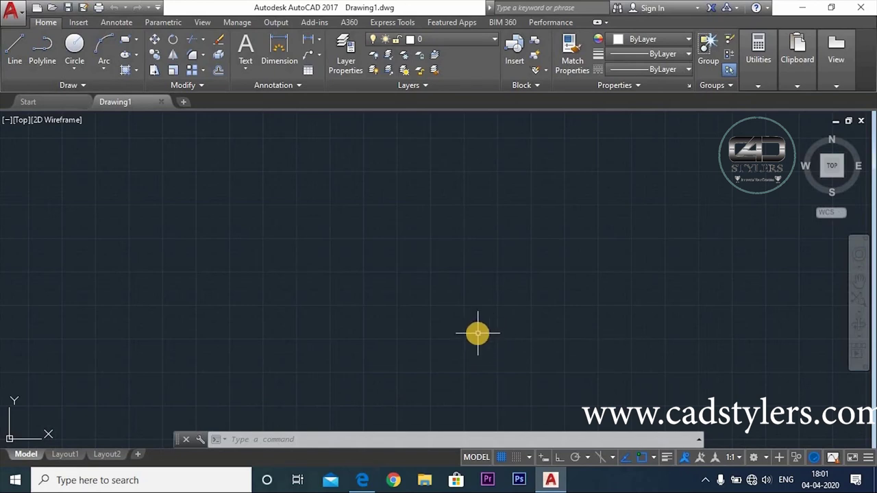
pyautogui.write('c')
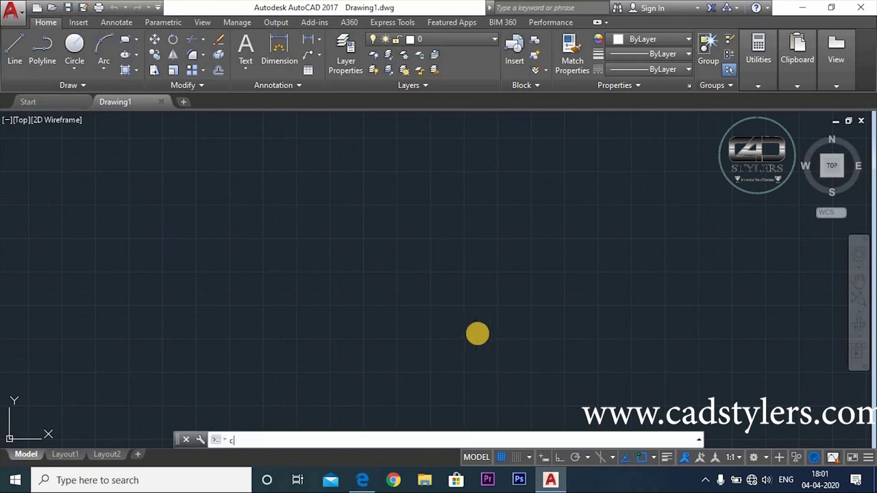
pyautogui.press('Return')
pyautogui.write('0,0')
pyautogui.press('Return')
pyautogui.write('2.5')
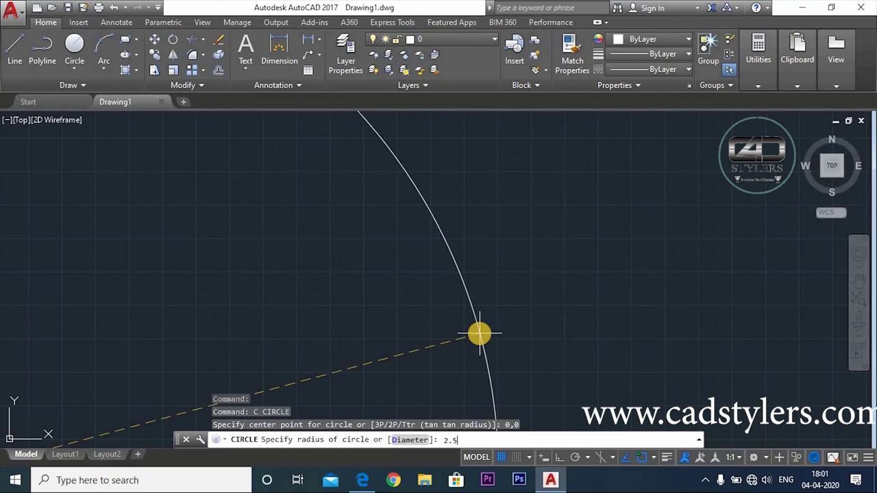
pyautogui.press('Return')
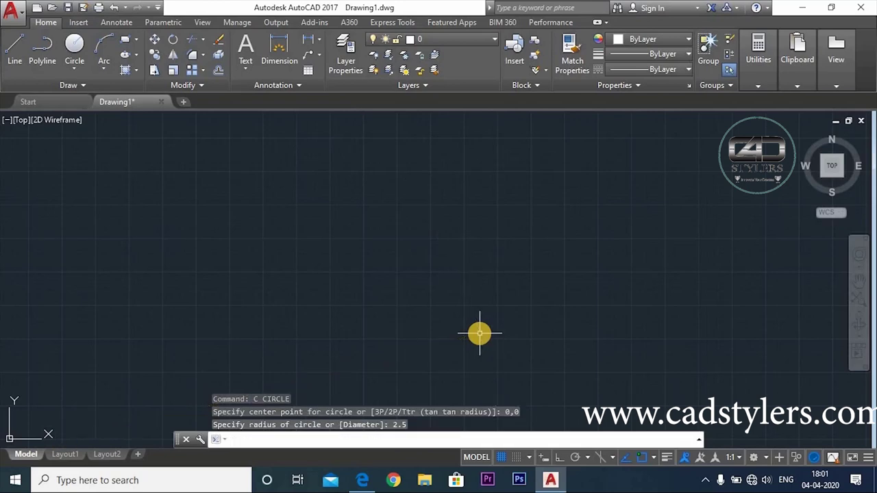
# Step: Add a concentric 4.5-radius circle at 0,0, then zoom in on the pair
pyautogui.press('Return')
pyautogui.press('Return')
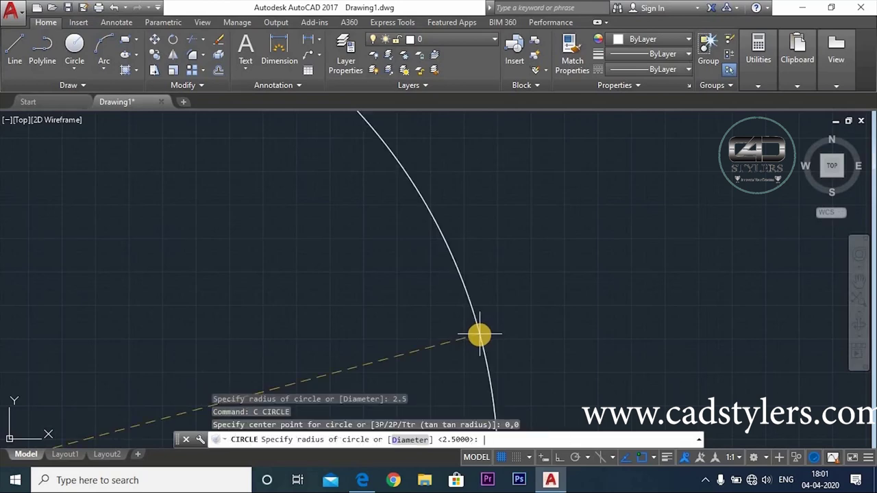
pyautogui.write('4.5')
pyautogui.press('Return')
pyautogui.write('z')
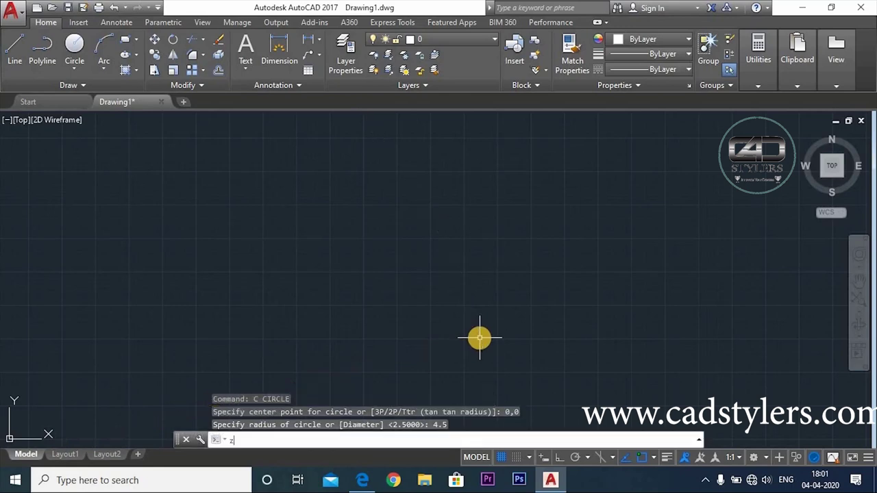
pyautogui.press('Return')
pyautogui.write('a')
pyautogui.press('Return')
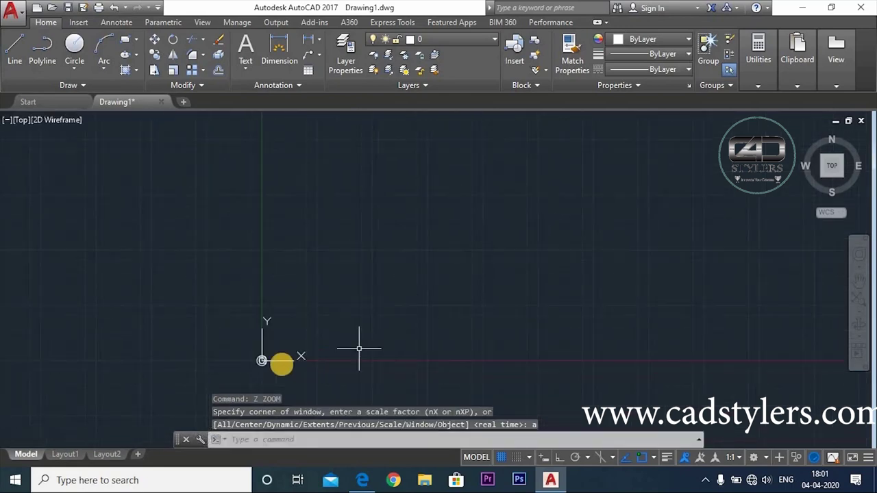
pyautogui.scroll(5, 281, 362)
pyautogui.moveTo(280, 363); pyautogui.dragTo(650, 337, button='middle')
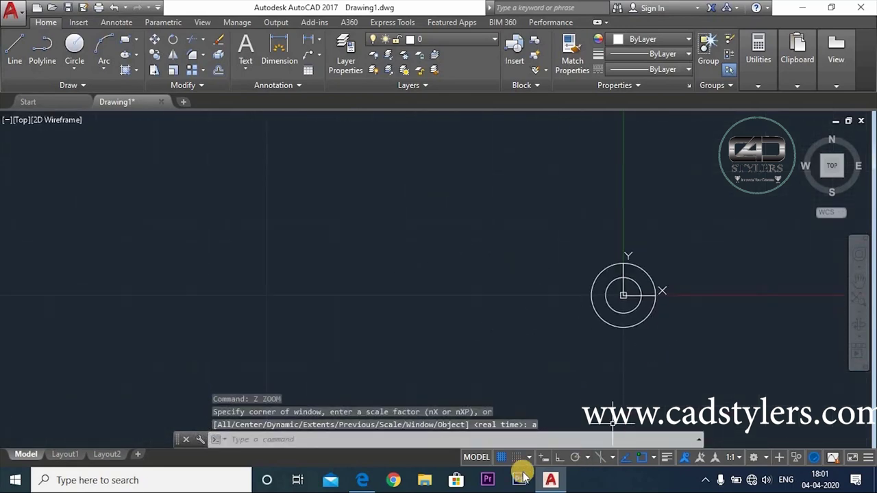
# Step: Checking the reference PDF, draw a circle of radius 7.5 centred at -42,-6
pyautogui.click(353, 482)
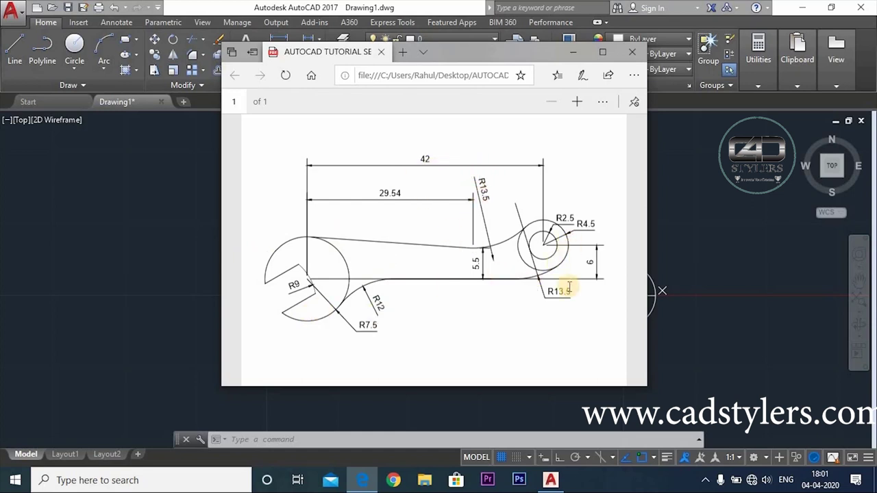
pyautogui.click(551, 479)
pyautogui.write('c')
pyautogui.press('Return')
pyautogui.write('-42,-6')
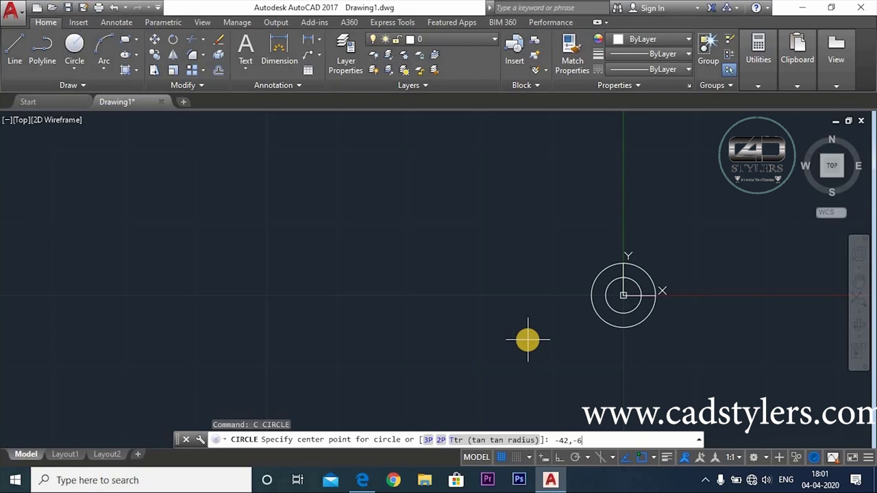
pyautogui.press('Return')
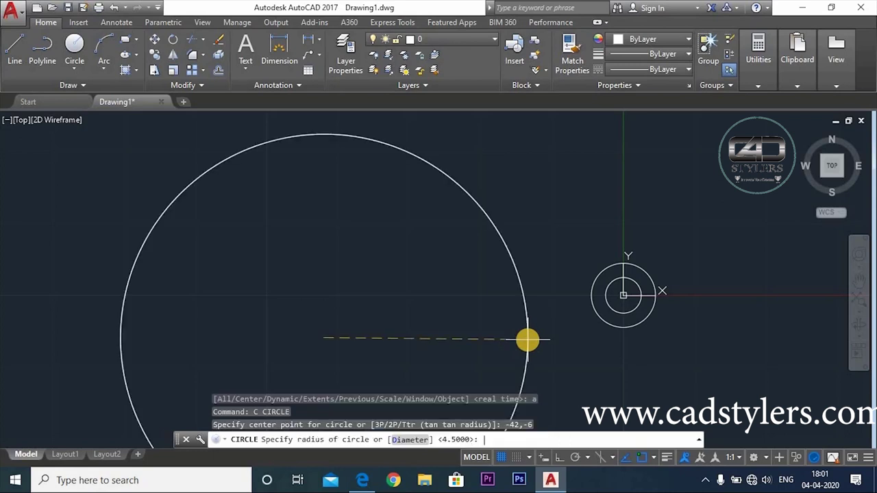
pyautogui.write('7.')
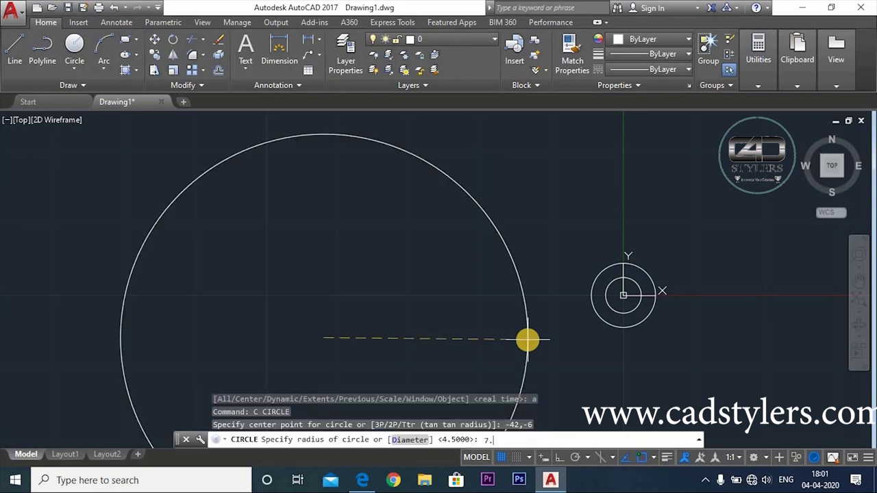
pyautogui.write('5')
pyautogui.press('Return')
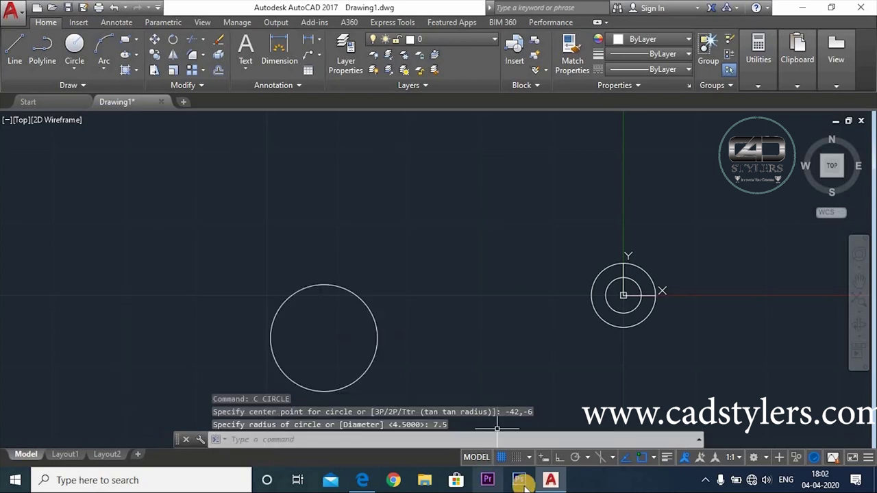
pyautogui.click(361, 482)
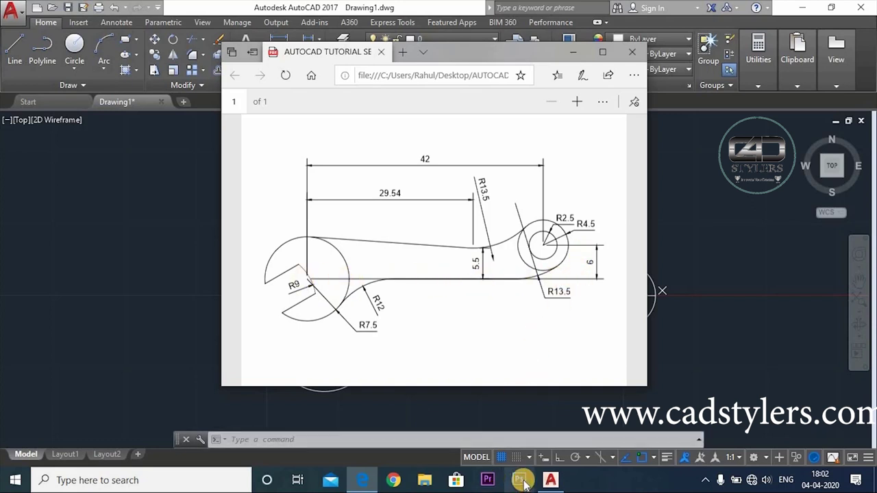
# Step: With Ortho on, draw a horizontal line from the left circle's centre past the small circles
pyautogui.click(550, 480)
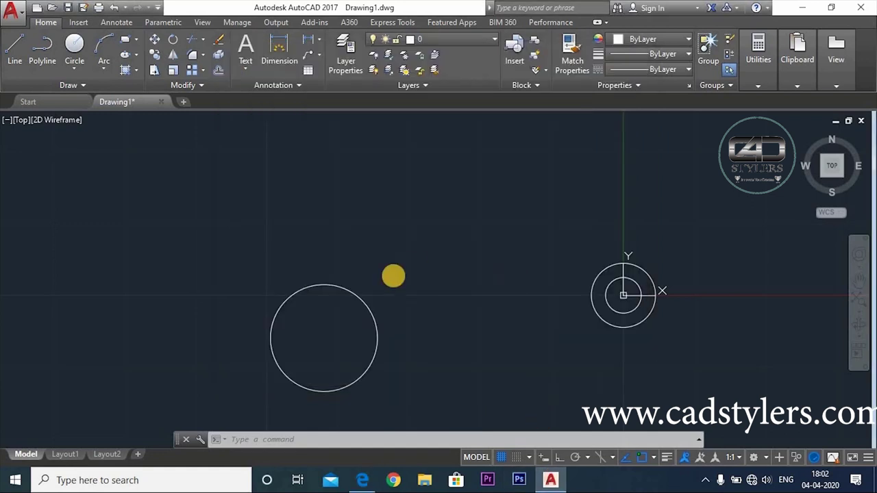
pyautogui.write('l')
pyautogui.press('Return')
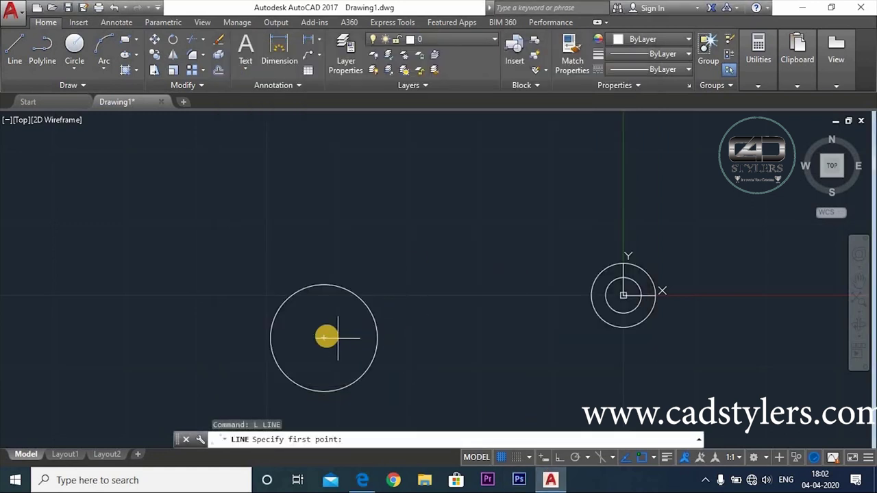
pyautogui.click(324, 338)
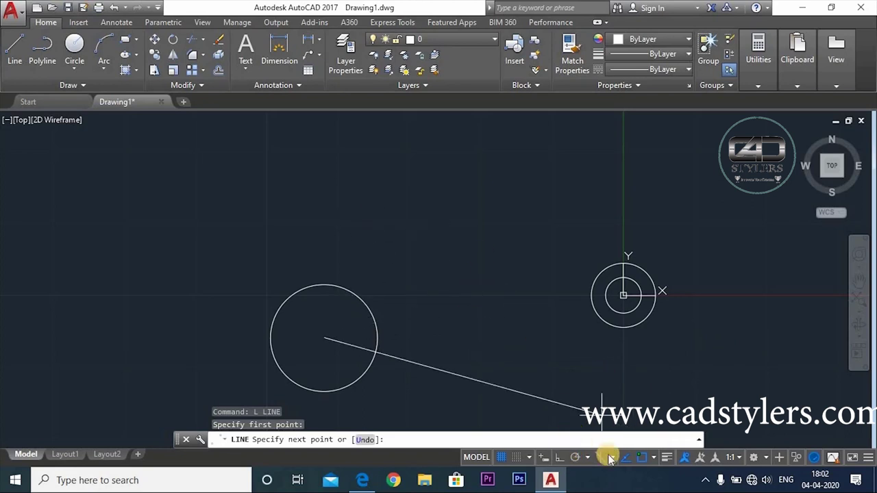
pyautogui.click(560, 458)
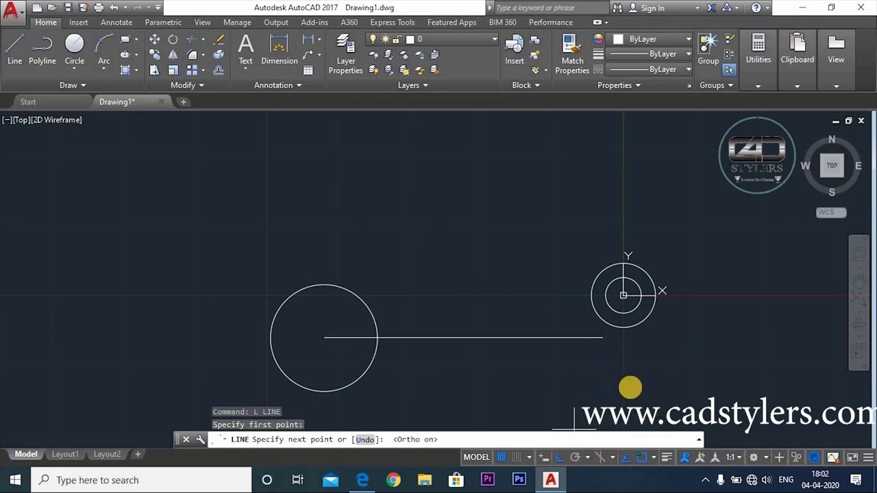
pyautogui.click(672, 374)
pyautogui.press('Escape')
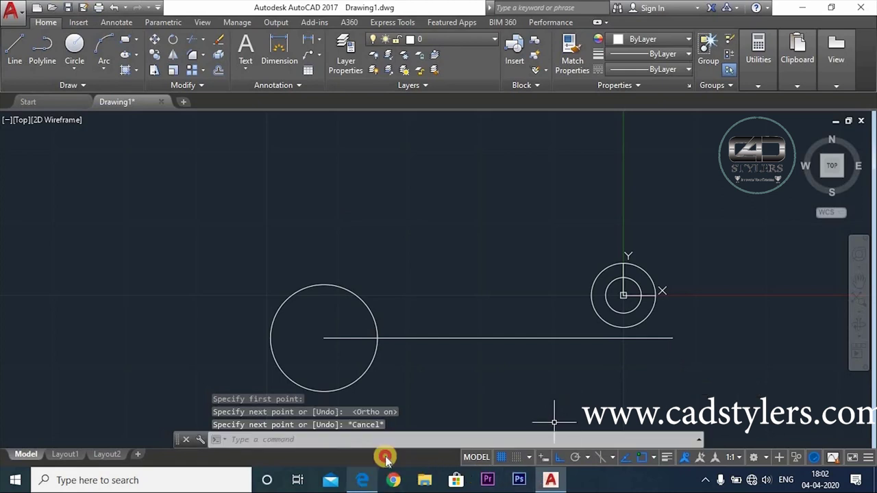
# Step: Draw a radius 13.5 circle tangent to the horizontal line and the outer small circle
pyautogui.click(362, 480)
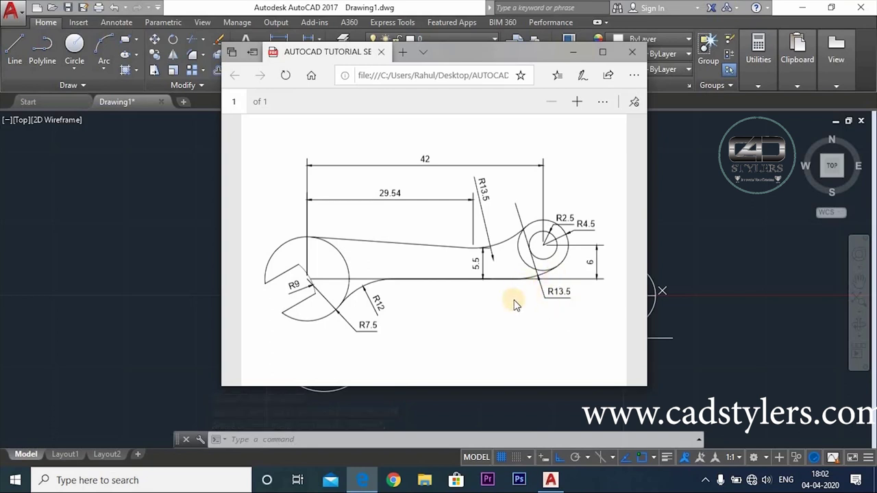
pyautogui.click(550, 481)
pyautogui.write('c')
pyautogui.press('Return')
pyautogui.write('t')
pyautogui.press('Return')
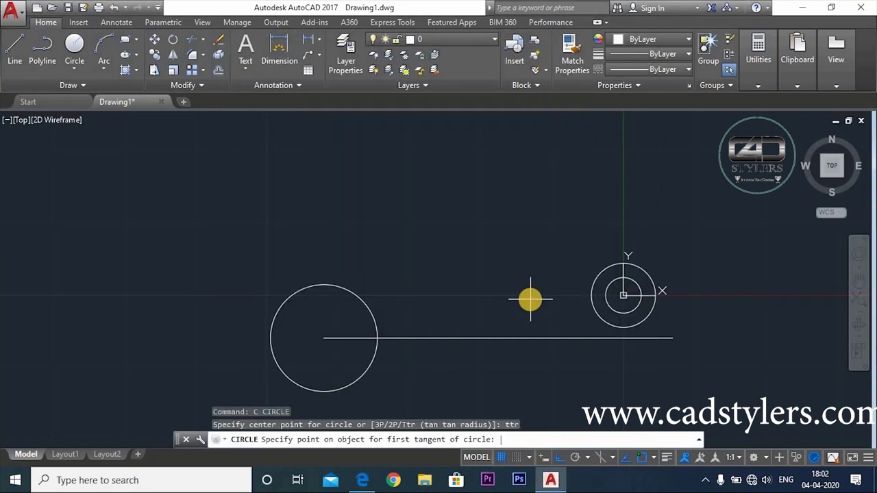
pyautogui.click(581, 337)
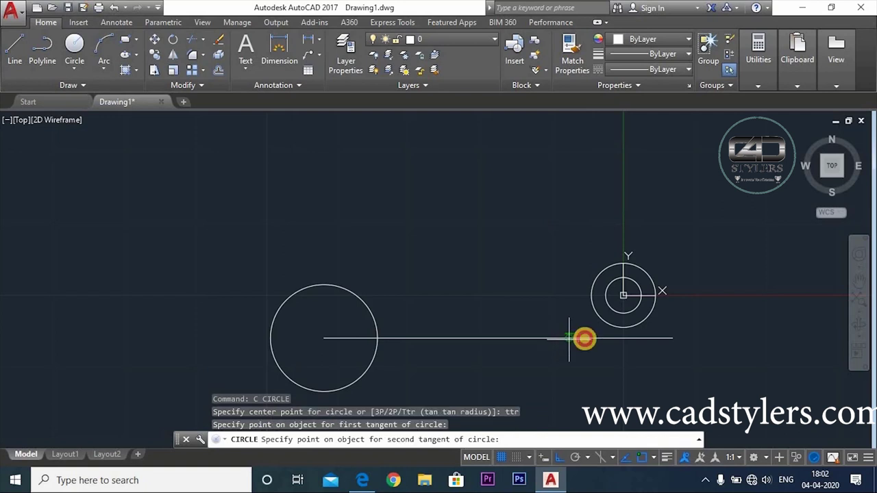
pyautogui.click(658, 297)
pyautogui.write('13.5')
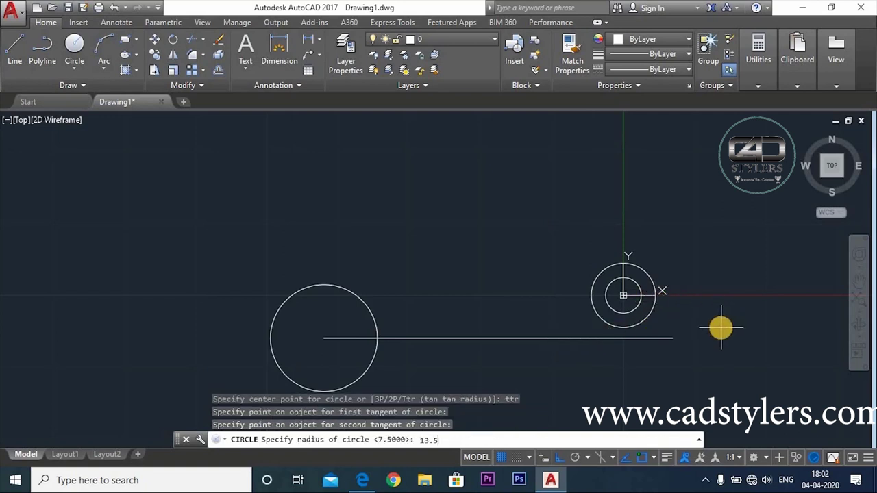
pyautogui.press('Return')
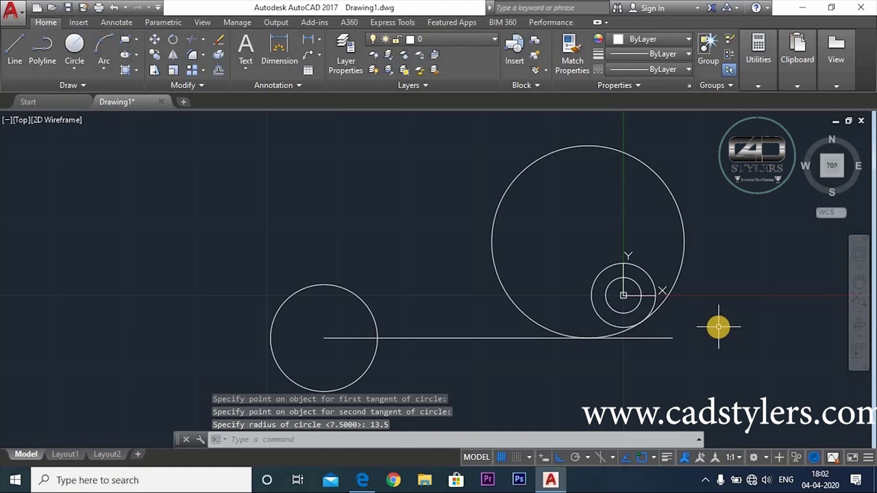
# Step: Trim the R13.5 circle to an arc and cut off the line beyond it
pyautogui.write('tr')
pyautogui.press('Return')
pyautogui.press('Return')
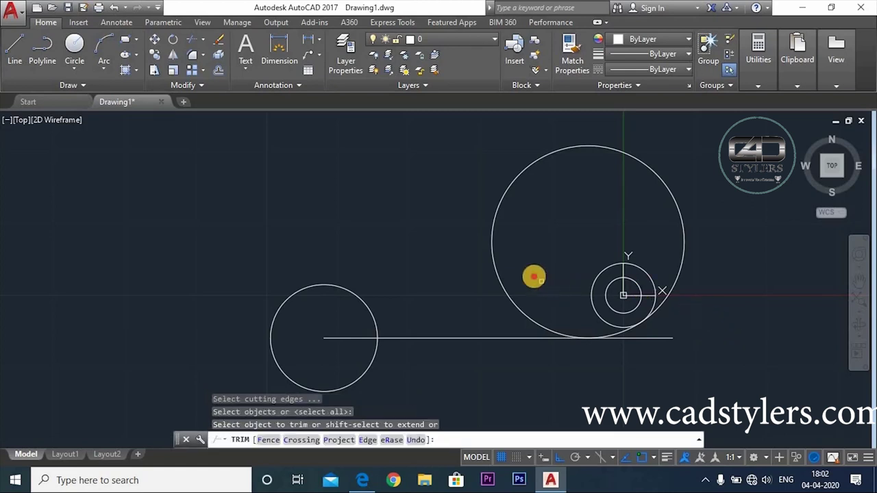
pyautogui.moveTo(535, 276); pyautogui.dragTo(493, 308)
pyautogui.click(494, 307)
pyautogui.click(674, 337)
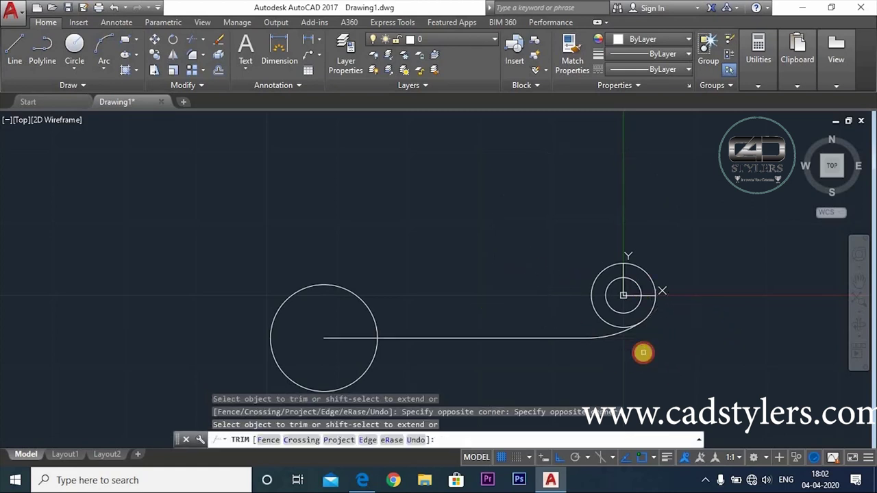
pyautogui.press('Escape')
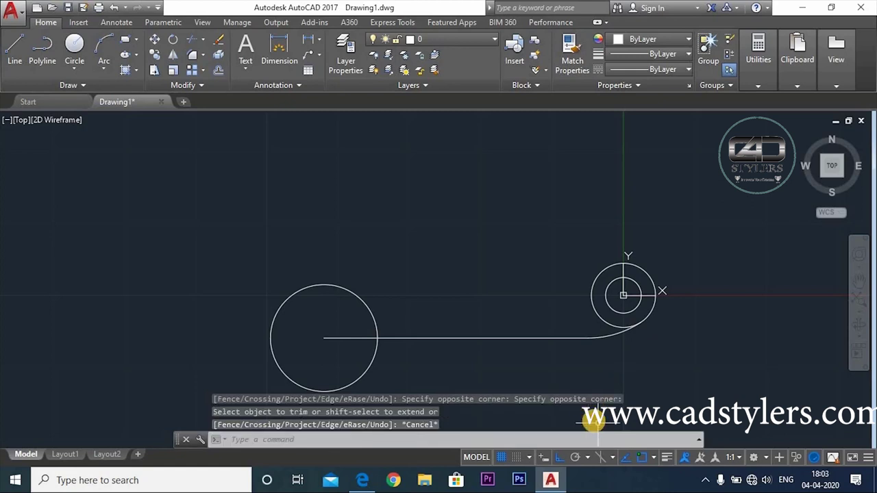
pyautogui.moveTo(389, 371); pyautogui.dragTo(424, 324, button='middle')
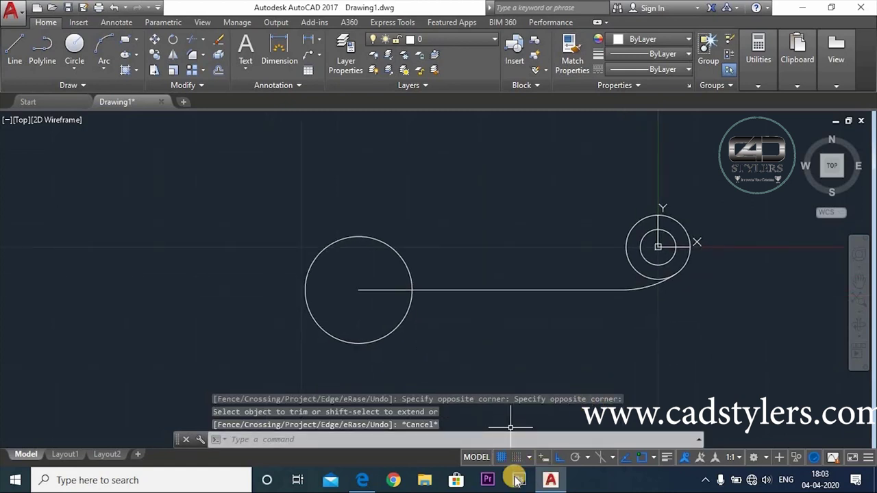
pyautogui.hotkey('alt', 'Tab')
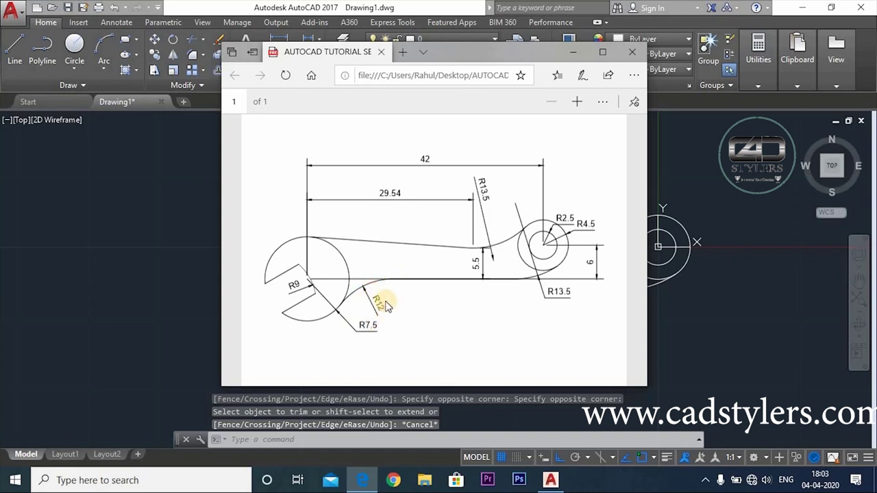
# Step: Fillet the big left circle to the shank line with radius 12
pyautogui.click(363, 479)
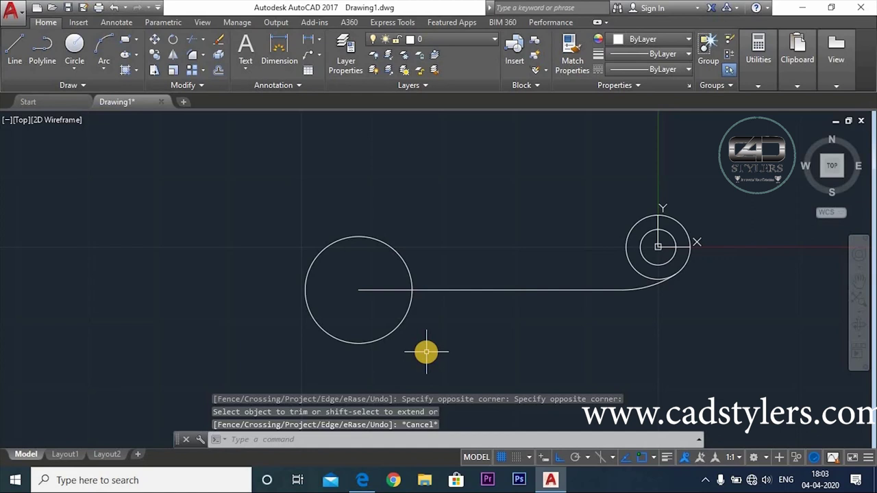
pyautogui.write('f')
pyautogui.press('Return')
pyautogui.write('r')
pyautogui.press('Return')
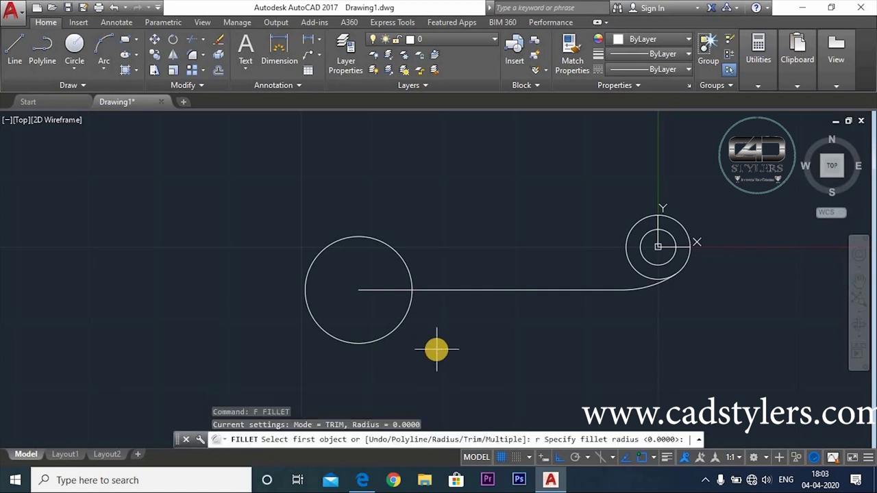
pyautogui.write('12')
pyautogui.press('Return')
pyautogui.click(401, 317)
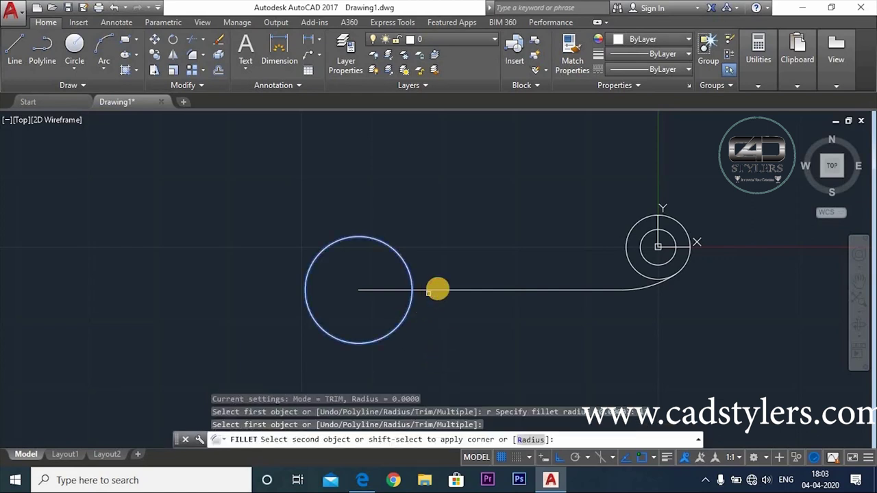
pyautogui.click(444, 291)
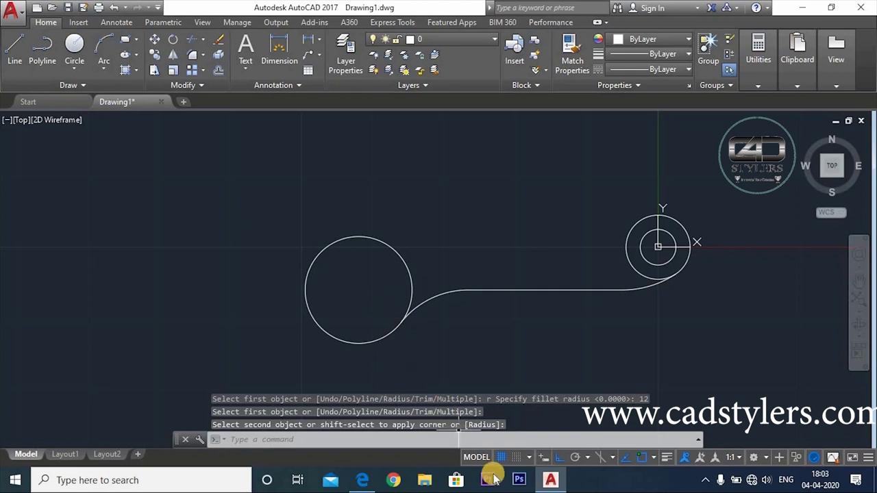
pyautogui.click(362, 479)
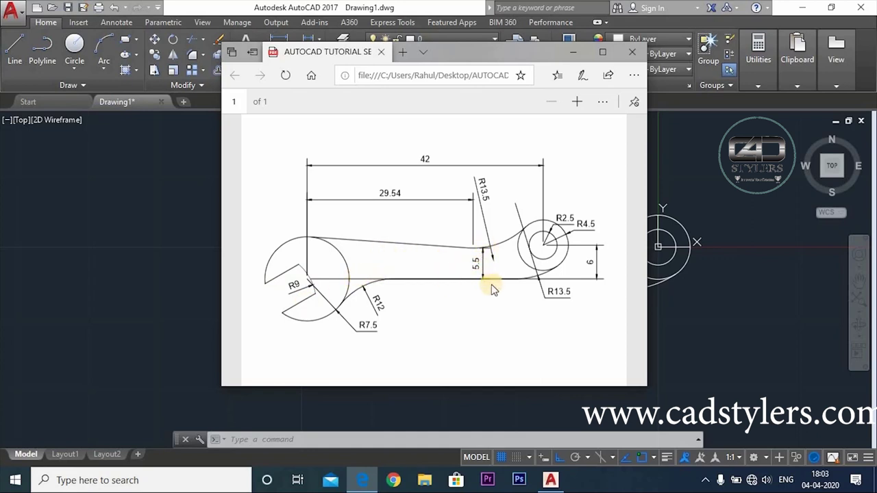
# Step: Offset the lower shank edge 5.5 upward
pyautogui.click(362, 480)
pyautogui.write('o')
pyautogui.press('Return')
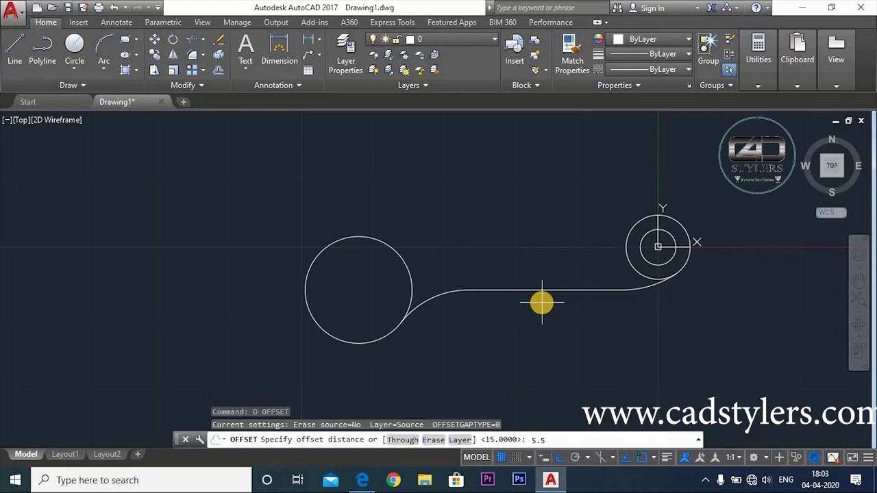
pyautogui.press('Return')
pyautogui.click(546, 292)
pyautogui.click(541, 240)
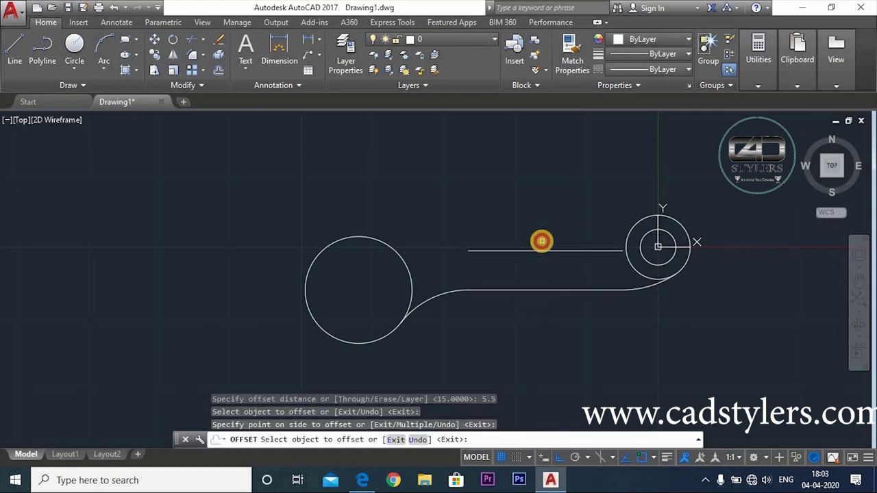
pyautogui.click(361, 481)
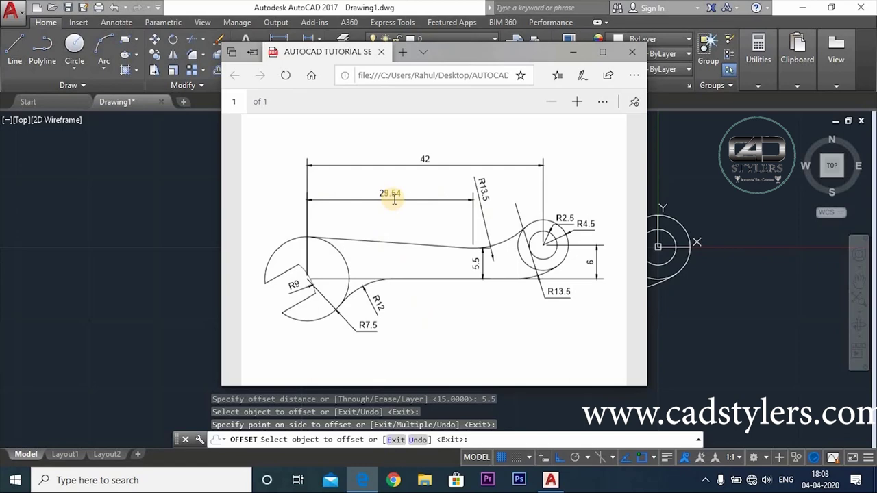
pyautogui.click(366, 483)
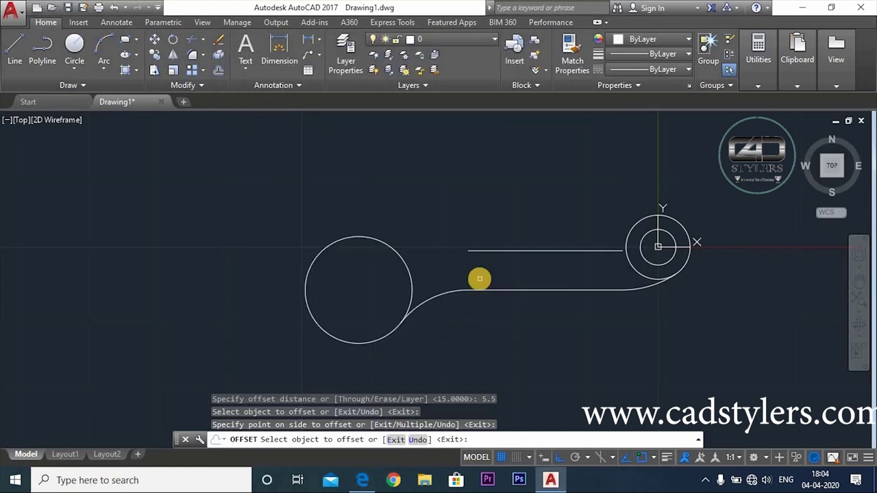
pyautogui.press('Escape')
# Step: Draw a vertical line up from the big circle's centre
pyautogui.write('l')
pyautogui.press('Return')
pyautogui.click(358, 290)
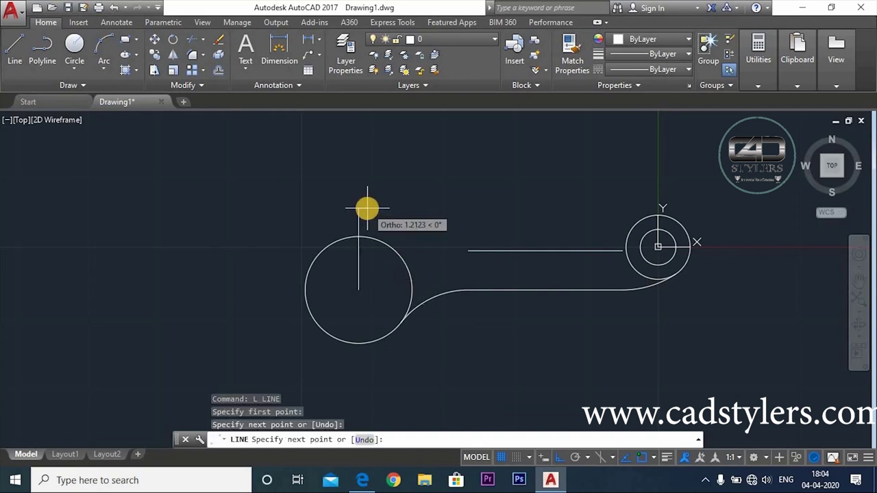
pyautogui.press('Escape')
# Step: Offset the vertical centre line 29.54 to the right
pyautogui.write('o')
pyautogui.press('Return')
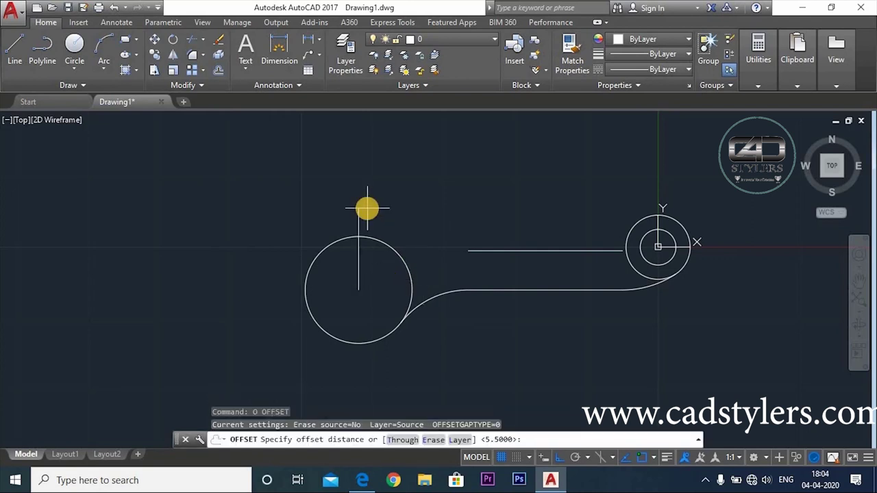
pyautogui.write('954')
pyautogui.press('Return')
pyautogui.click(431, 288)
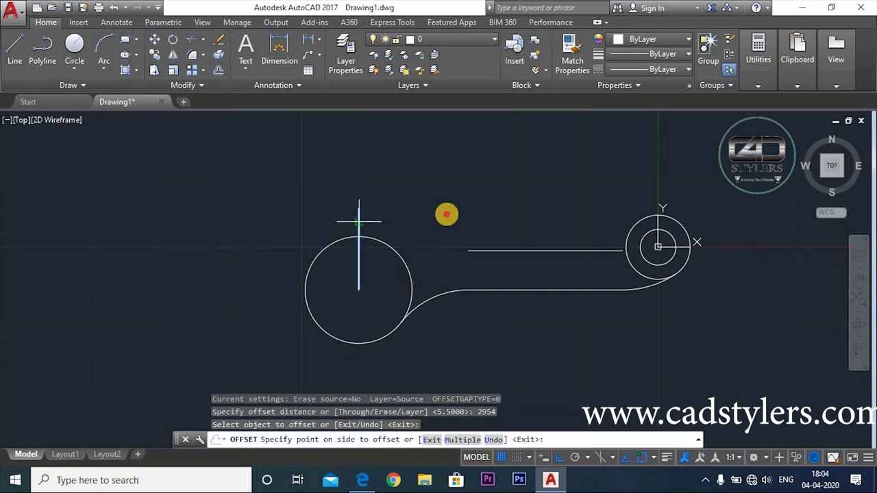
pyautogui.click(444, 214)
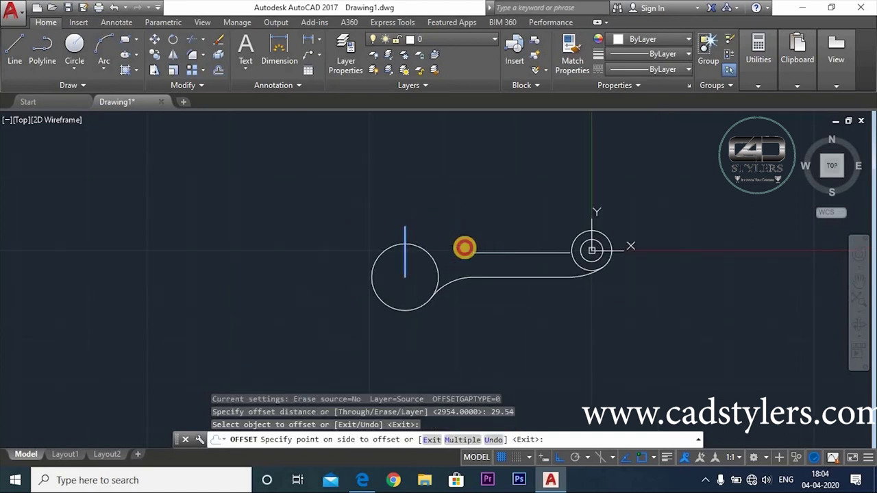
pyautogui.click(459, 267)
pyautogui.press('Escape')
# Step: Zoom in, consult the reference PDF, and restart the LINE command
pyautogui.scroll(4, 553, 260)
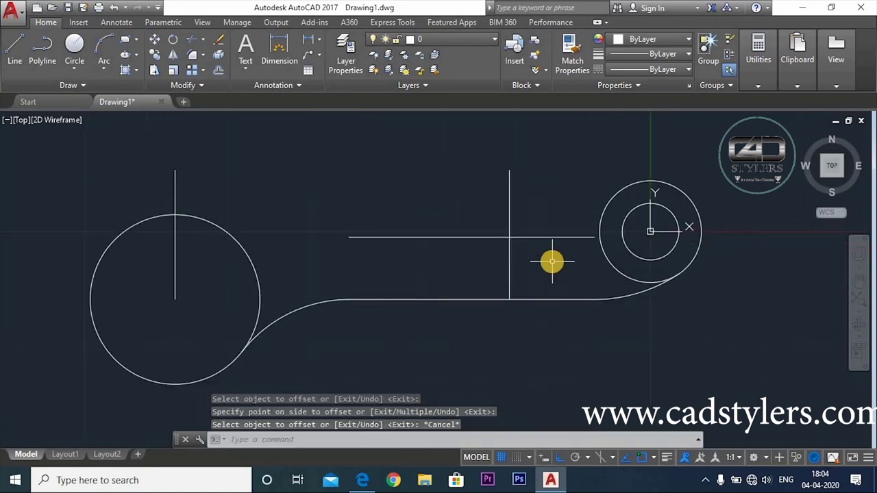
pyautogui.write('l')
pyautogui.press('Return')
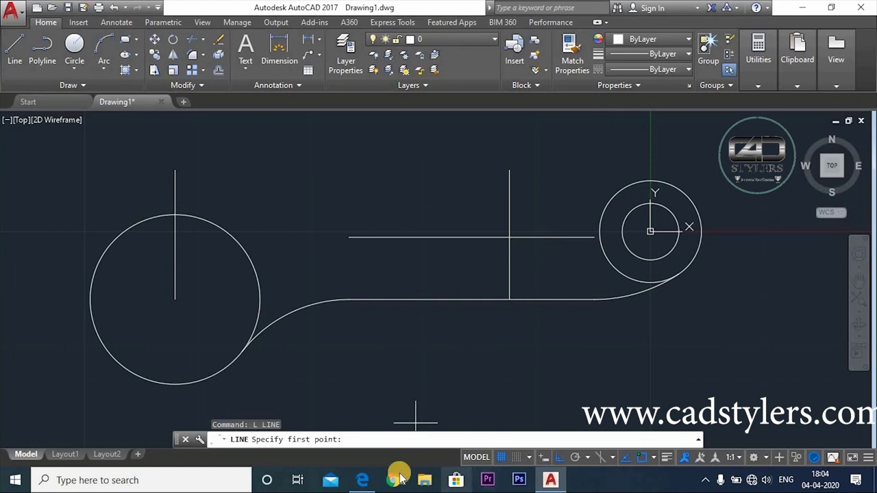
pyautogui.click(365, 481)
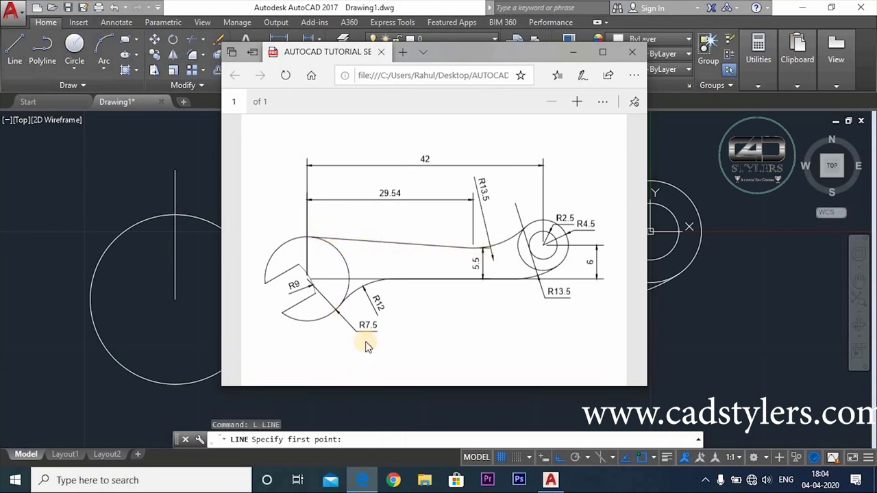
pyautogui.click(361, 480)
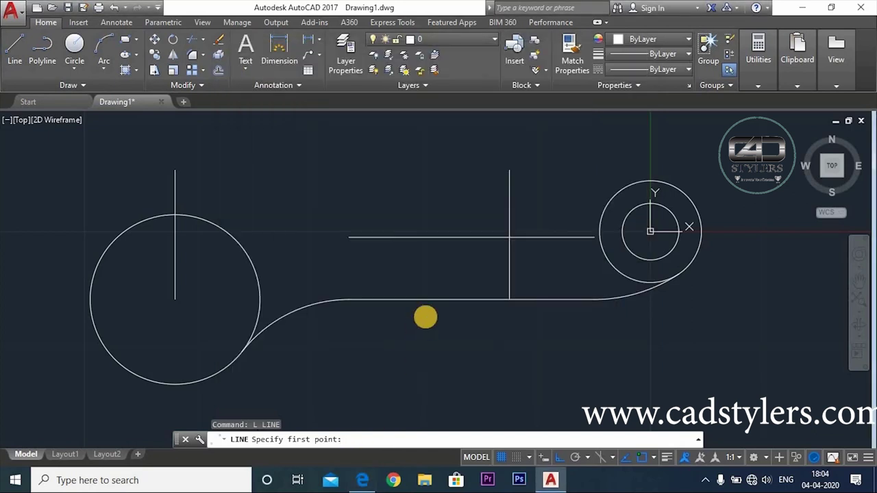
pyautogui.write('l')
pyautogui.press('Return')
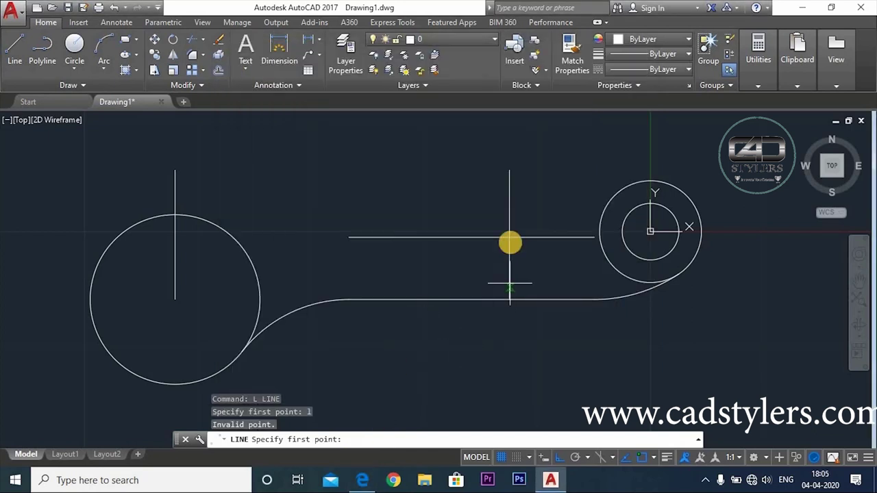
# Step: Draw the upper shank edge from the guide intersection tangent to the big circle
pyautogui.click(509, 237)
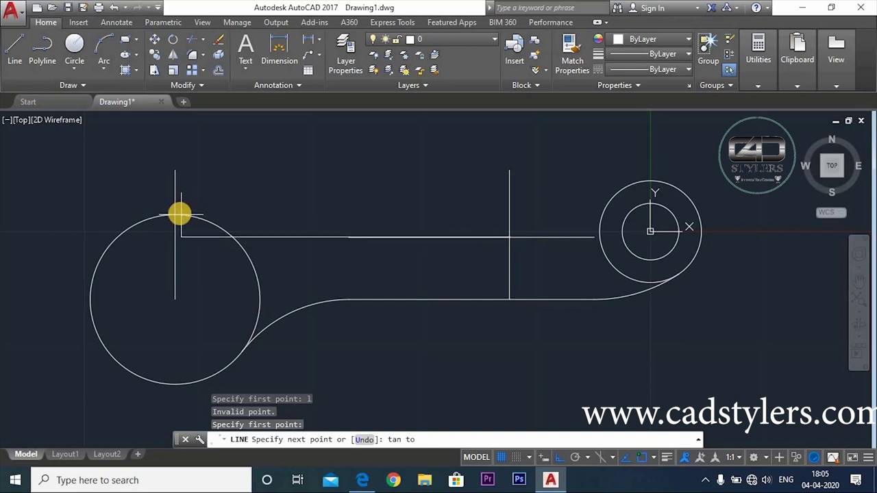
pyautogui.click(180, 214)
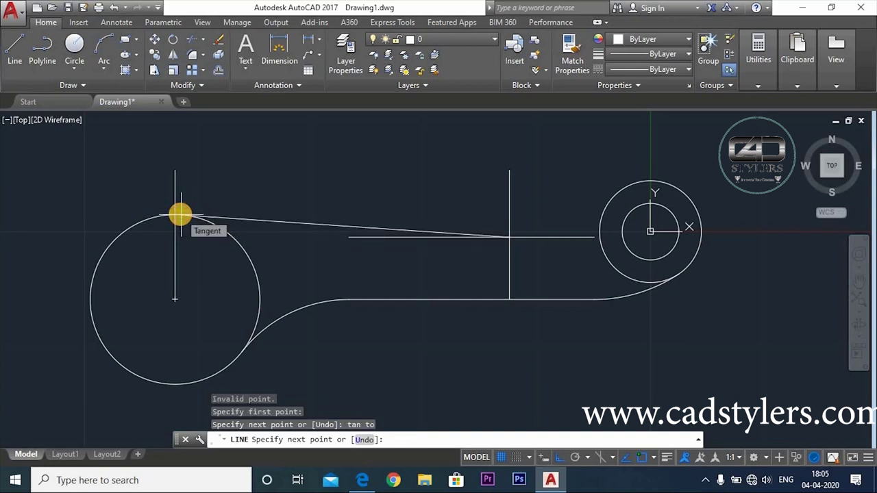
pyautogui.rightClick(266, 216)
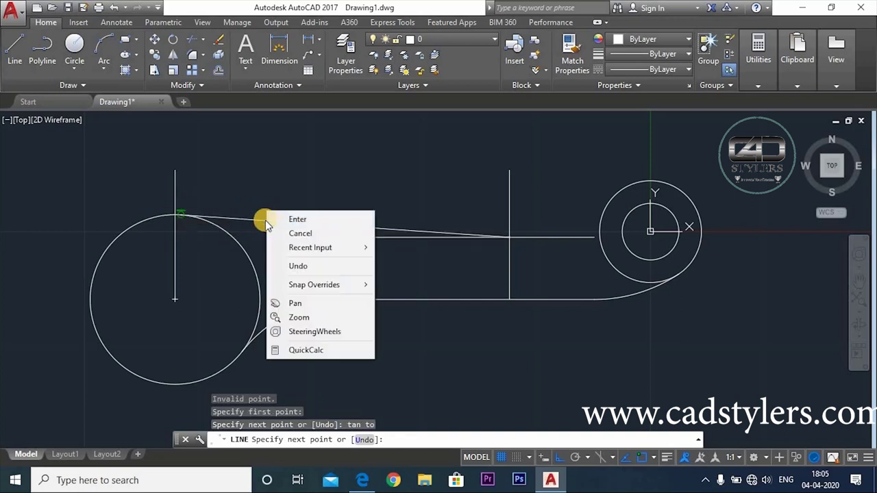
pyautogui.click(289, 219)
# Step: Erase the vertical centre line and the middle vertical guide
pyautogui.write('e')
pyautogui.press('Return')
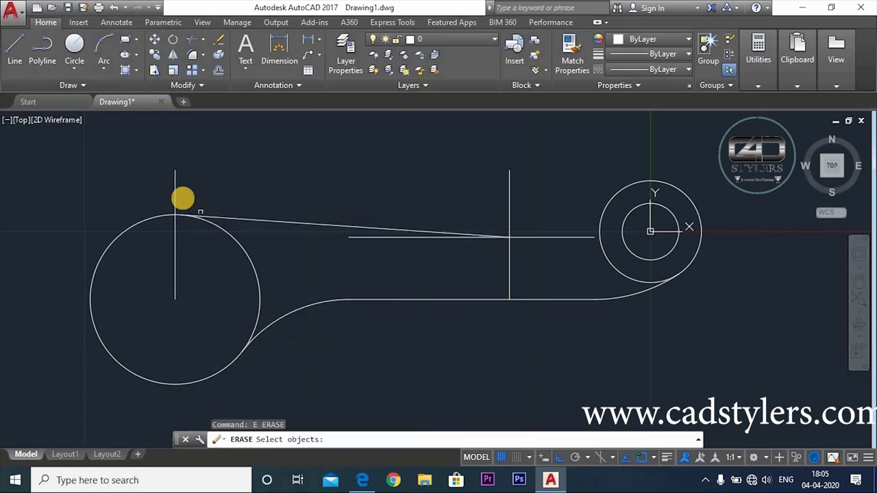
pyautogui.click(176, 191)
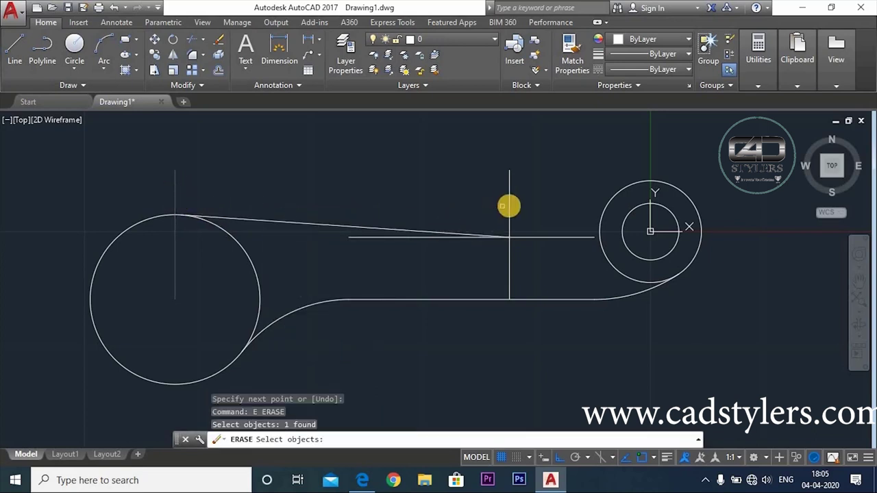
pyautogui.click(510, 205)
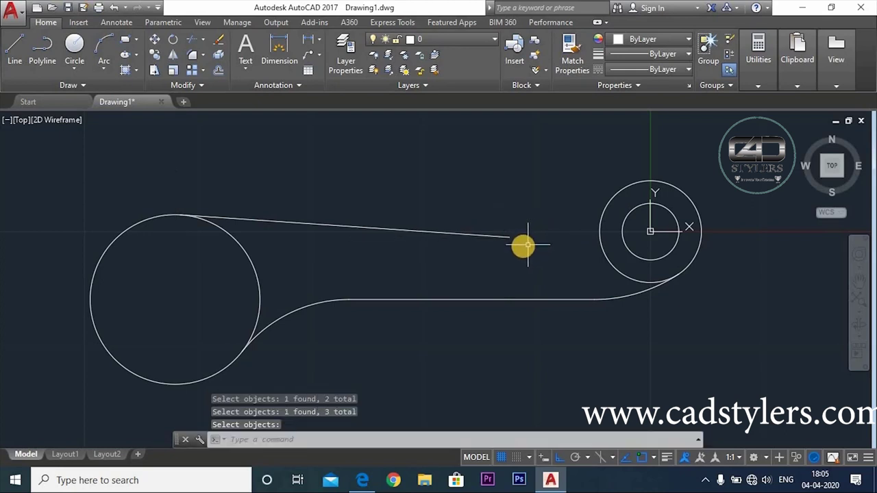
pyautogui.write('ex')
pyautogui.press('Return')
pyautogui.press('Return')
# Step: Extend the upper shank edge to the right circle and fillet them with radius 13.5
pyautogui.click(480, 235)
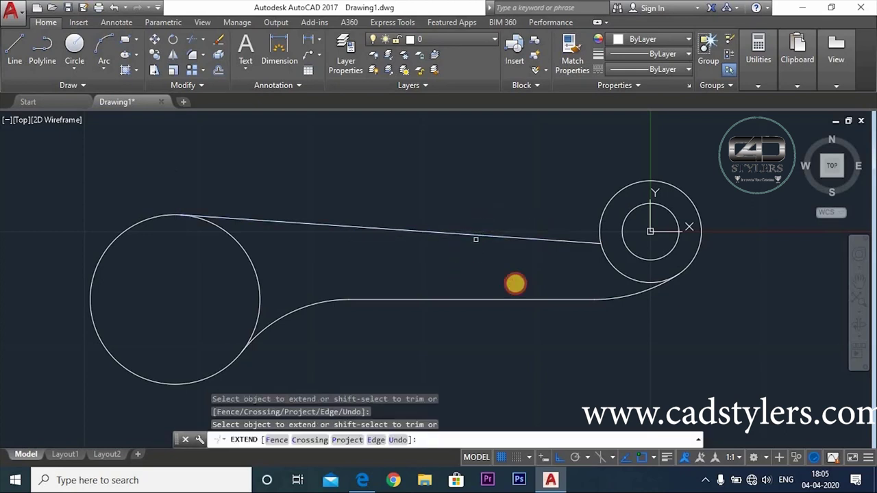
pyautogui.press('Escape')
pyautogui.write('f')
pyautogui.press('Return')
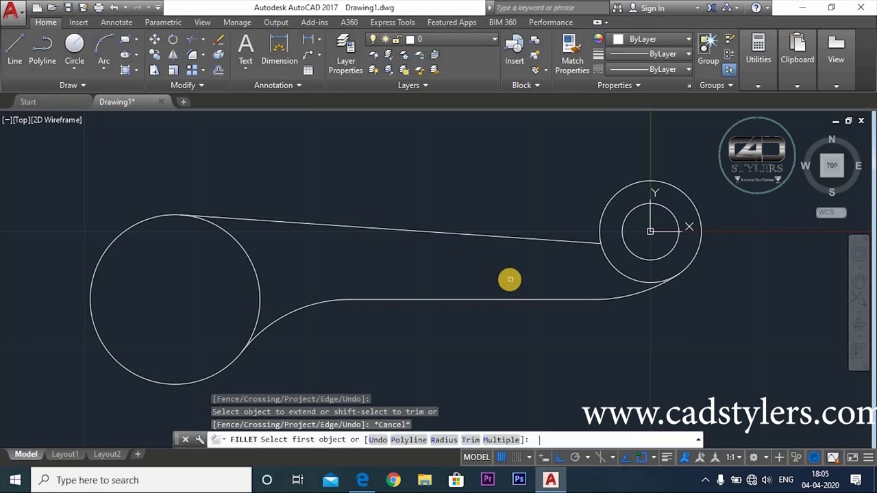
pyautogui.write('r')
pyautogui.press('Return')
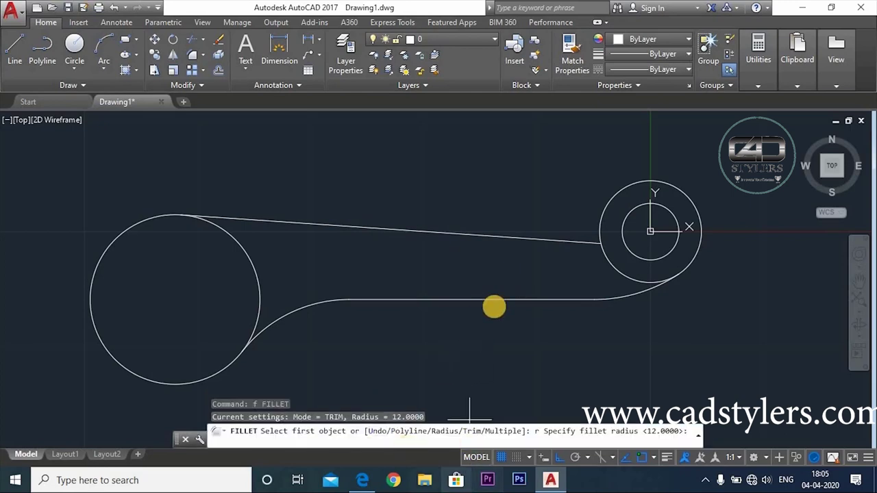
pyautogui.click(362, 480)
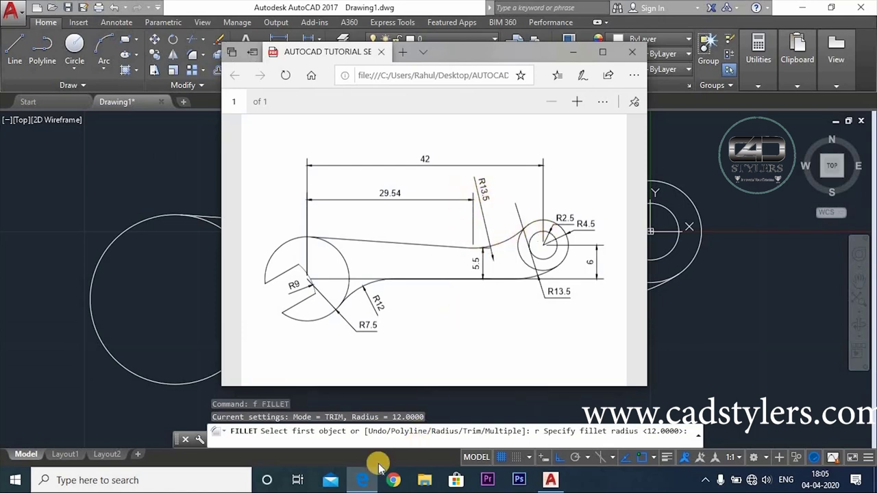
pyautogui.click(361, 480)
pyautogui.write('13.')
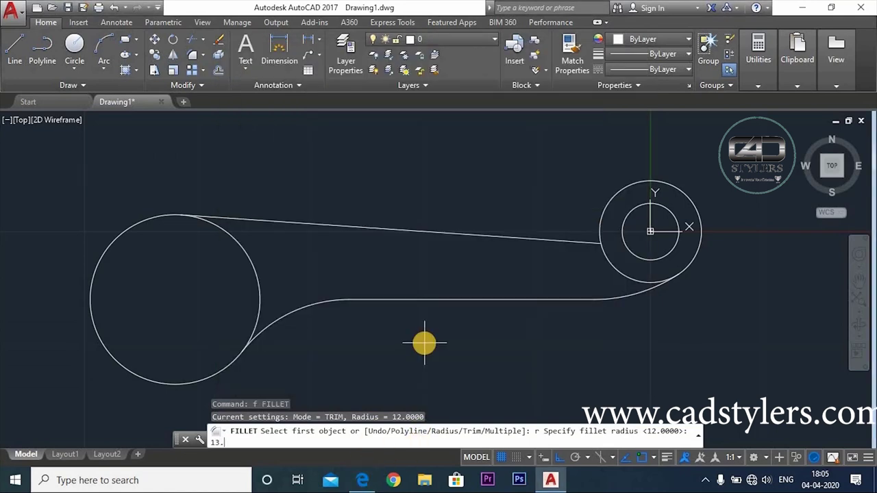
pyautogui.write('5')
pyautogui.press('Return')
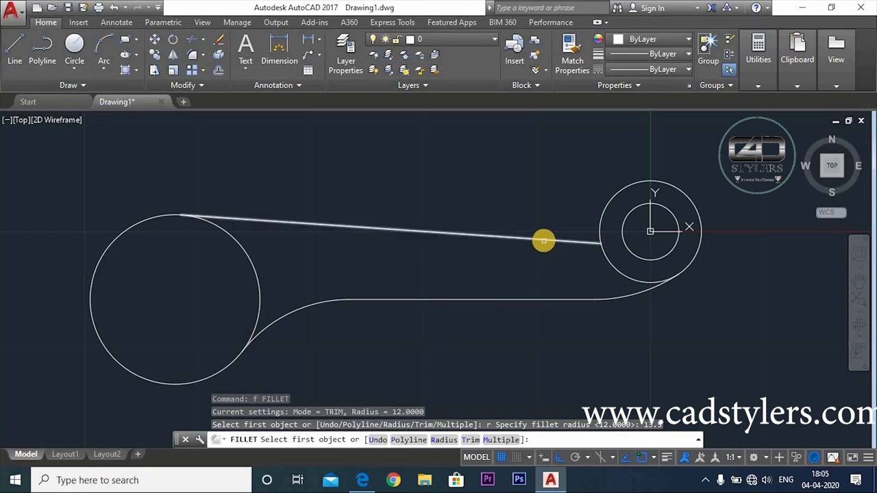
pyautogui.click(542, 240)
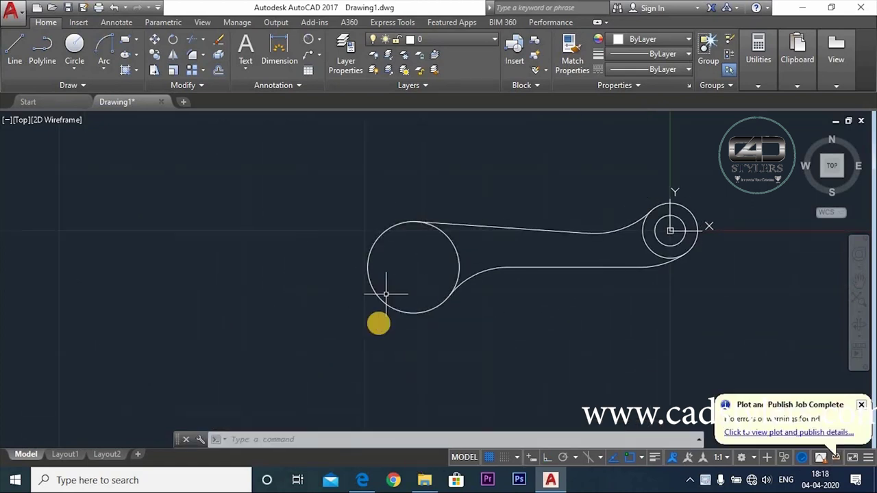
# Step: Check the reference PDF, then minimize Edge to return to the wrench outline
pyautogui.click(365, 483)
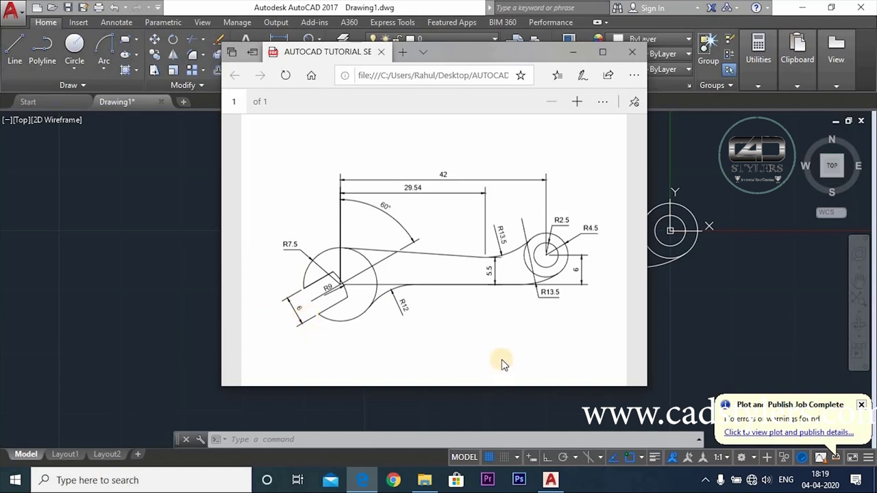
pyautogui.click(578, 54)
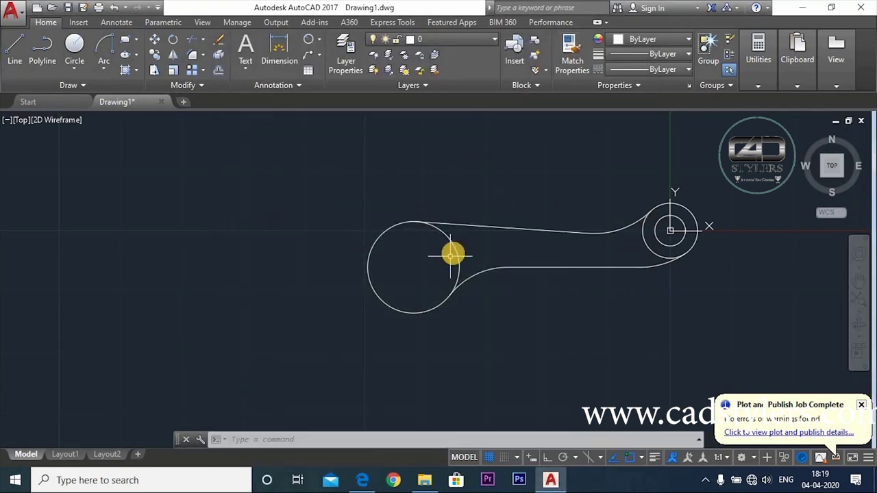
# Step: Draw a 10-long line from the head circle's centre at 210 degrees
pyautogui.write('l')
pyautogui.press('Return')
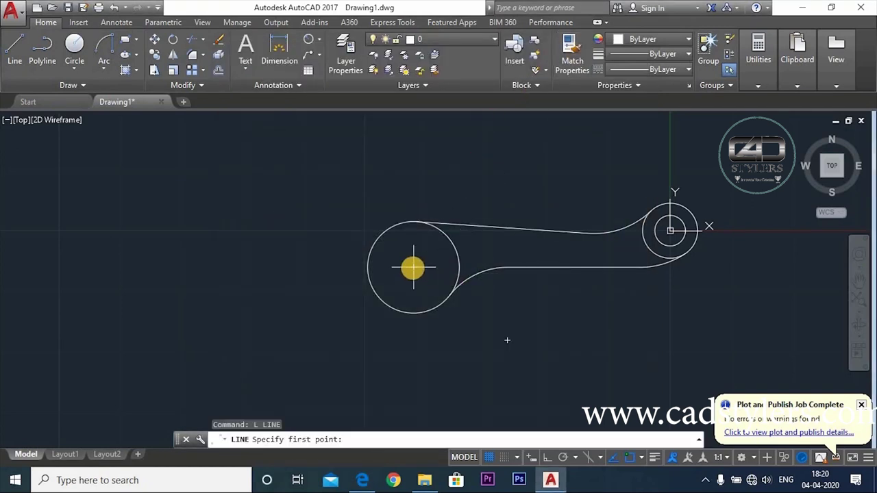
pyautogui.click(372, 290)
pyautogui.write('@10<210')
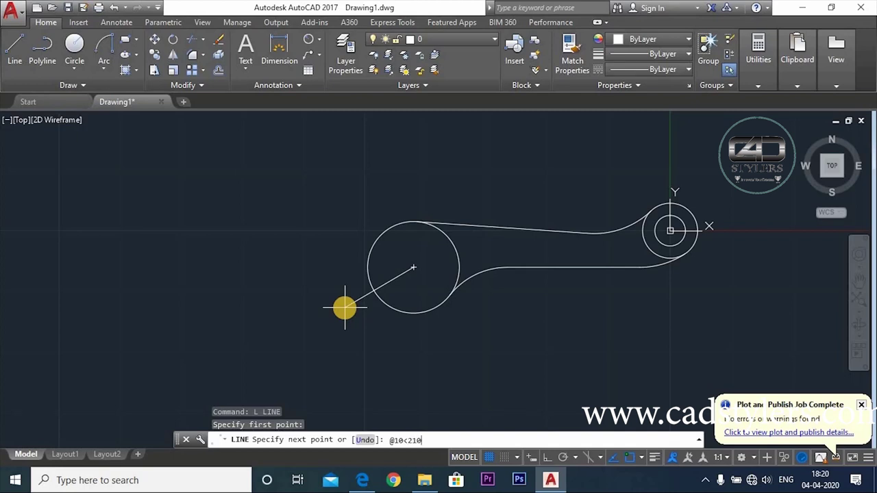
pyautogui.press('Return')
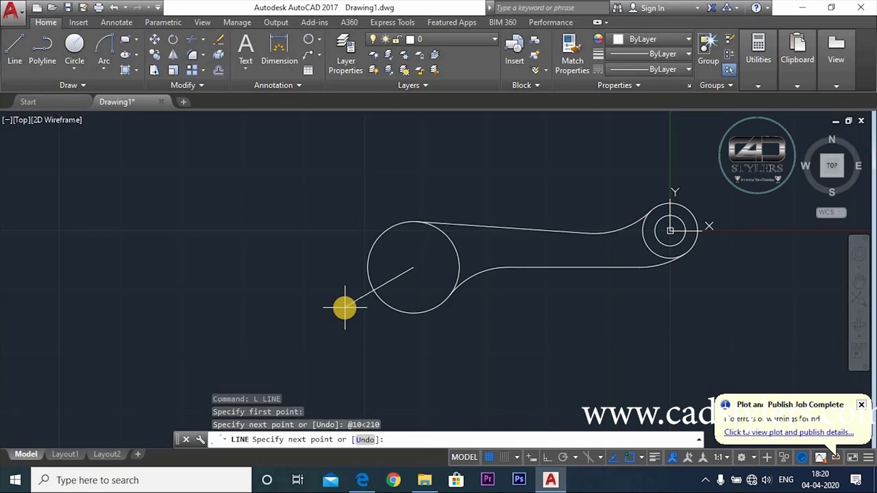
pyautogui.press('Escape')
# Step: Offset the angled line 3 to both sides
pyautogui.write('o')
pyautogui.press('Return')
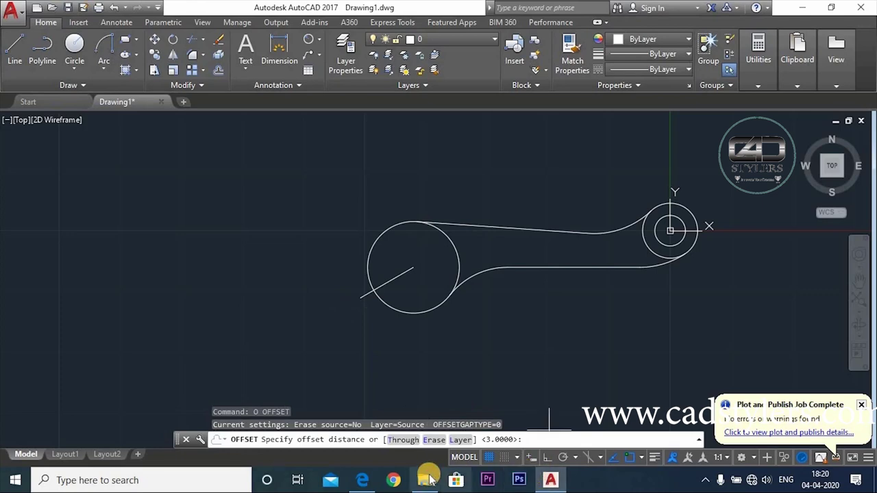
pyautogui.click(425, 480)
pyautogui.click(362, 479)
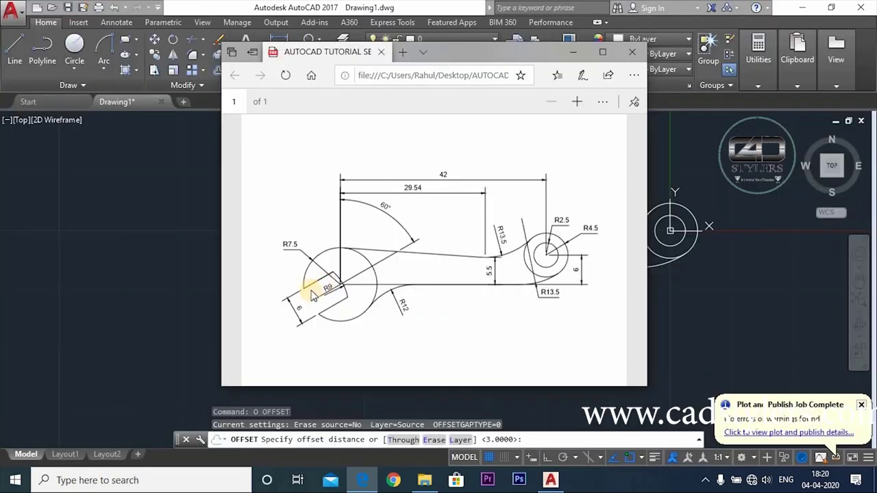
pyautogui.click(361, 481)
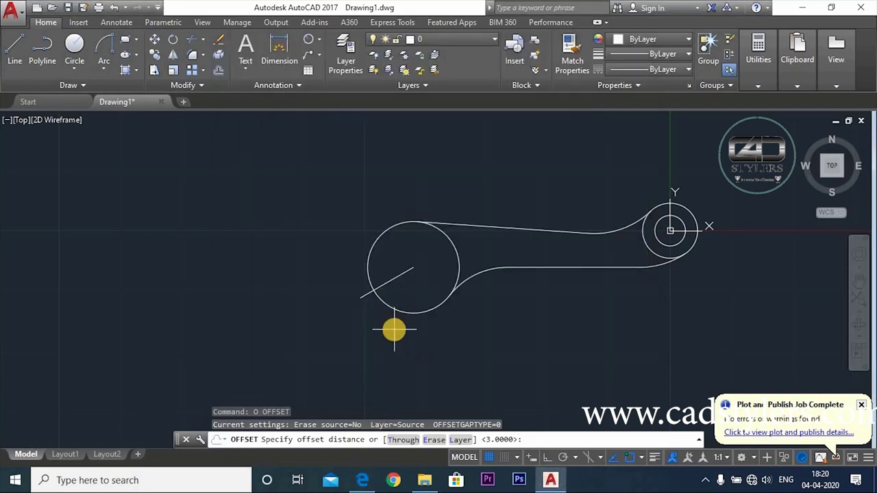
pyautogui.press('Return')
pyautogui.click(386, 283)
pyautogui.click(382, 269)
pyautogui.click(396, 277)
pyautogui.click(406, 305)
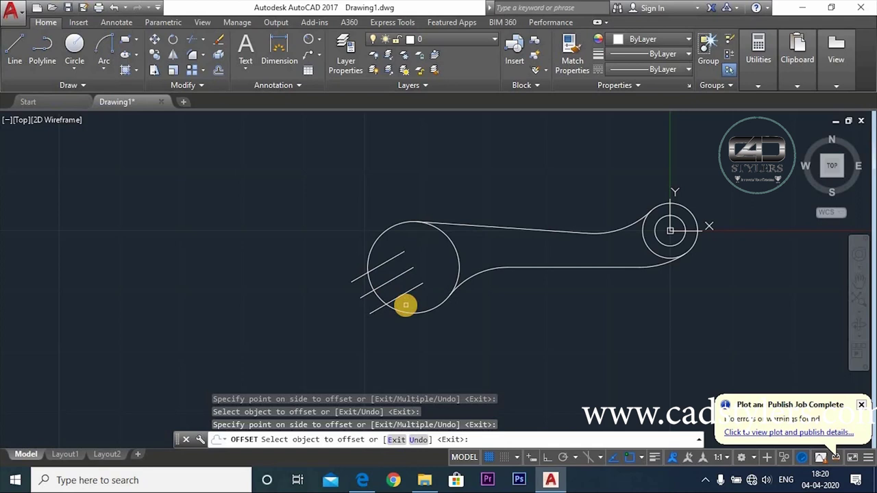
pyautogui.press('Escape')
# Step: Close the slot with a line across the two copies' outer ends
pyautogui.write('l')
pyautogui.press('Return')
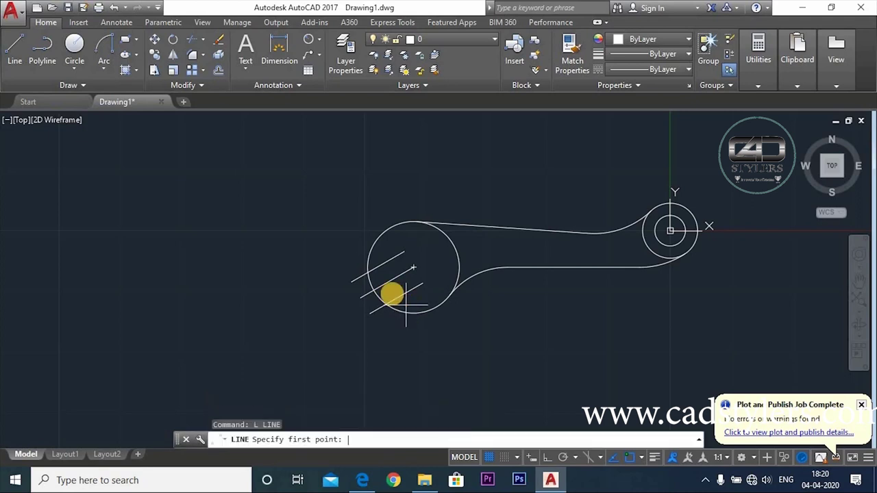
pyautogui.click(351, 281)
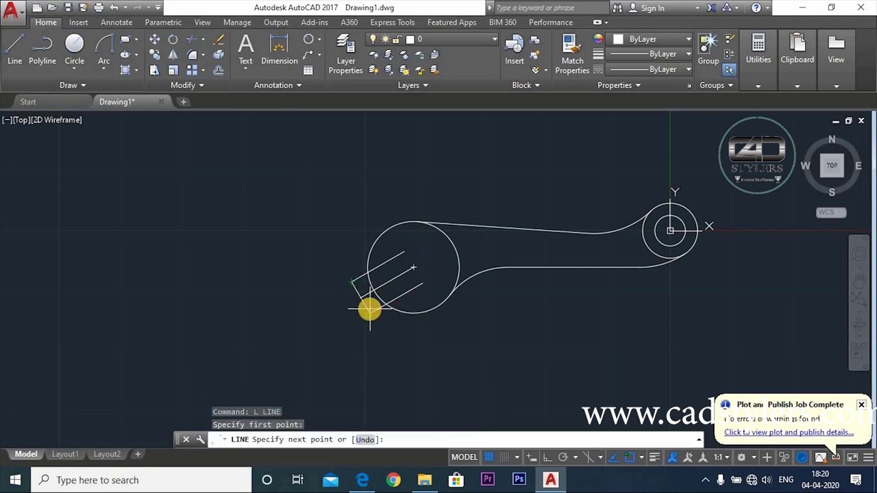
pyautogui.click(370, 312)
pyautogui.press('Escape')
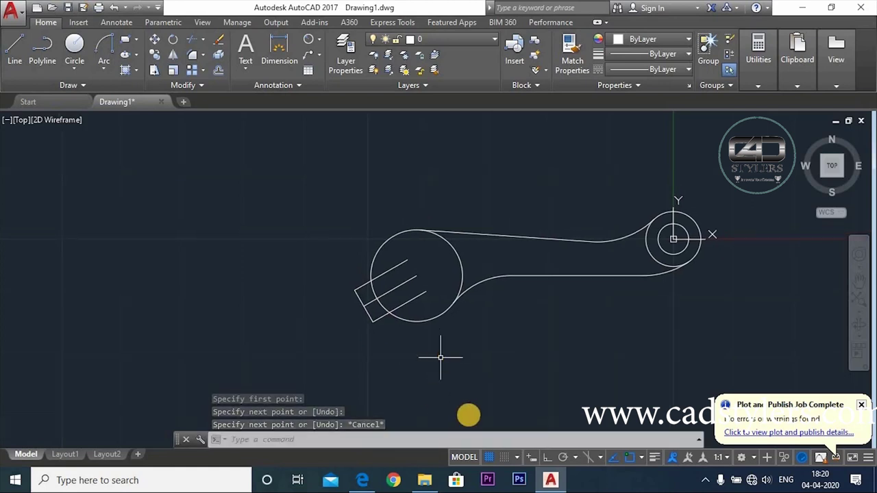
# Step: Draw a Start-End-Radius arc of radius 9 between the two inner slot corners
pyautogui.click(362, 480)
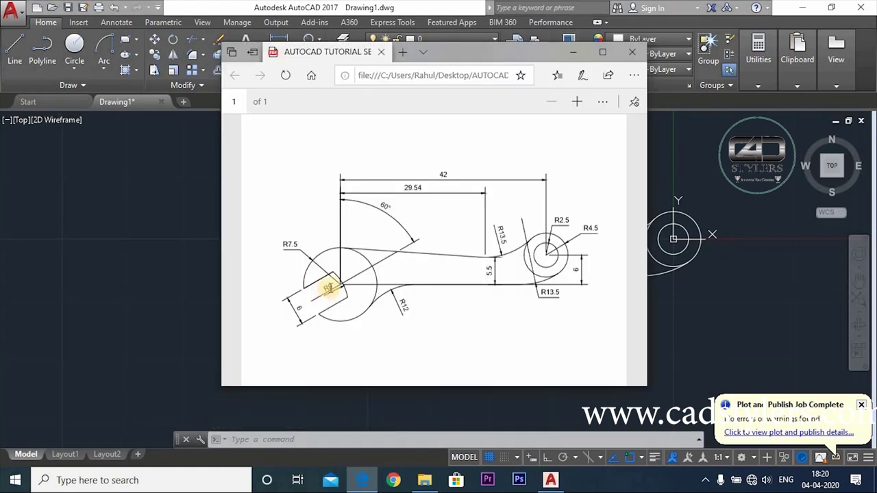
pyautogui.click(362, 480)
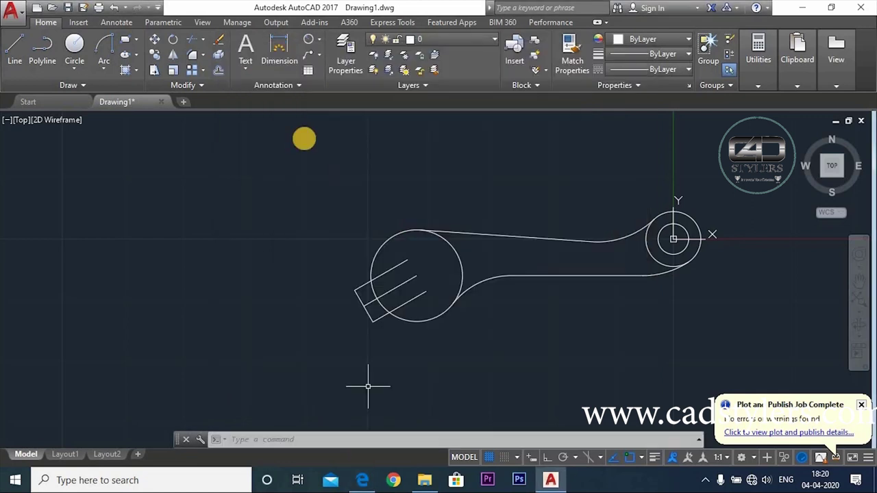
pyautogui.click(104, 69)
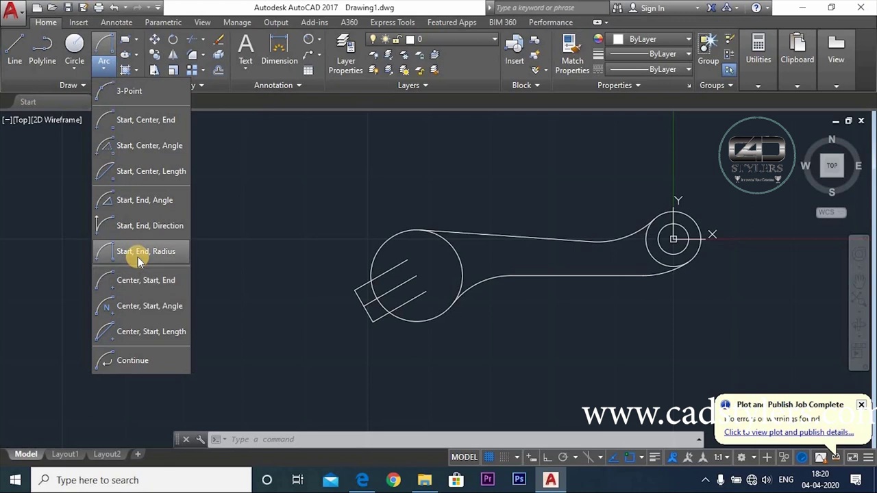
pyautogui.click(138, 257)
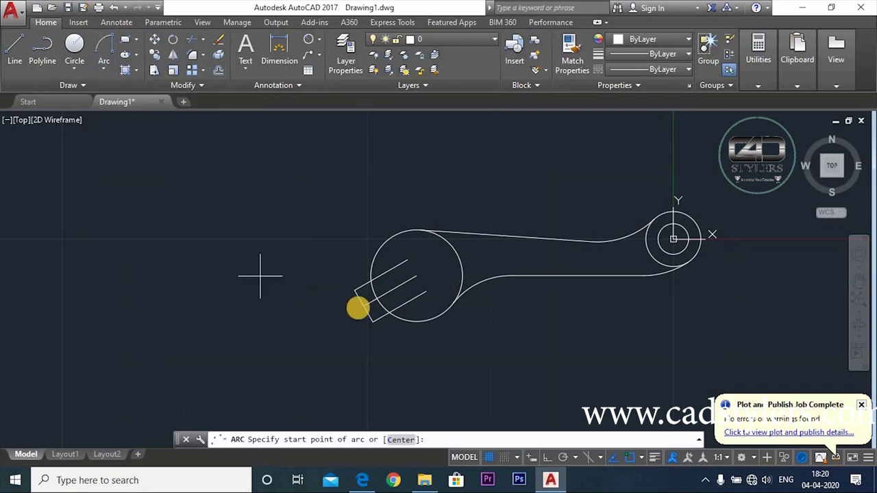
pyautogui.click(424, 292)
pyautogui.click(407, 260)
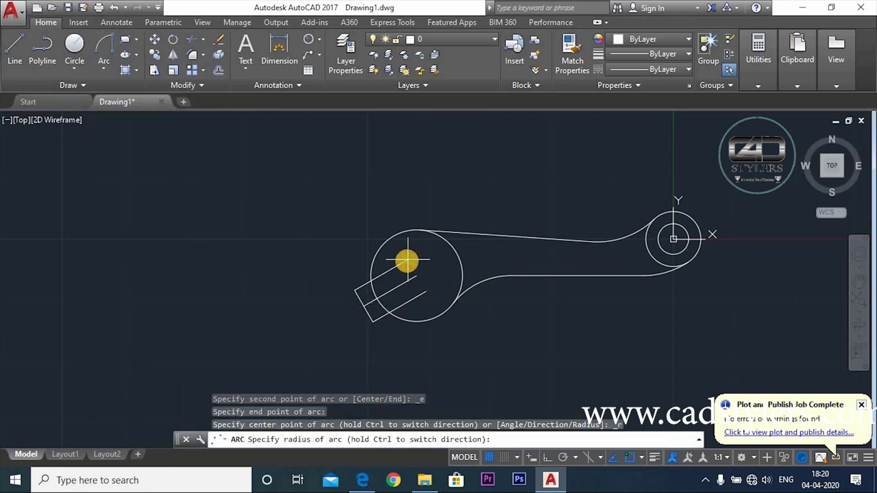
pyautogui.write('9')
pyautogui.press('Return')
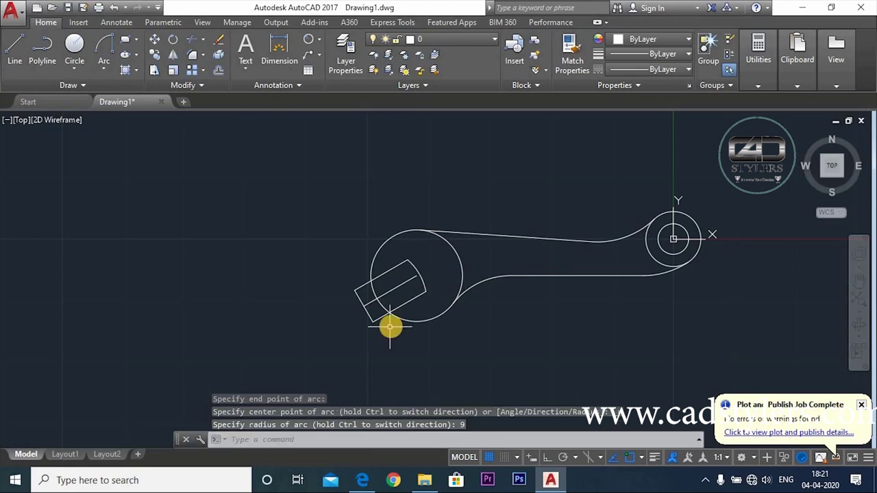
# Step: Compare the new arc with the reference drawing and recentre the wrench in view
pyautogui.click(365, 484)
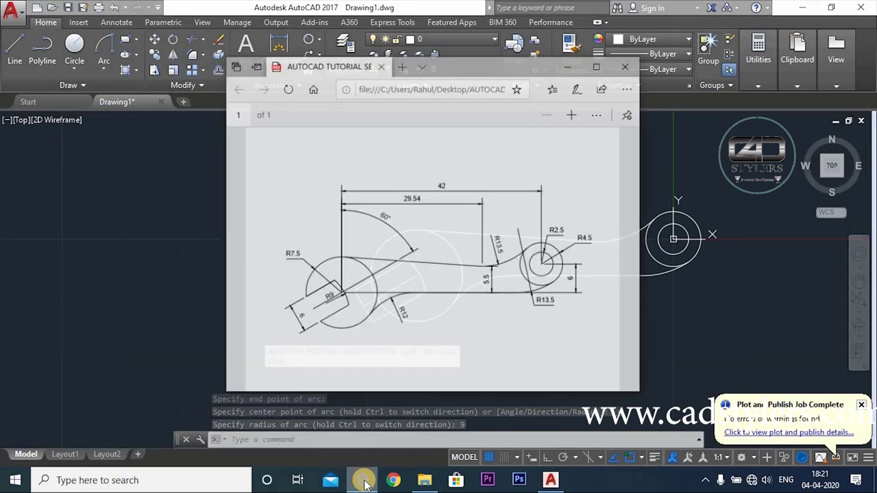
pyautogui.click(363, 482)
pyautogui.moveTo(433, 368); pyautogui.dragTo(409, 372, button='middle')
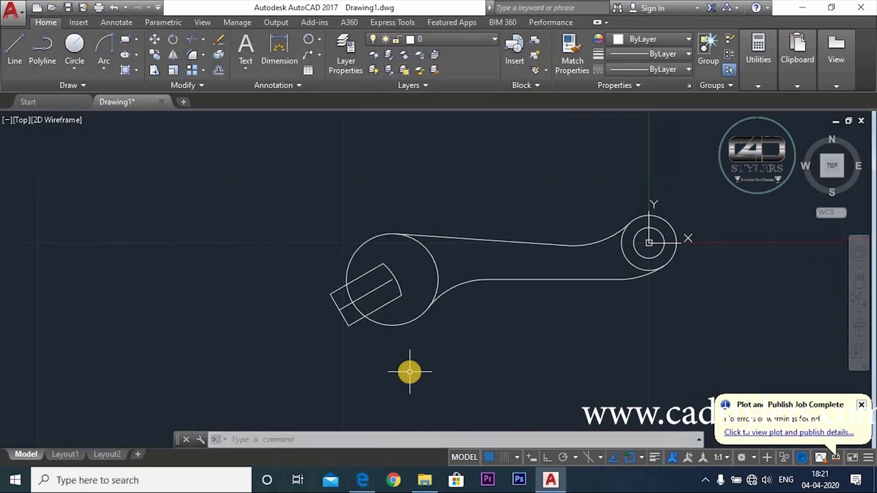
pyautogui.press('Escape')
# Step: Use REGION on a crossing selection of the head circle and slot outline to make two regions
pyautogui.write('re')
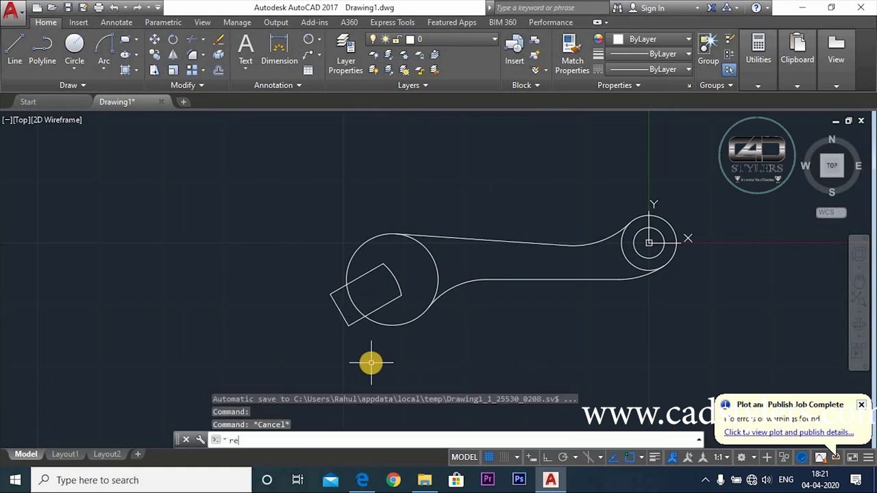
pyautogui.press('Return')
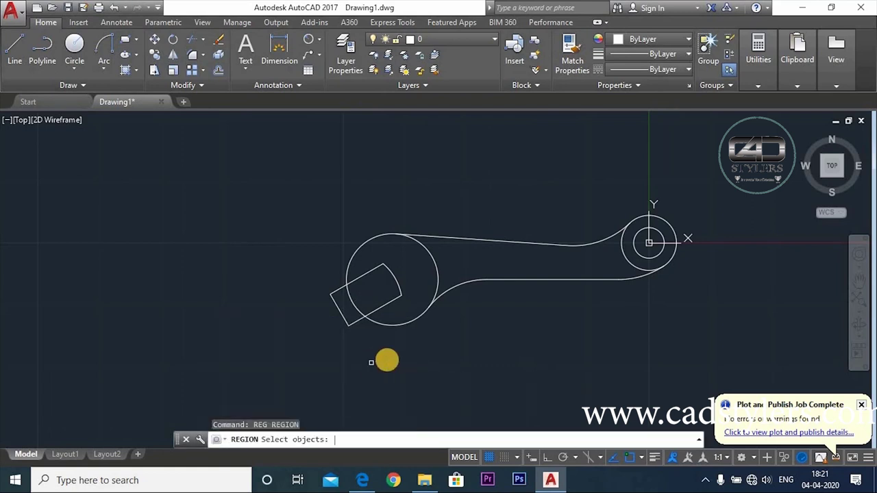
pyautogui.click(389, 334)
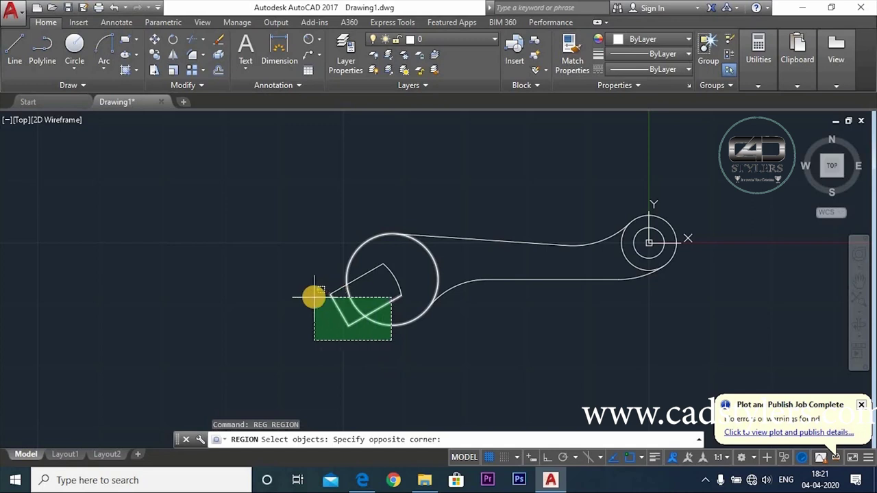
pyautogui.click(311, 253)
pyautogui.press('Return')
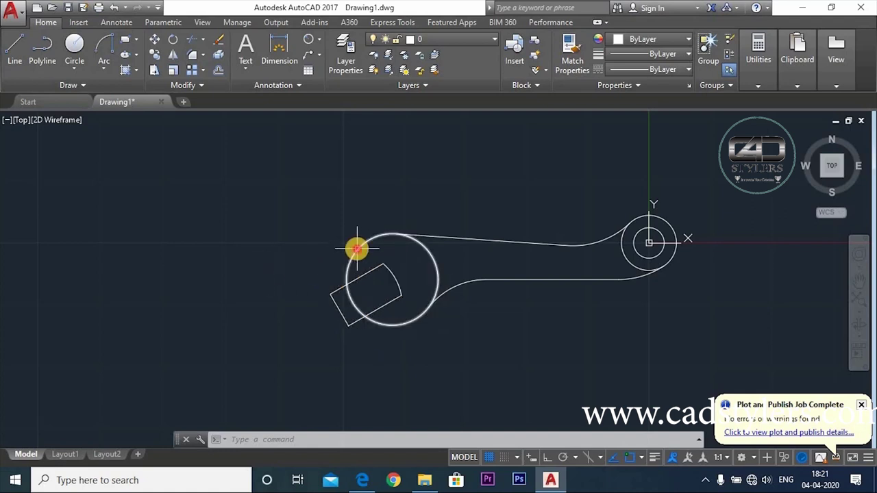
pyautogui.click(331, 293)
# Step: Subtract the slot region from the head circle region with SU, then recentre the view
pyautogui.press('Escape')
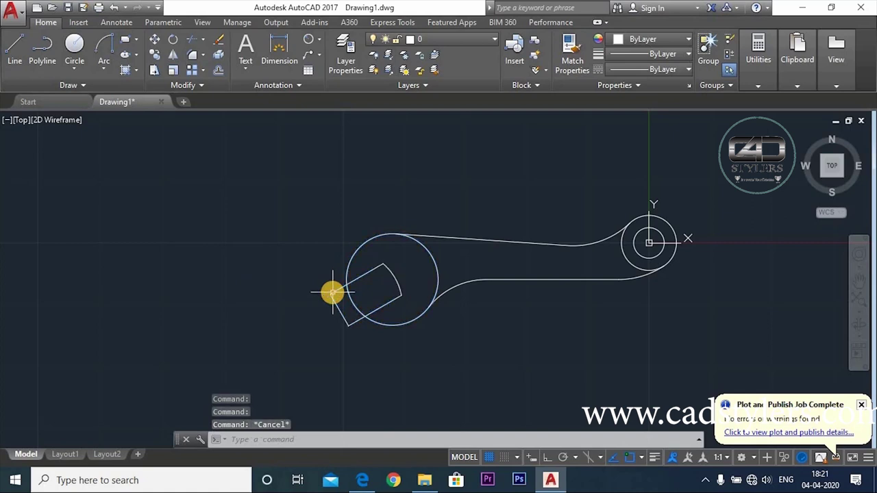
pyautogui.write('sub')
pyautogui.press('Return')
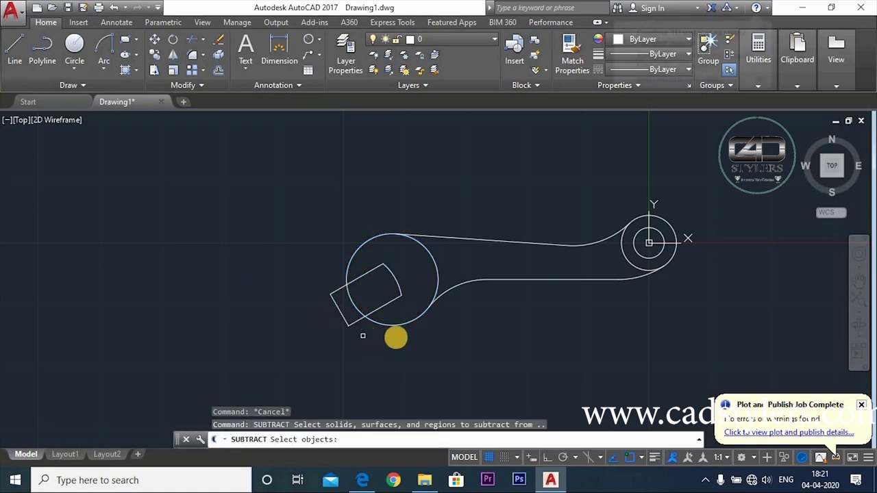
pyautogui.click(400, 327)
pyautogui.press('Return')
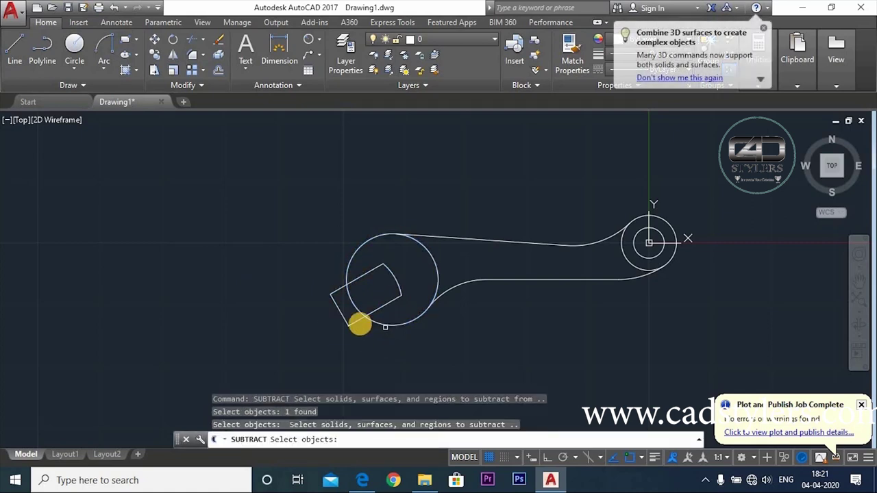
pyautogui.click(359, 321)
pyautogui.press('Return')
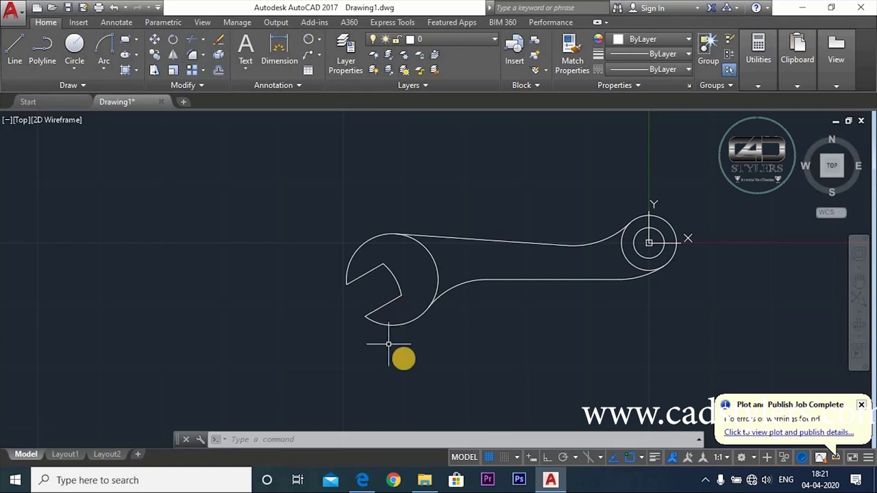
pyautogui.moveTo(463, 349); pyautogui.dragTo(386, 348, button='middle')
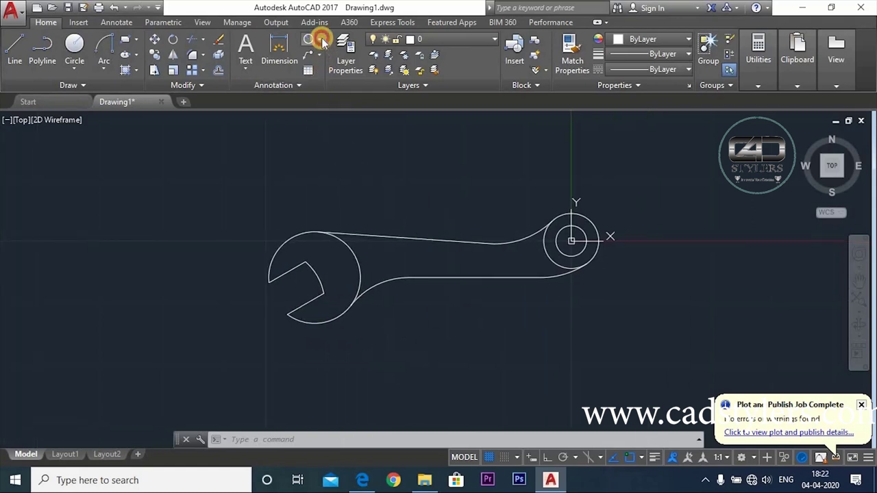
# Step: Add radius dimensions R7.5 on the jaw's outer arc and R12 on the lower fillet
pyautogui.click(321, 41)
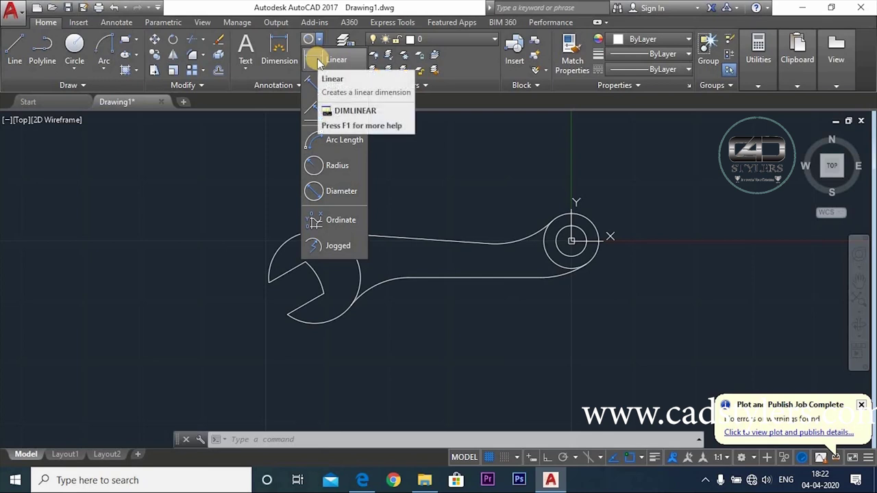
pyautogui.click(317, 167)
pyautogui.click(288, 238)
pyautogui.click(268, 225)
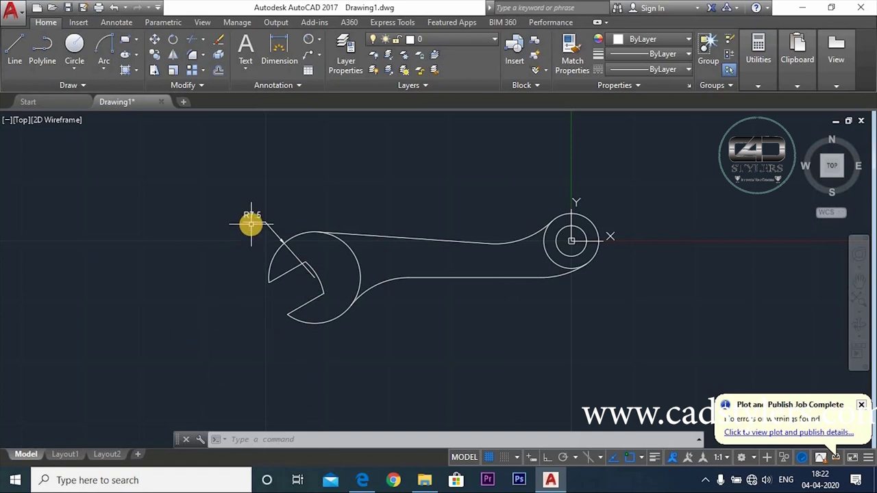
pyautogui.press('Return')
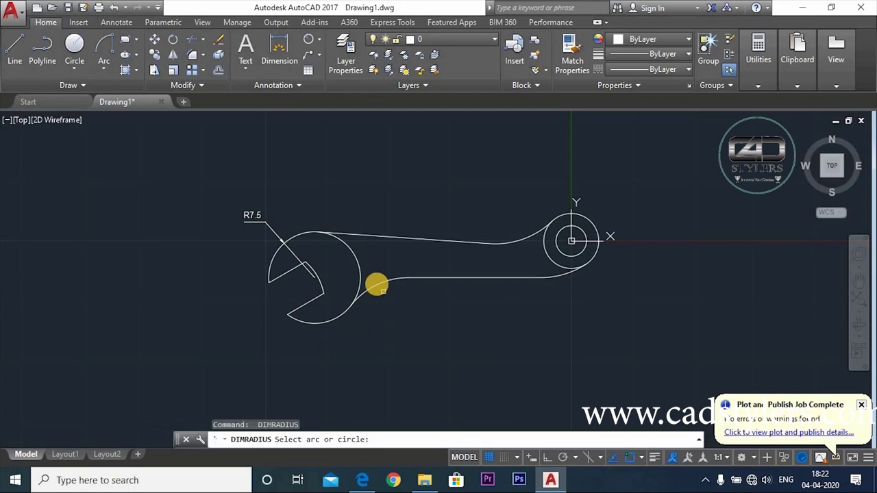
pyautogui.click(376, 286)
pyautogui.click(394, 321)
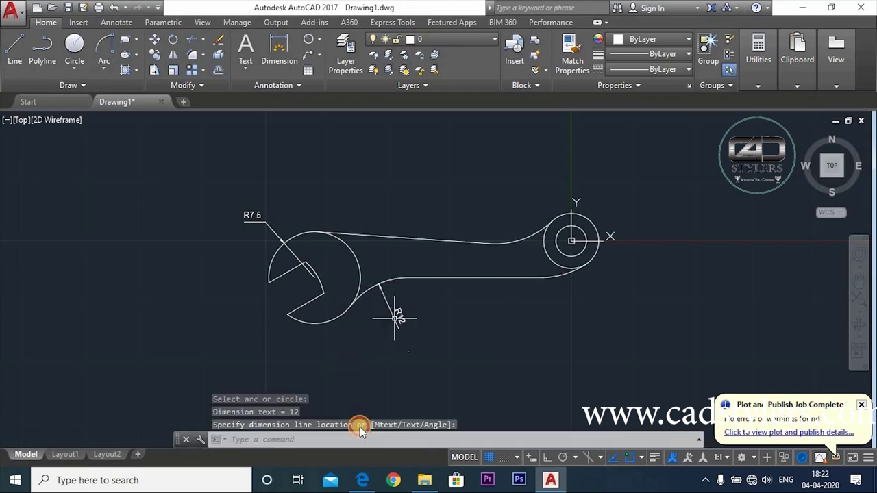
pyautogui.click(363, 481)
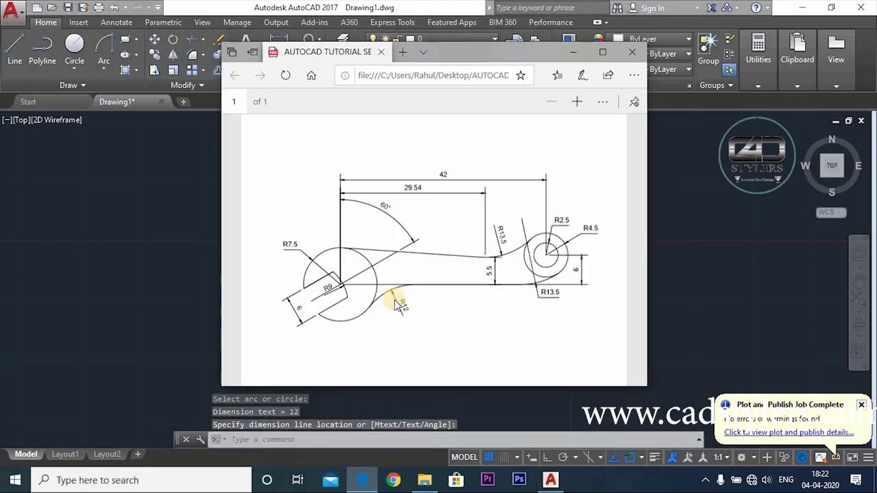
pyautogui.click(360, 483)
# Step: Add R9 inside the jaw and R13.5 on the lower arc near the eye, checking the reference
pyautogui.press('Return')
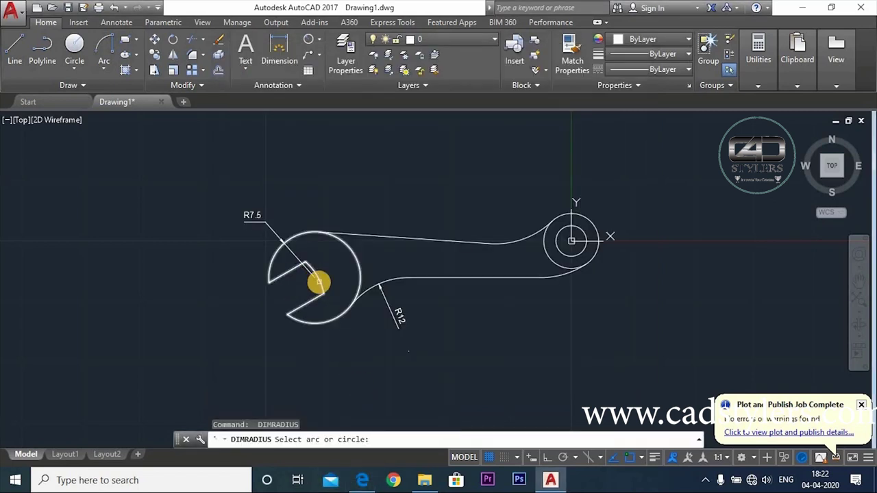
pyautogui.click(319, 282)
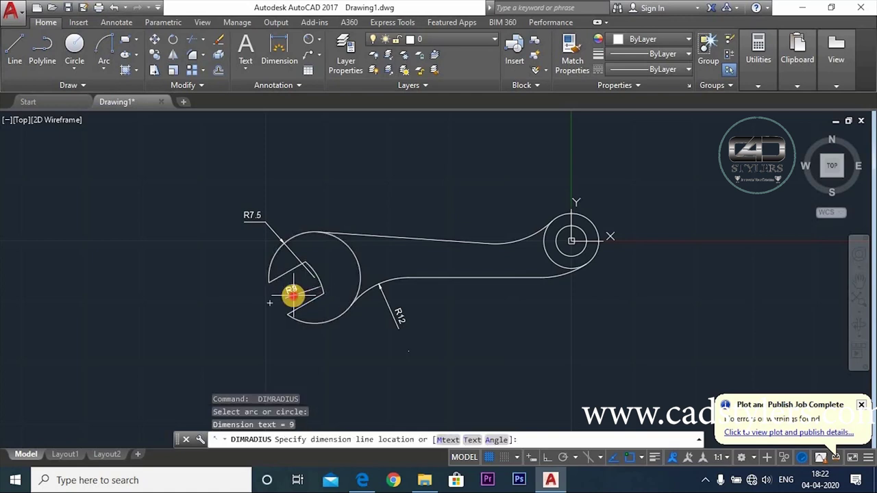
pyautogui.click(293, 295)
pyautogui.press('Return')
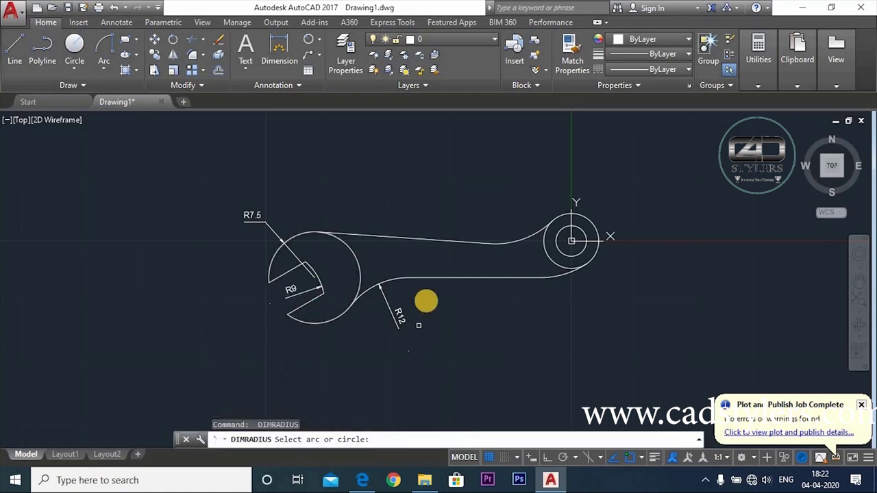
pyautogui.click(554, 277)
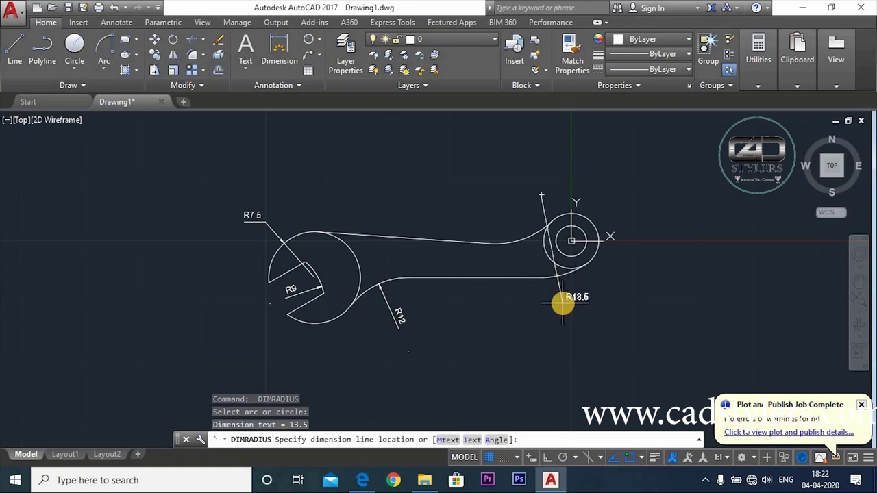
pyautogui.click(562, 295)
pyautogui.click(377, 475)
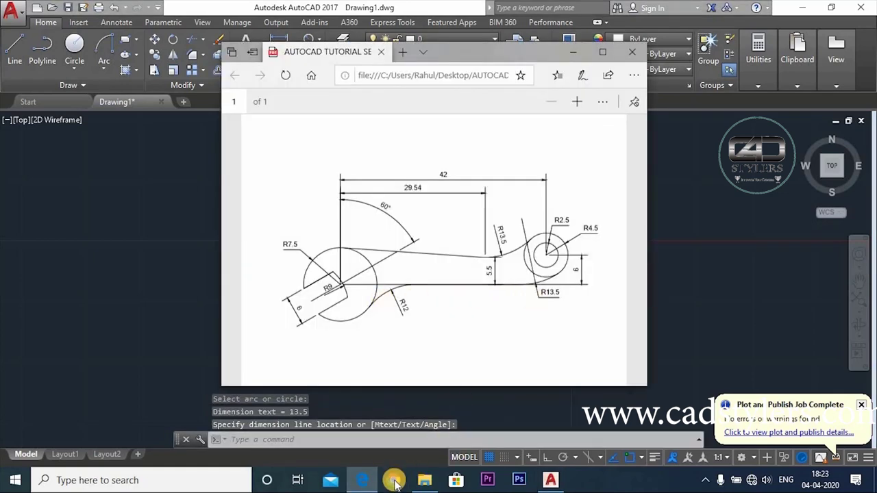
pyautogui.click(361, 480)
# Step: Dimension the upper fillet beside the eye as R13.5
pyautogui.press('Return')
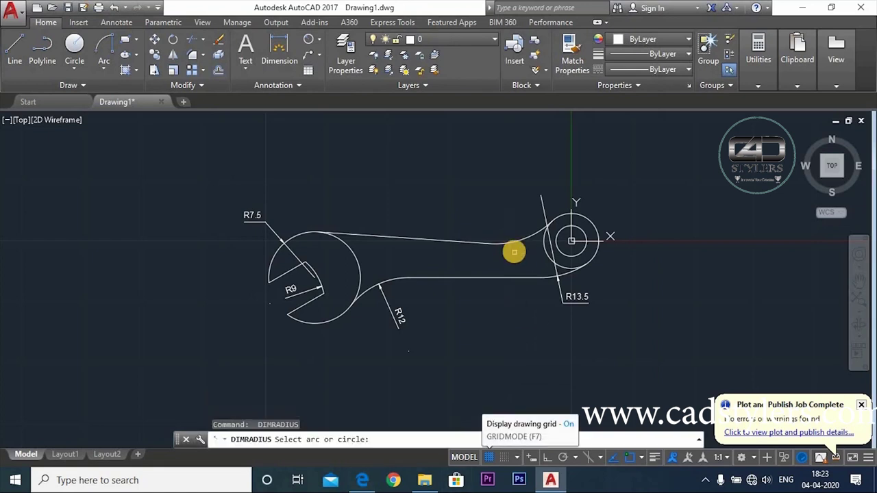
pyautogui.click(515, 243)
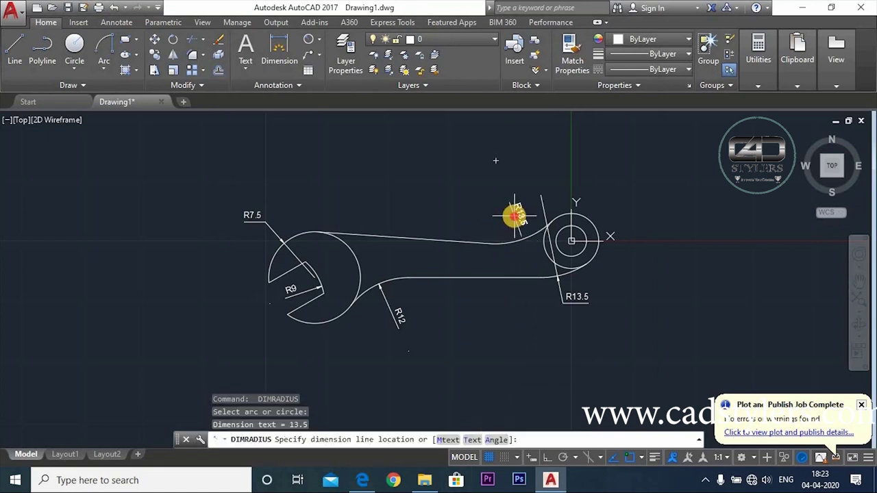
pyautogui.click(513, 212)
pyautogui.scroll(4, 504, 233)
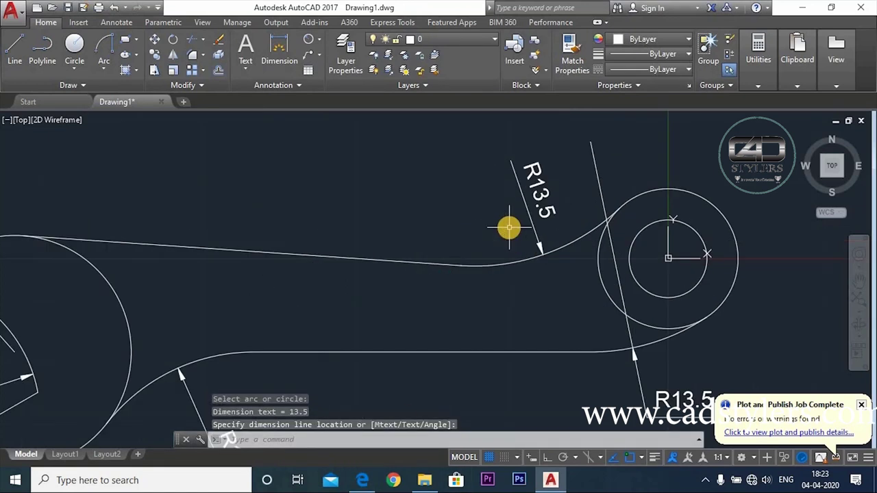
pyautogui.scroll(-4, 509, 228)
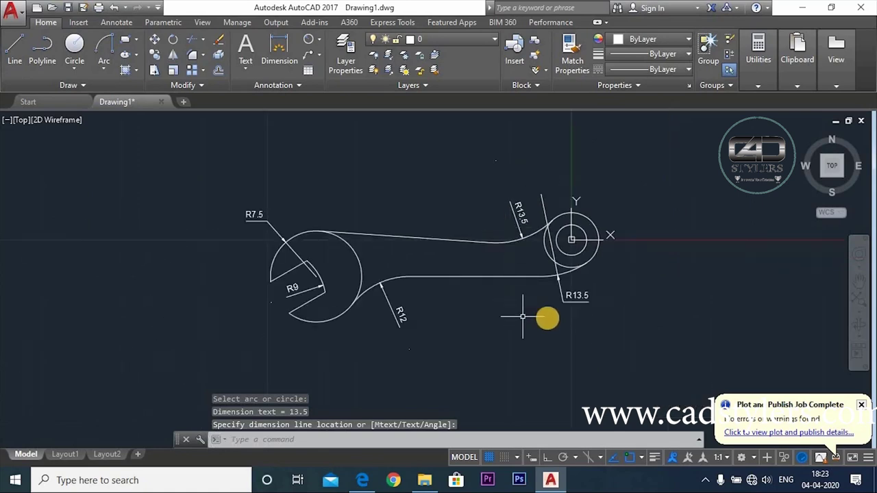
# Step: Dimension the eye's outer circle as R4.5 after checking the reference drawing
pyautogui.press('Return')
pyautogui.click(361, 479)
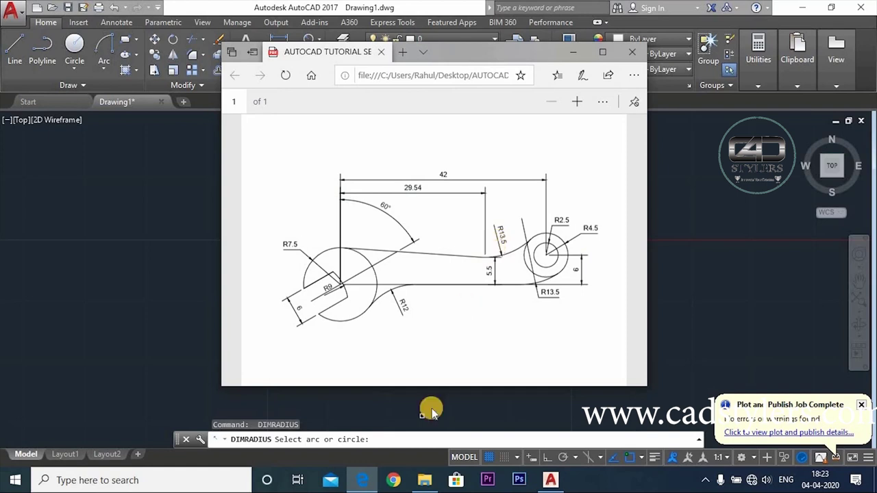
pyautogui.click(362, 479)
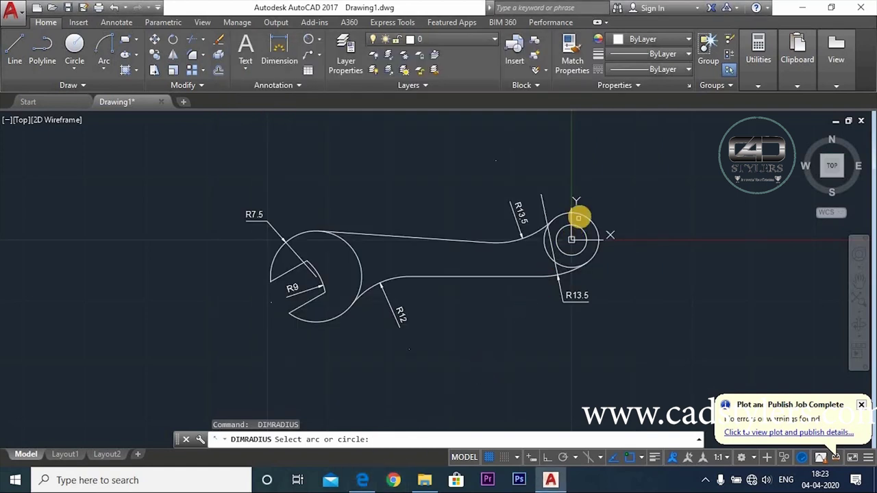
pyautogui.click(580, 218)
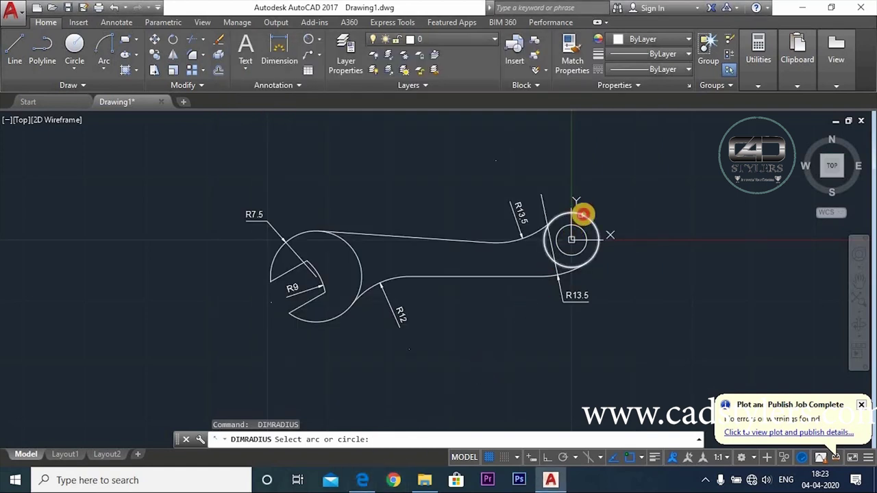
pyautogui.click(618, 209)
pyautogui.moveTo(603, 345); pyautogui.dragTo(559, 378, button='middle')
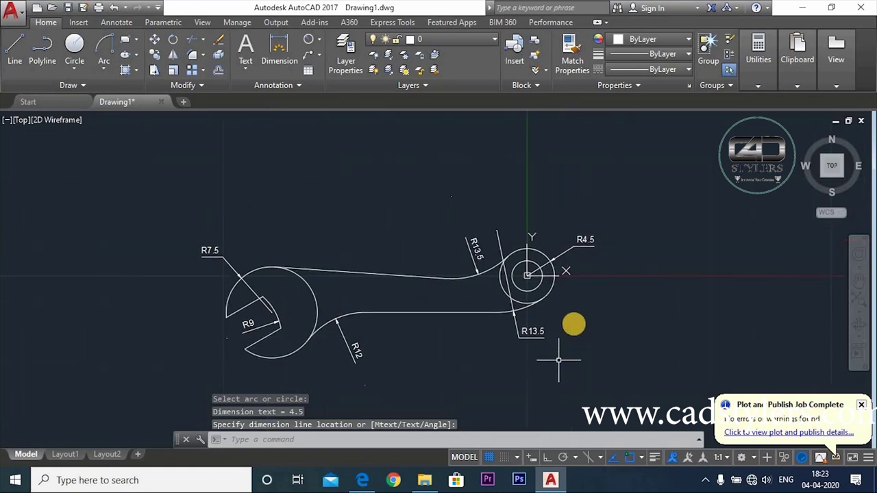
# Step: Dimension the eye's small inner circle as R2.5 and compare with the reference
pyautogui.press('Return')
pyautogui.click(532, 261)
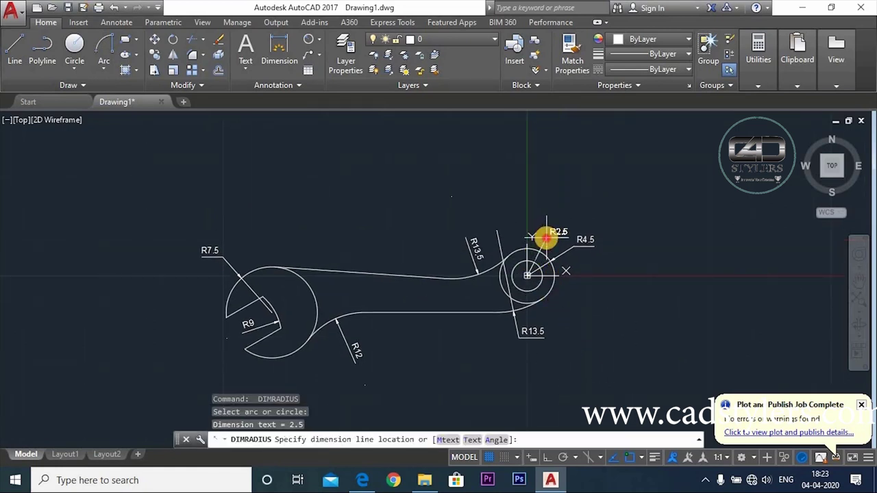
pyautogui.click(548, 233)
pyautogui.moveTo(572, 363)
pyautogui.mouseDown(button='middle')
pyautogui.moveTo(549, 384)
pyautogui.moveTo(572, 363)
pyautogui.mouseUp(button='middle')
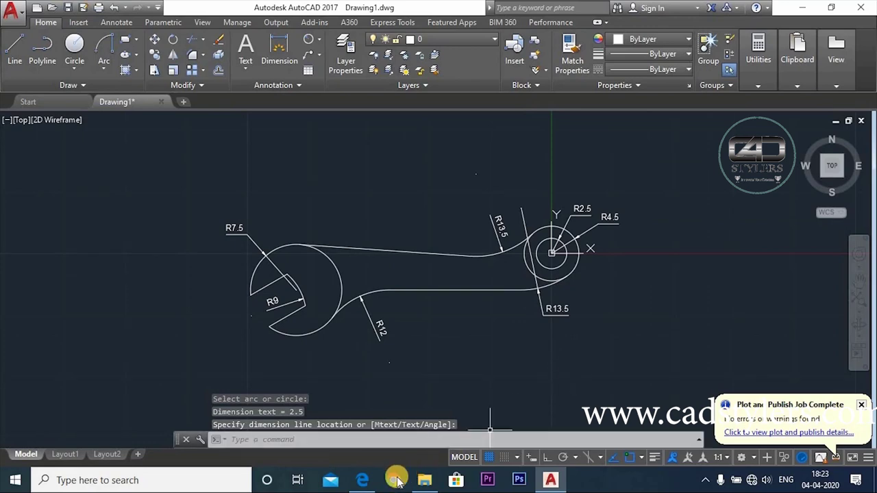
pyautogui.click(367, 483)
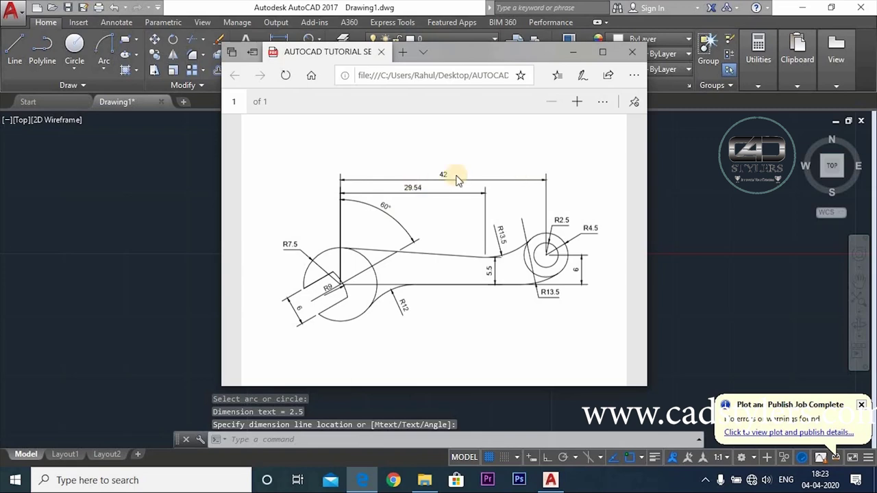
pyautogui.click(362, 480)
pyautogui.press('Return')
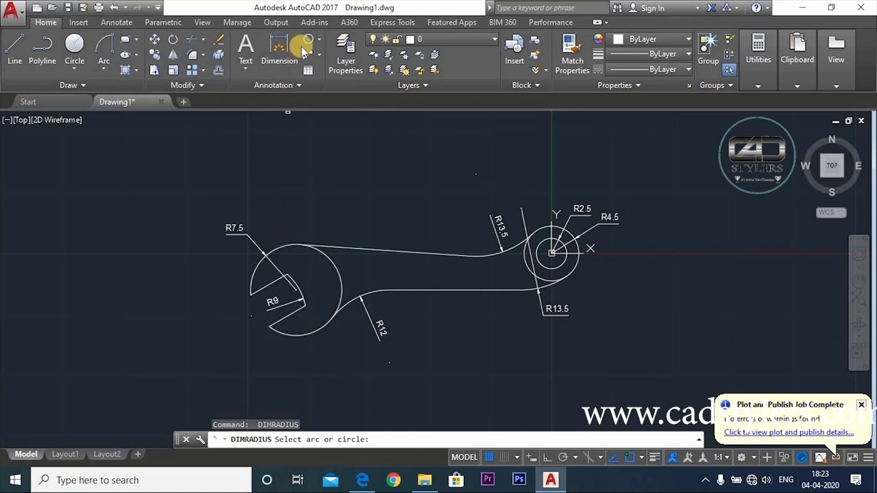
# Step: Add linear dimensions 42 and 29.54 above the wrench from the jaw's inner corner, editing text to 29.54
pyautogui.click(320, 45)
pyautogui.click(329, 63)
pyautogui.click(297, 293)
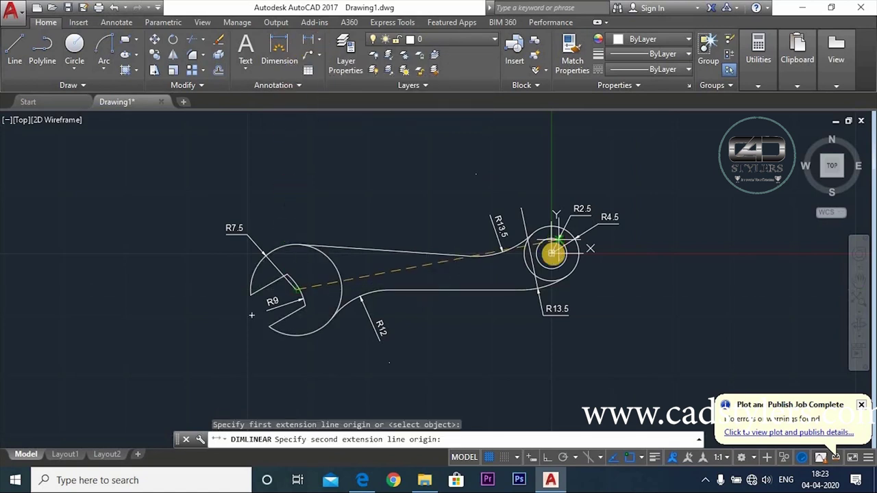
pyautogui.click(551, 252)
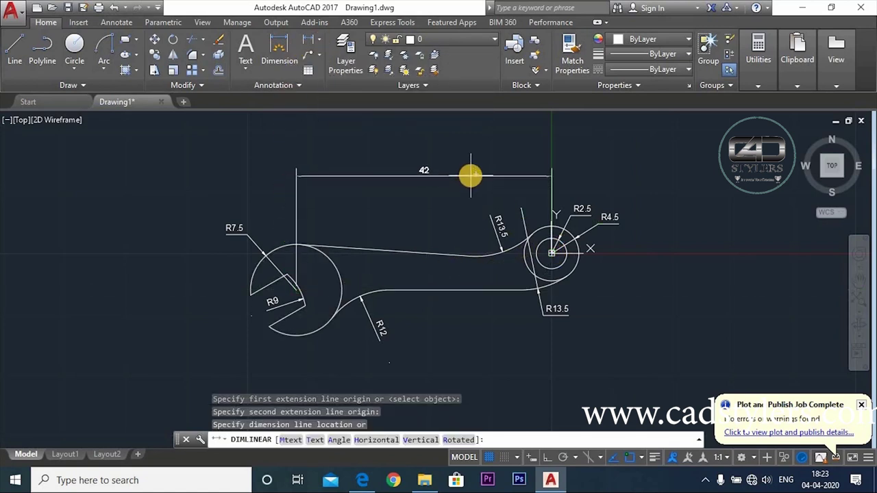
pyautogui.click(465, 168)
pyautogui.press('Return')
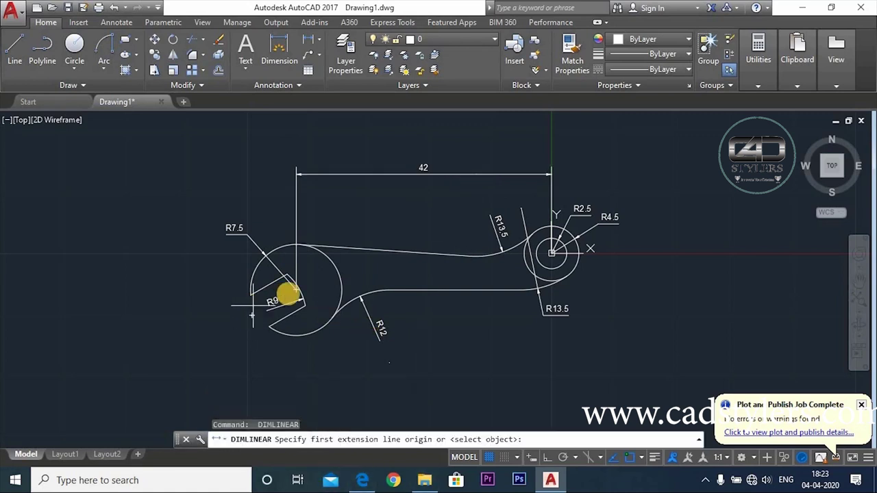
pyautogui.click(297, 290)
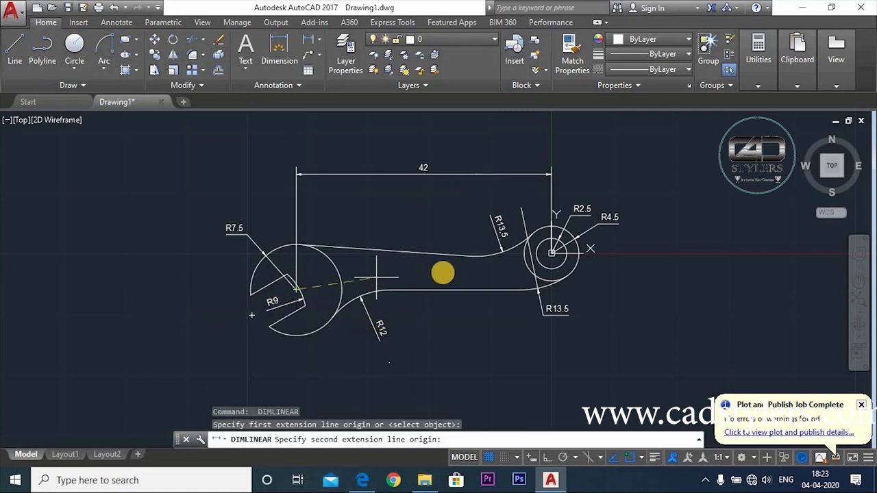
pyautogui.click(474, 255)
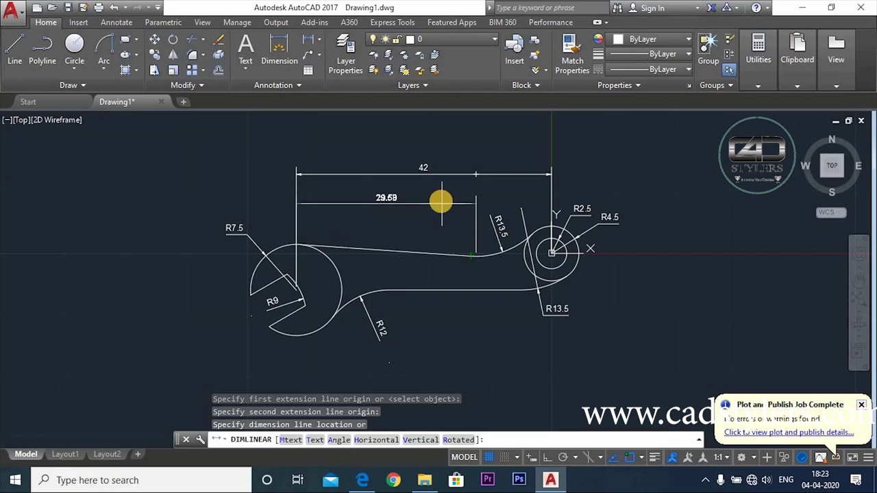
pyautogui.click(439, 199)
pyautogui.doubleClick(387, 196)
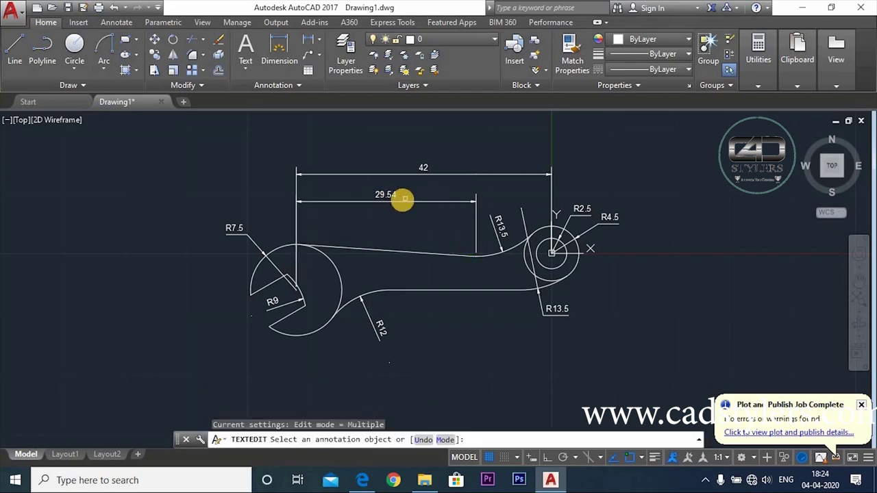
pyautogui.press('Escape')
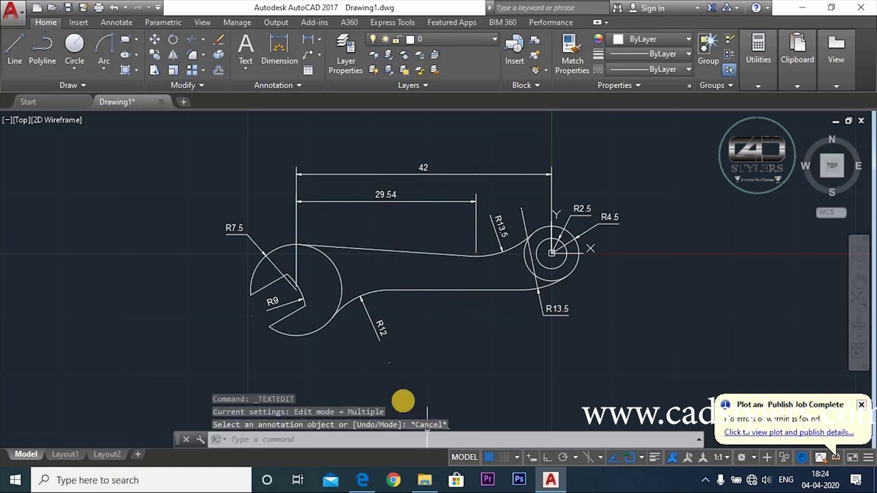
# Step: Add a 5.56 vertical linear dimension across the shank's narrowest part
pyautogui.click(281, 43)
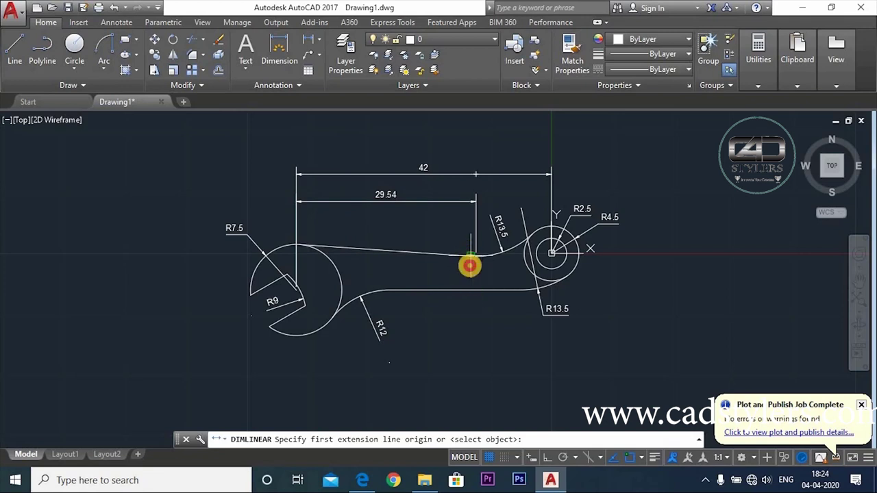
pyautogui.click(470, 260)
pyautogui.click(470, 289)
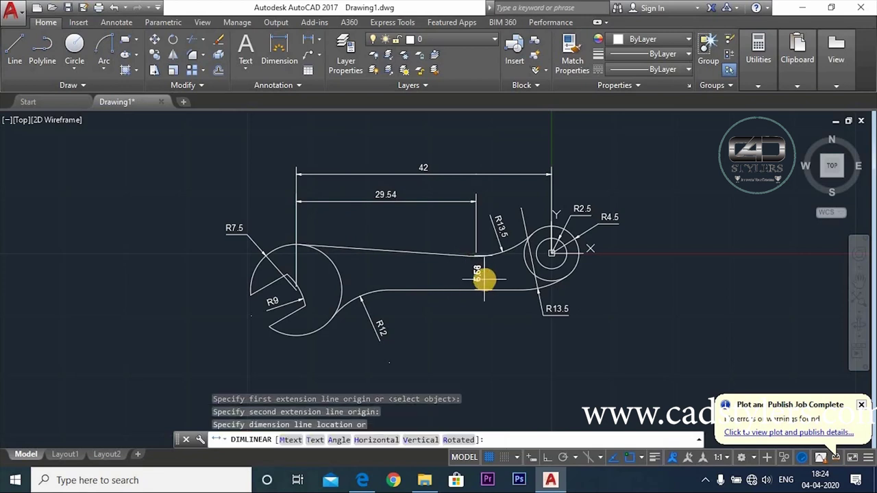
pyautogui.click(484, 276)
pyautogui.scroll(2, 470, 290)
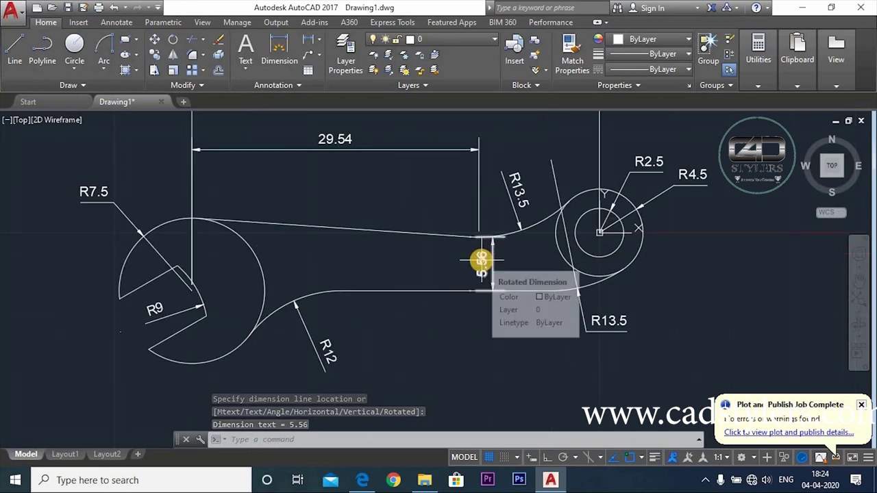
pyautogui.moveTo(482, 259)
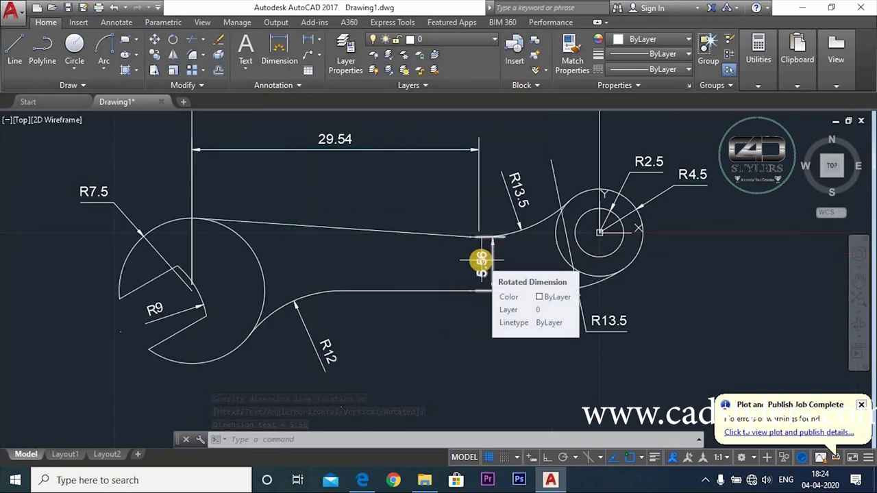
pyautogui.scroll(-1, 450, 335)
pyautogui.moveTo(449, 334); pyautogui.dragTo(445, 316, button='middle')
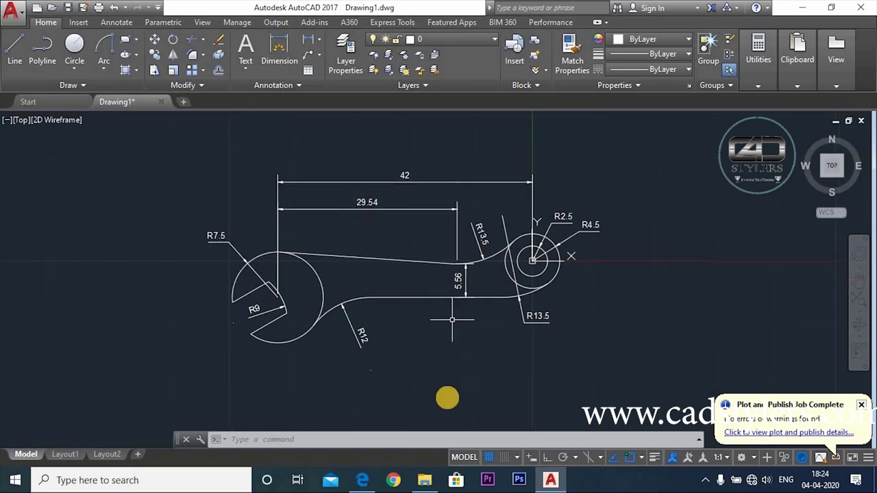
# Step: Draw a short line inside the jaw near the R9 arc
pyautogui.click(358, 482)
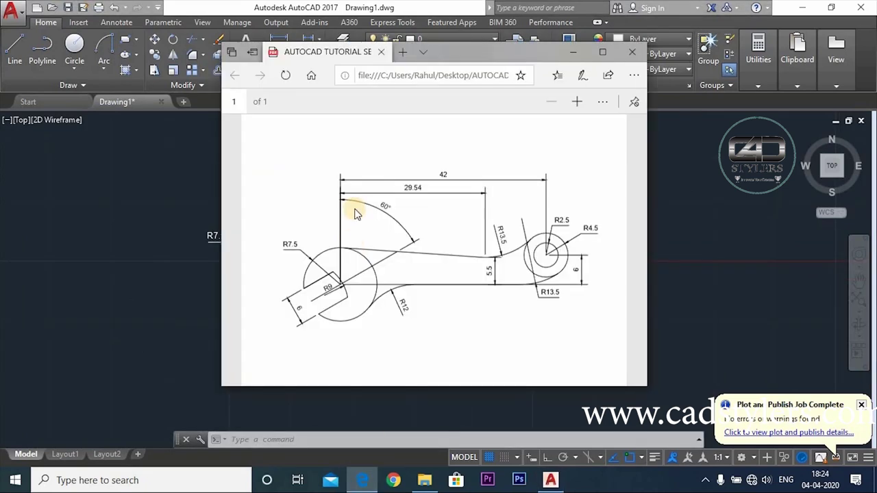
pyautogui.click(361, 480)
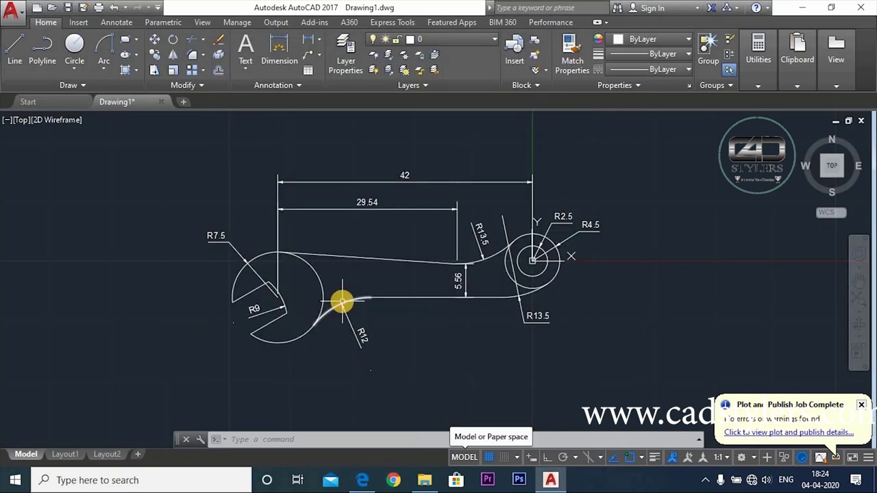
pyautogui.write('l')
pyautogui.press('Return')
pyautogui.click(272, 284)
pyautogui.click(271, 286)
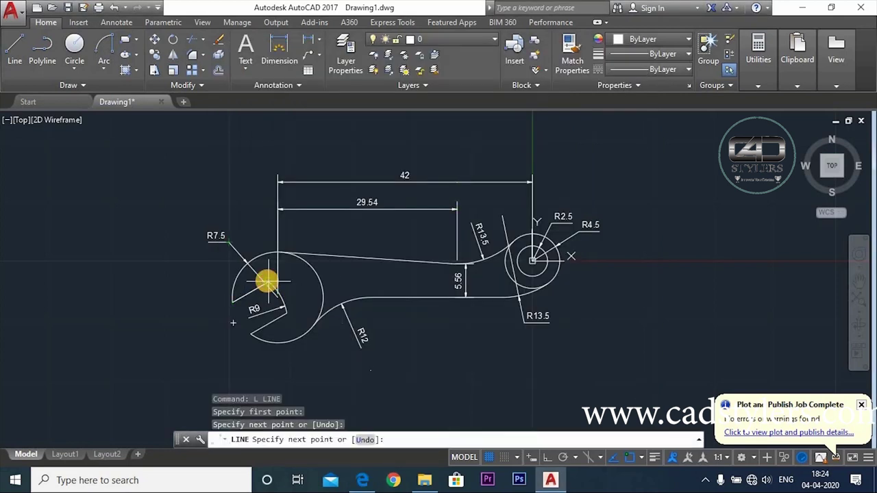
pyautogui.press('Escape')
# Step: Offset the jaw line by a distance of 3
pyautogui.write('o')
pyautogui.press('Return')
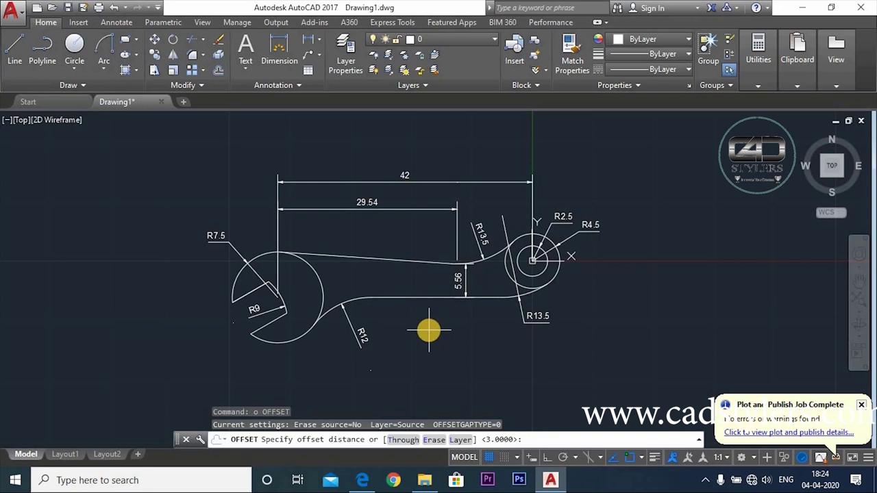
pyautogui.write('3')
pyautogui.press('Return')
pyautogui.click(270, 296)
pyautogui.click(257, 290)
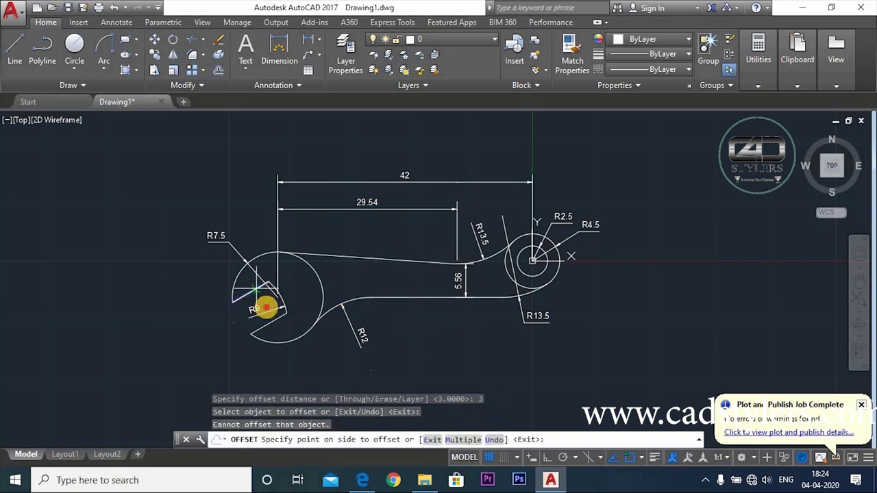
pyautogui.click(255, 291)
pyautogui.press('Escape')
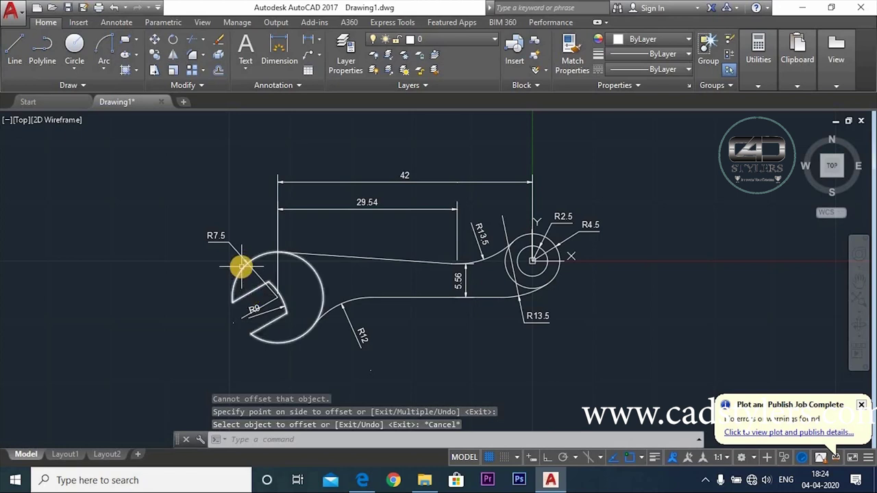
pyautogui.rightClick(244, 277)
pyautogui.click(235, 343)
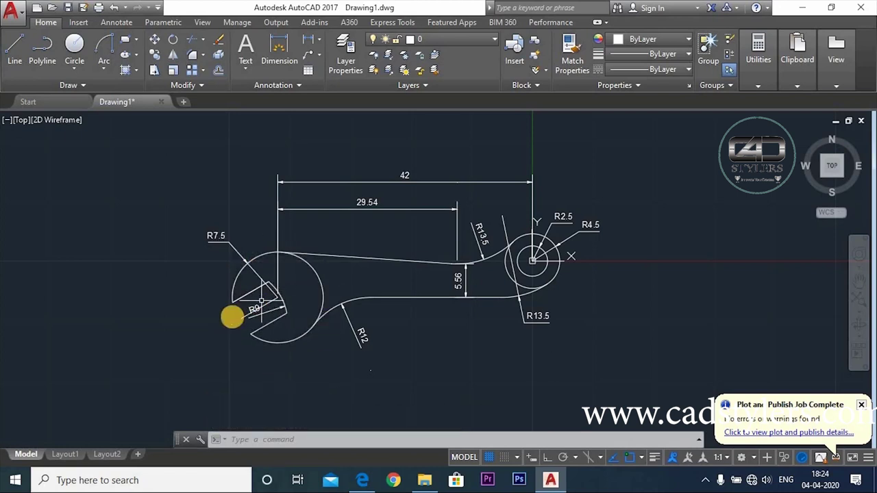
# Step: Extend the angled jaw line up to the upper shank edge
pyautogui.write('ex')
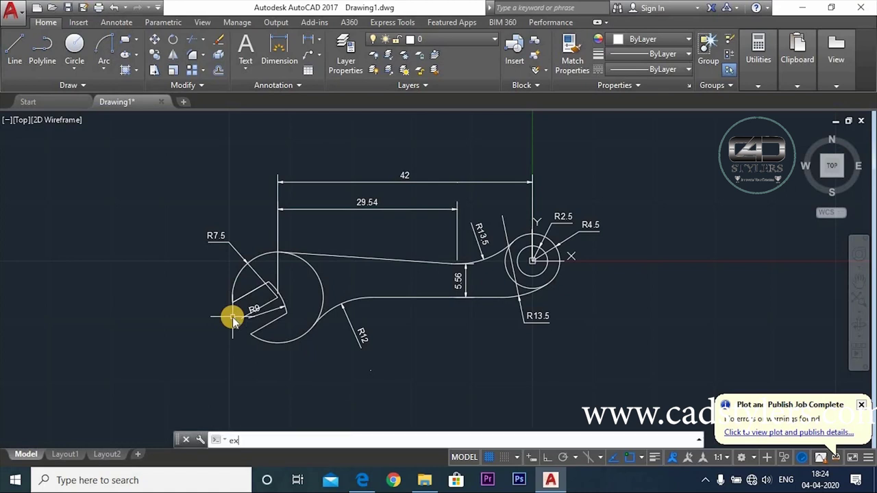
pyautogui.press('Return')
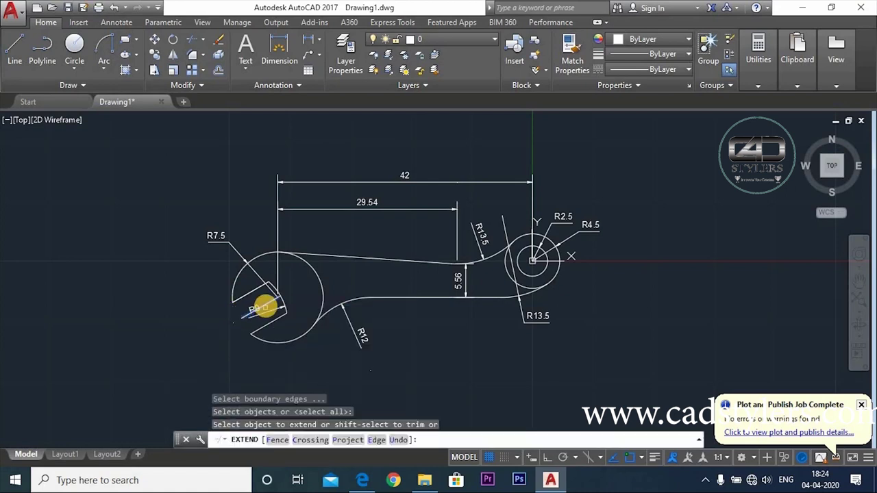
pyautogui.click(284, 295)
pyautogui.click(285, 293)
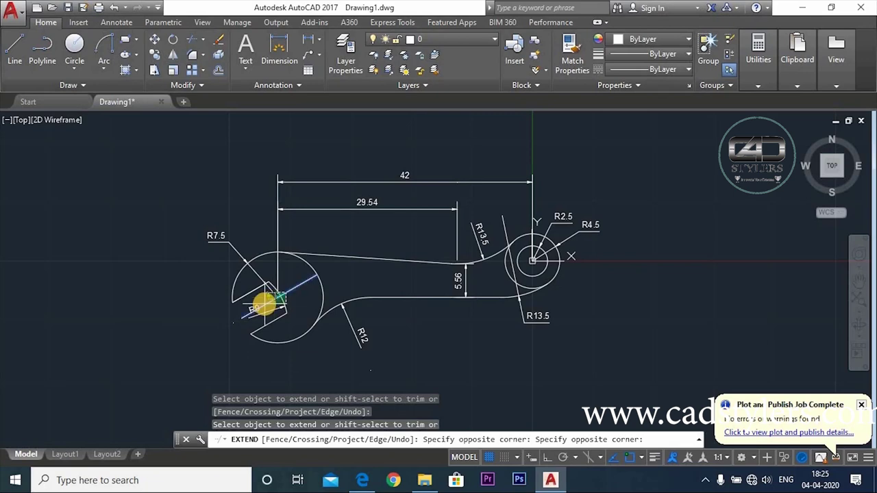
pyautogui.click(284, 291)
pyautogui.click(289, 292)
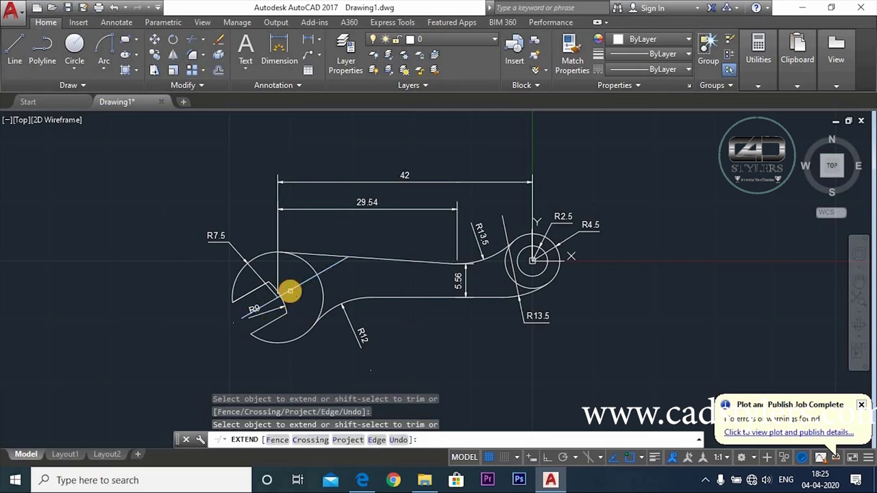
pyautogui.write('l')
pyautogui.press('Return')
pyautogui.scroll(4, 290, 292)
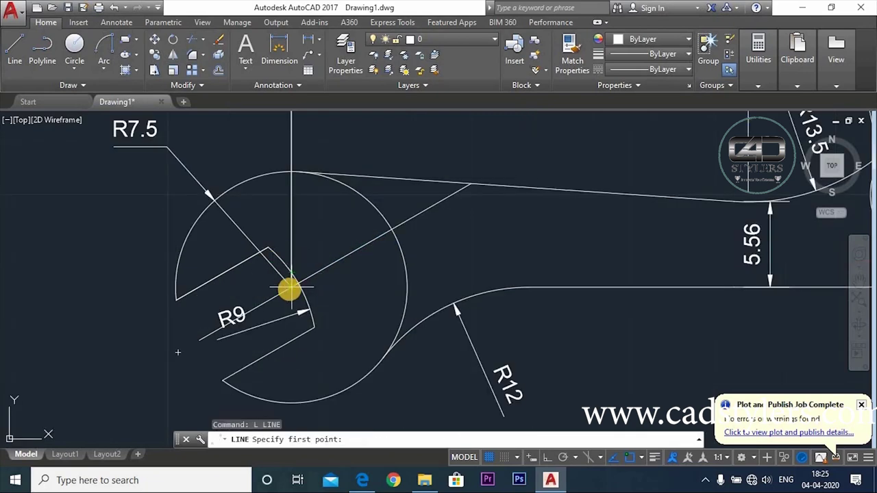
# Step: Place a 60° angular dimension between the slanted jaw line and the vertical reference line
pyautogui.click(290, 289)
pyautogui.scroll(-4, 289, 289)
pyautogui.press('Escape')
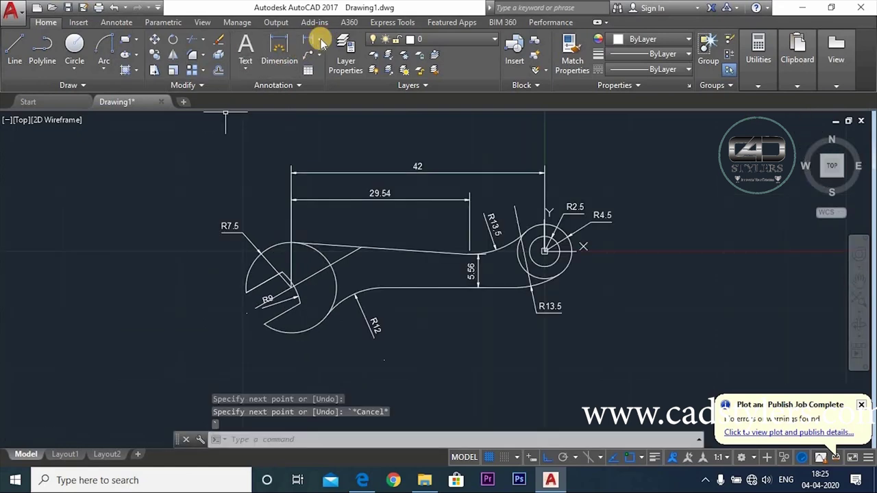
pyautogui.click(313, 39)
pyautogui.click(313, 111)
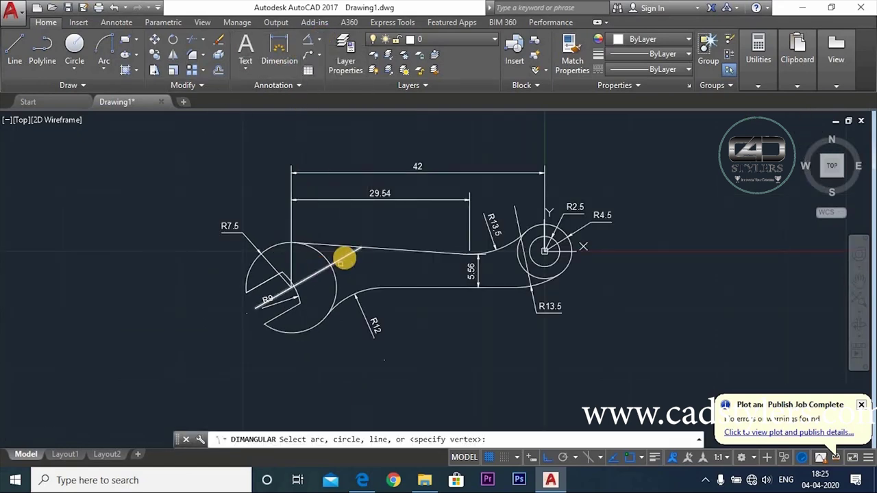
pyautogui.click(343, 256)
pyautogui.click(296, 244)
pyautogui.click(296, 246)
pyautogui.scroll(2, 299, 285)
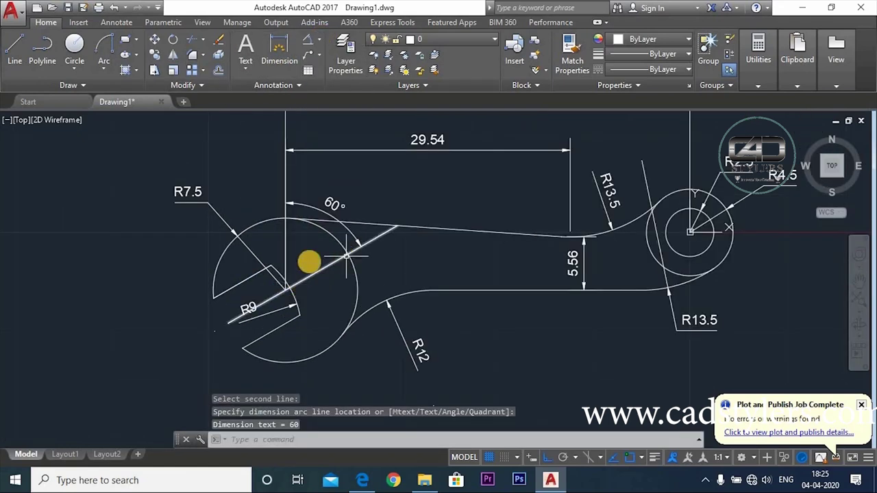
pyautogui.scroll(-1, 299, 283)
pyautogui.scroll(-2, 299, 283)
pyautogui.scroll(3, 306, 283)
pyautogui.scroll(-2, 306, 282)
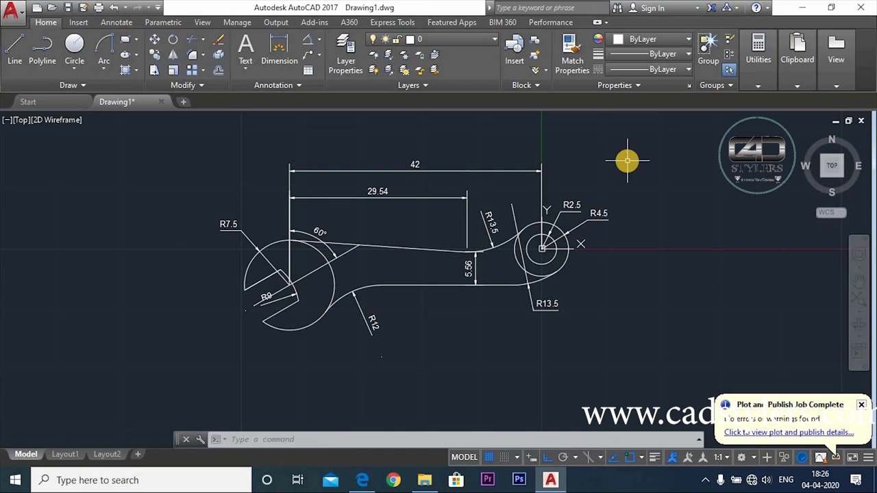
# Step: Open the connecting-rod Exercise-2 PDF in Edge and scroll through its circle and shank dimensions
pyautogui.hotkey('alt', 'Tab')
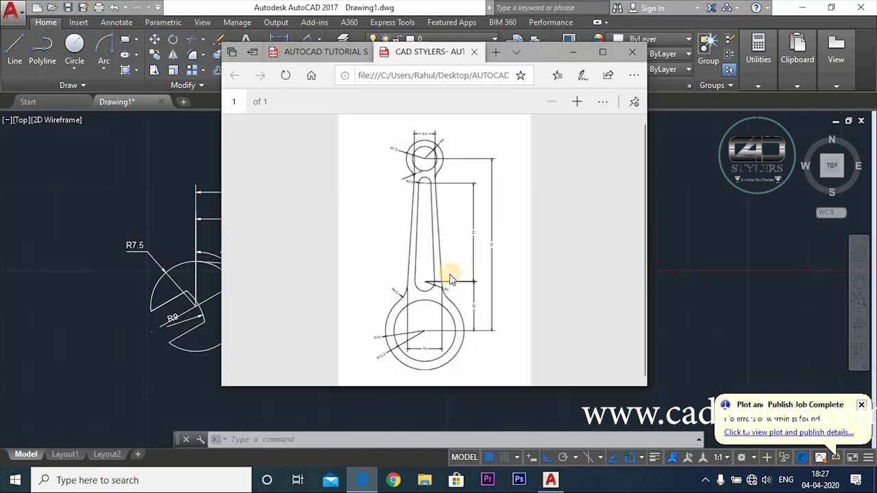
pyautogui.click(305, 53)
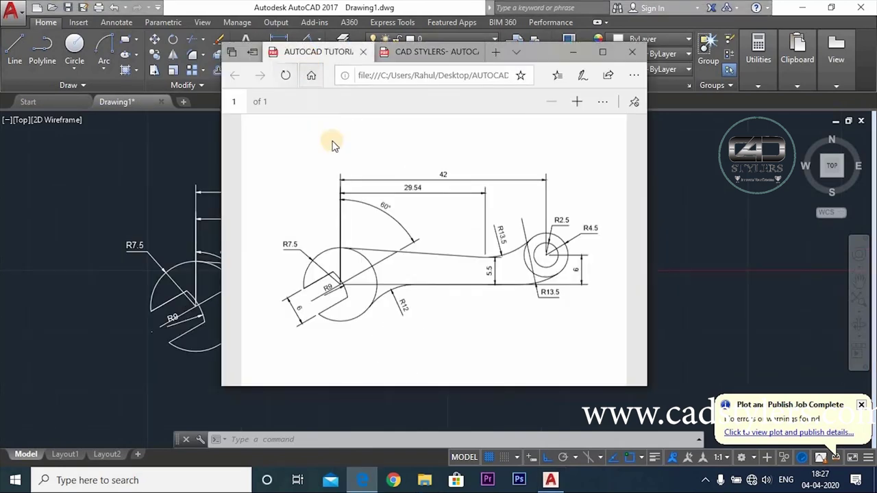
pyautogui.click(438, 53)
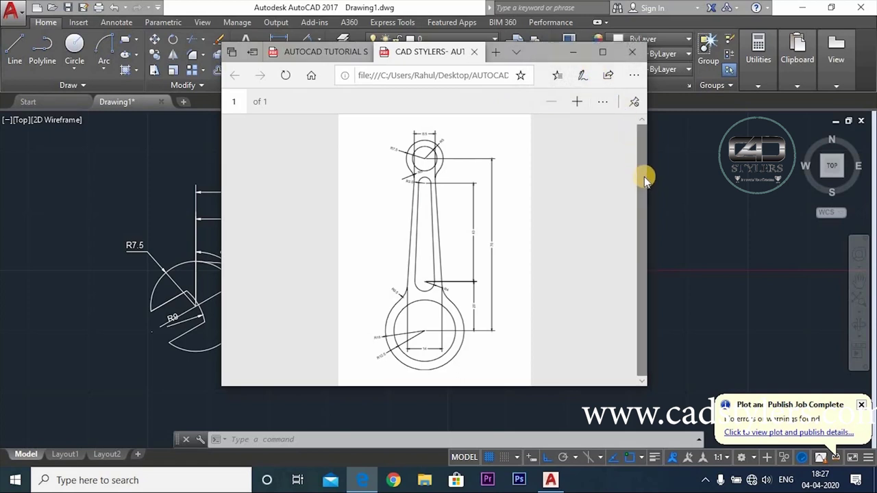
pyautogui.keyDown('ctrl'); pyautogui.scroll(1, 469, 189); pyautogui.keyUp('ctrl')
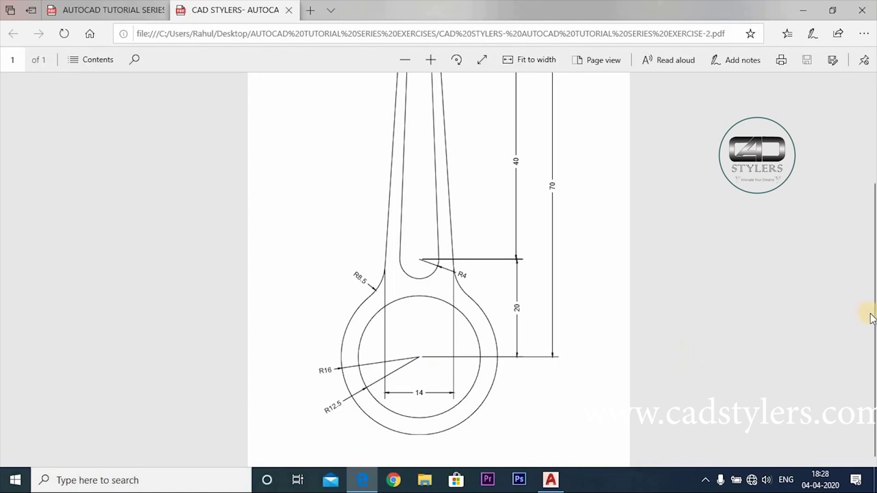
pyautogui.scroll(3, 418, 165)
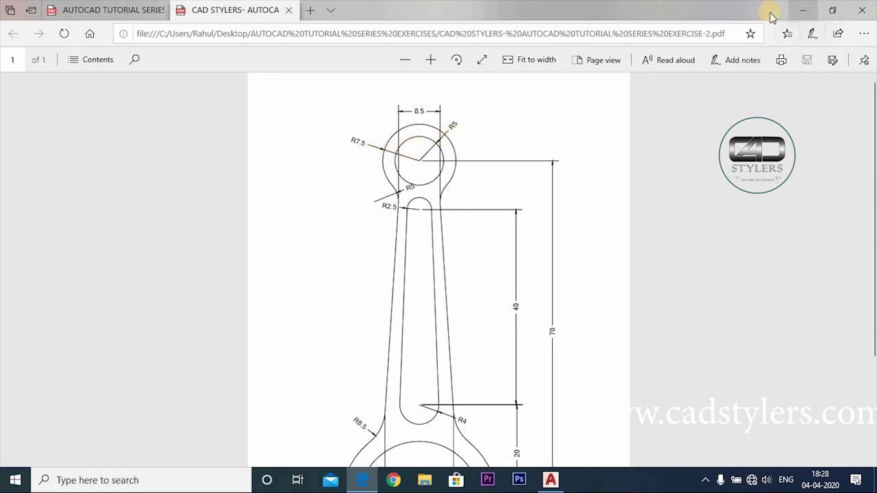
pyautogui.scroll(-3, 870, 178)
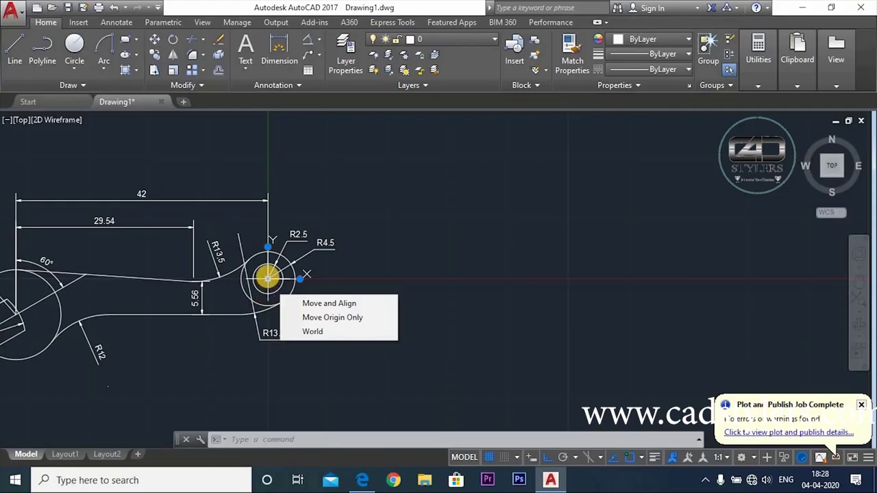
pyautogui.click(267, 278)
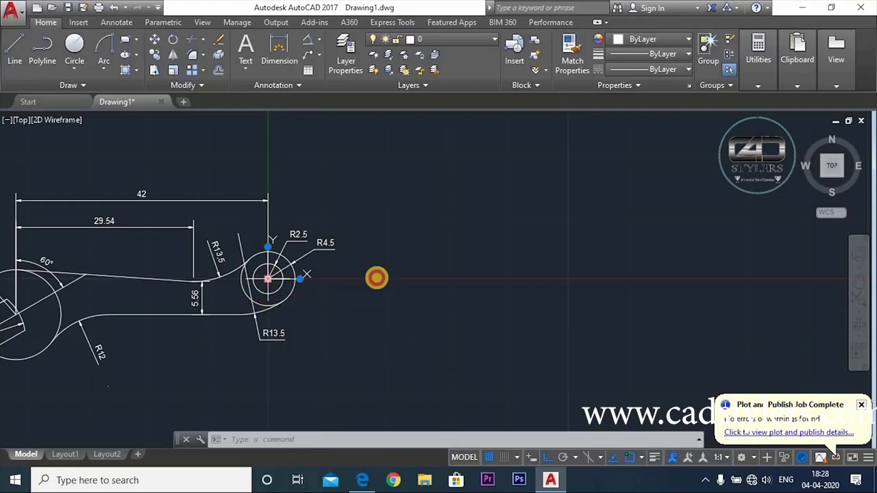
# Step: Move the UCS origin to empty space right of the wrench and recentre the view on it
pyautogui.click(589, 290)
pyautogui.moveTo(589, 293); pyautogui.dragTo(309, 332, button='middle')
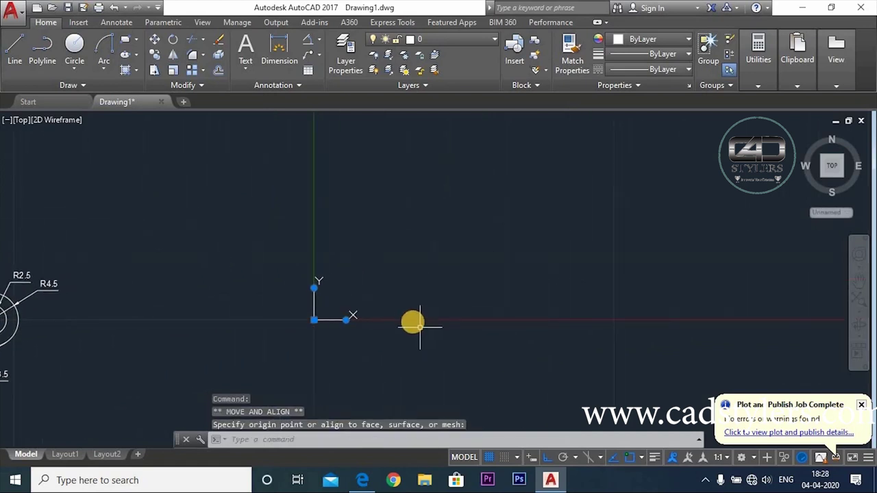
pyautogui.press('Escape')
pyautogui.moveTo(407, 318); pyautogui.dragTo(562, 182, button='middle')
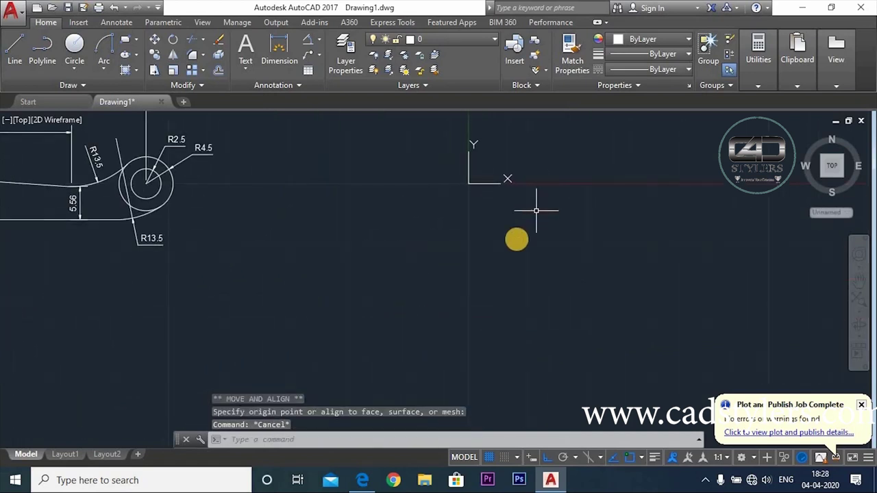
pyautogui.moveTo(535, 210); pyautogui.dragTo(516, 238, button='middle')
# Step: Draw concentric circles of radius 5 and 7.5 centred at the new origin 0,0
pyautogui.write('c')
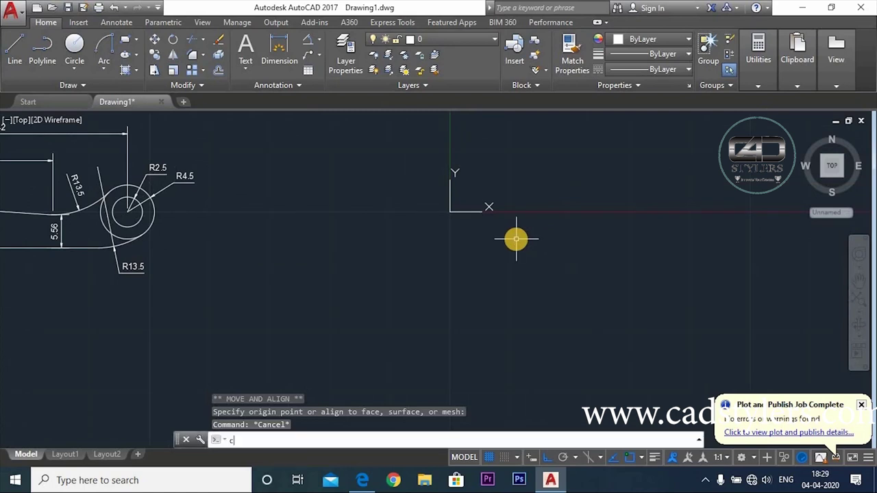
pyautogui.press('Return')
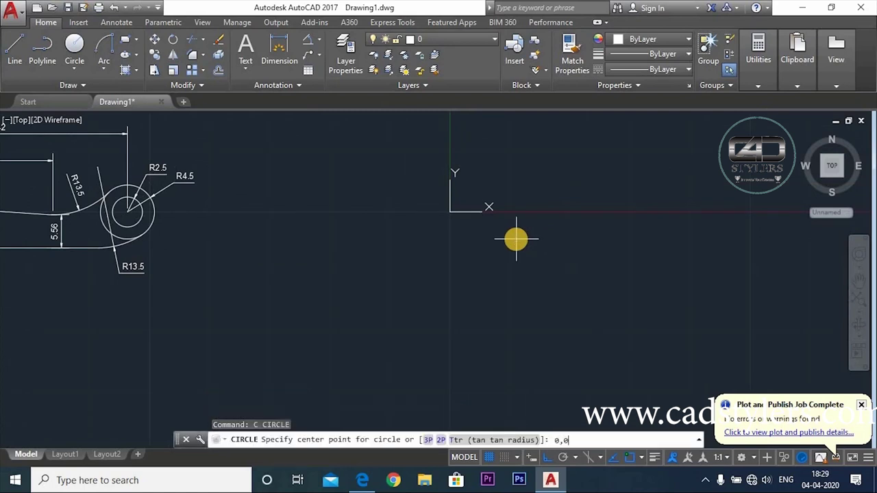
pyautogui.press('Return')
pyautogui.write('5')
pyautogui.press('Return')
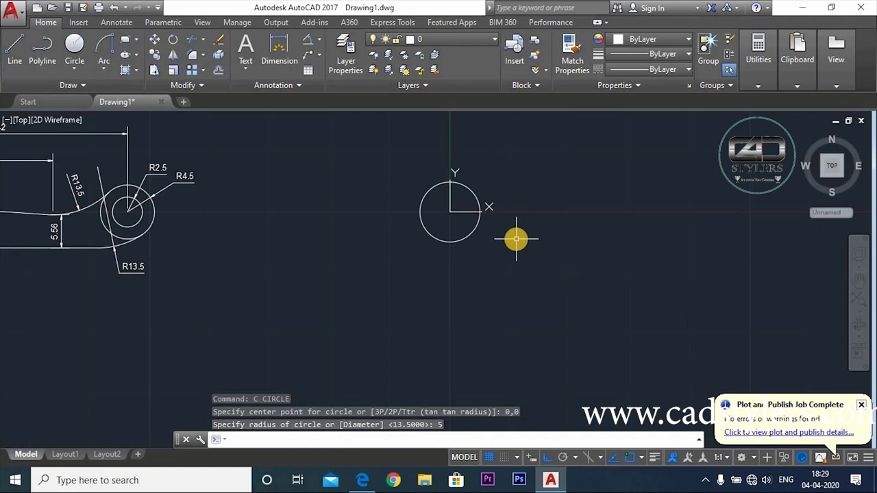
pyautogui.write('c')
pyautogui.press('Return')
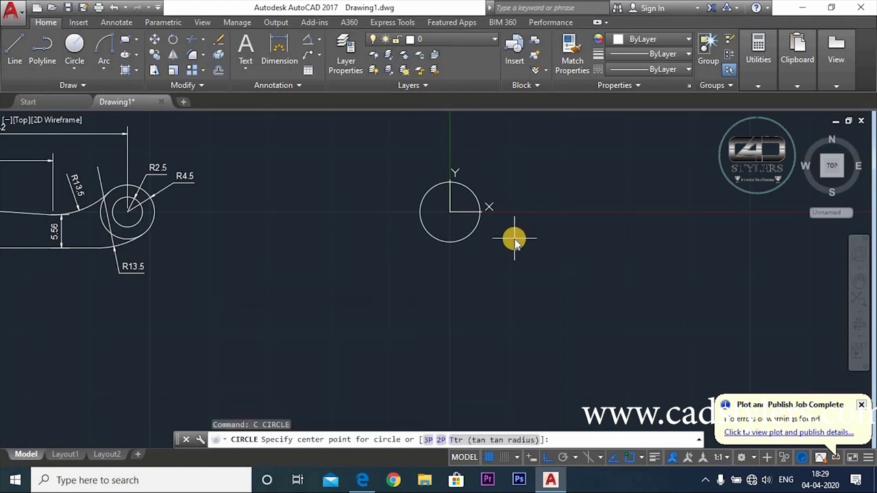
pyautogui.press('Return')
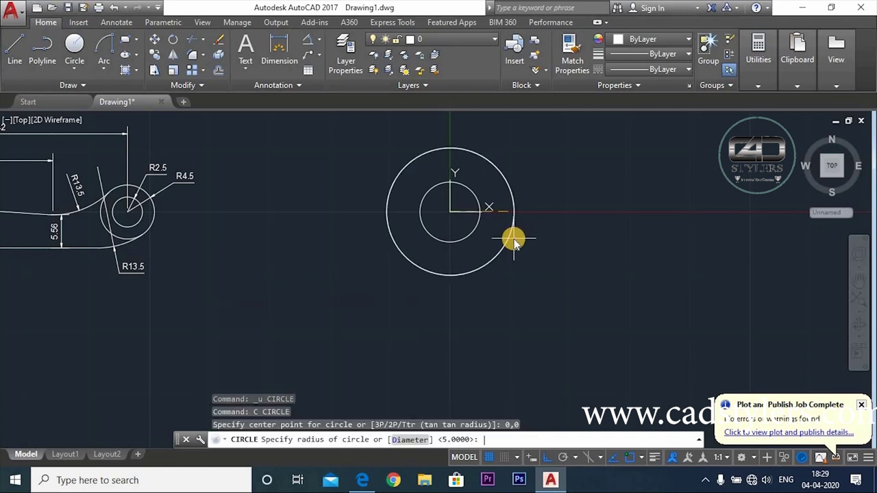
pyautogui.write('7.5')
pyautogui.press('Return')
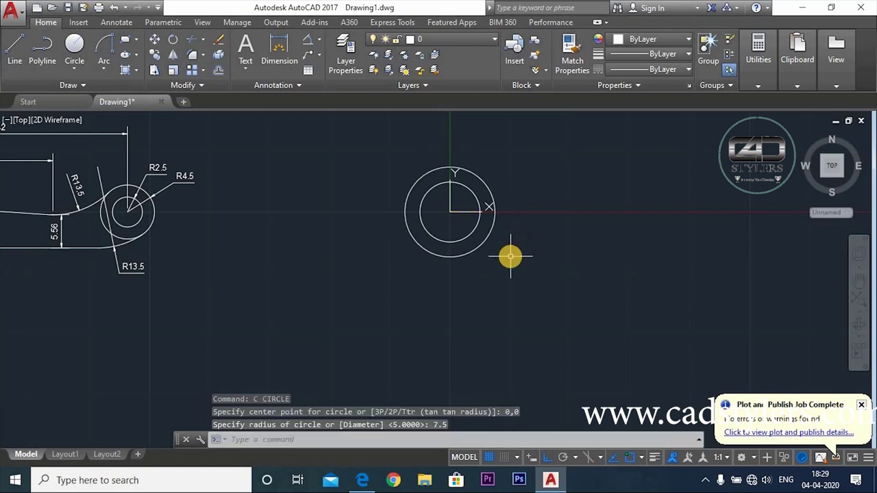
pyautogui.write('c')
pyautogui.press('Return')
pyautogui.write('0,-70')
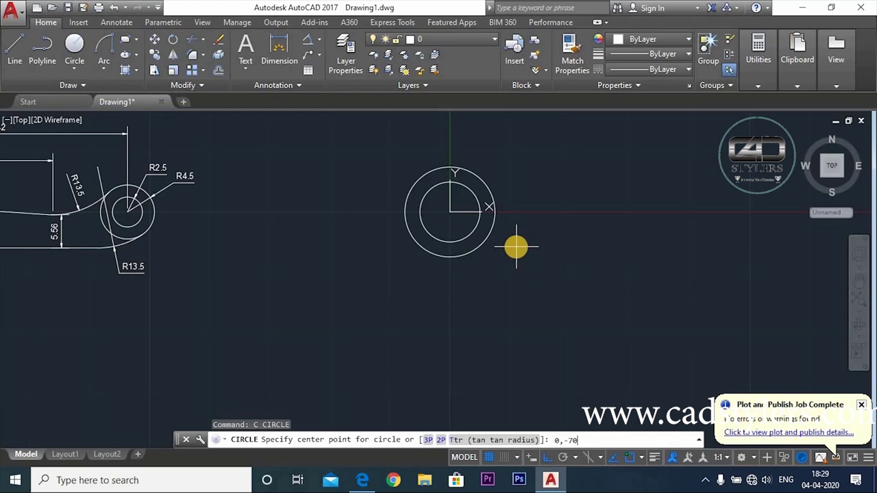
# Step: Complete a radius 12.5 circle centred at 0,-70, checking the exercise PDF for the radius
pyautogui.press('Return')
pyautogui.scroll(-5, 476, 239)
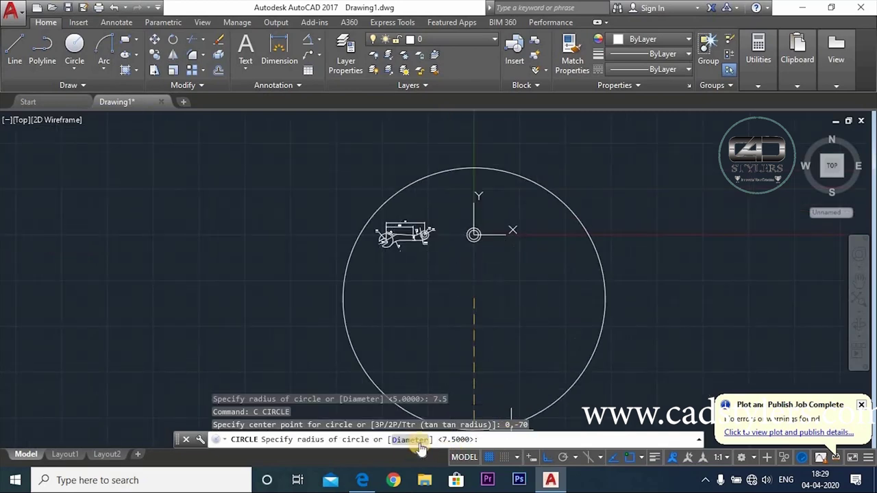
pyautogui.click(361, 479)
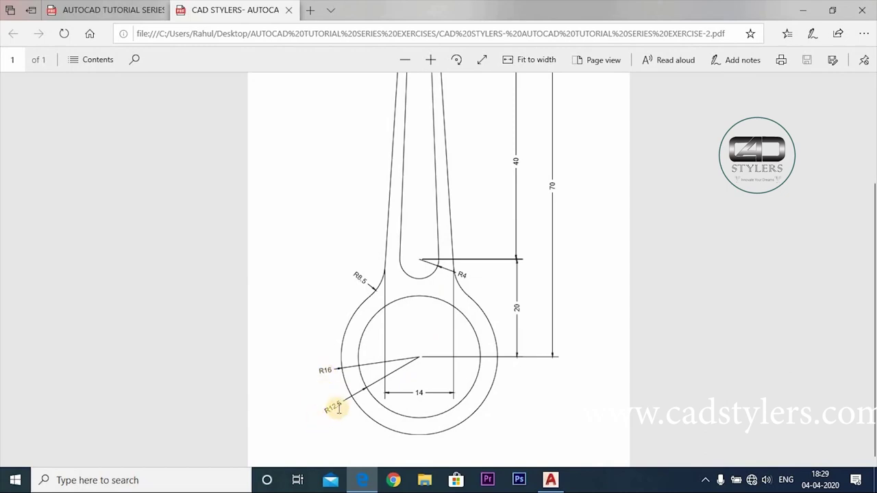
pyautogui.click(364, 484)
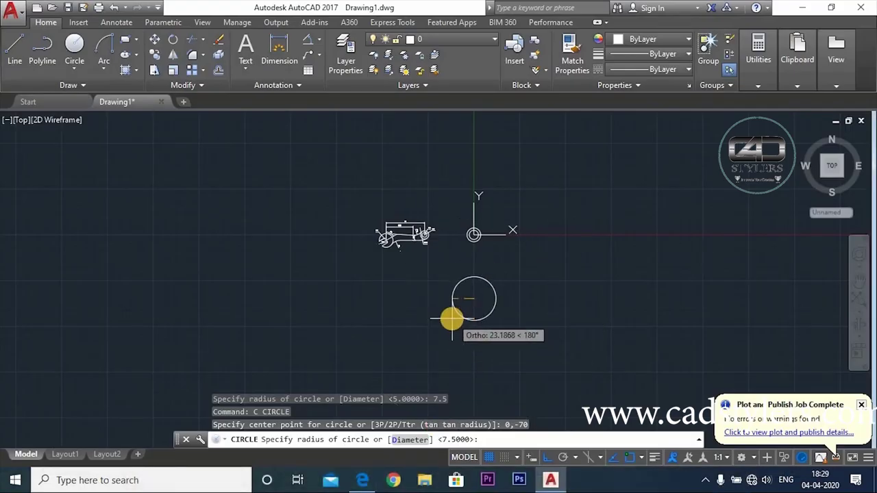
pyautogui.write('12.5')
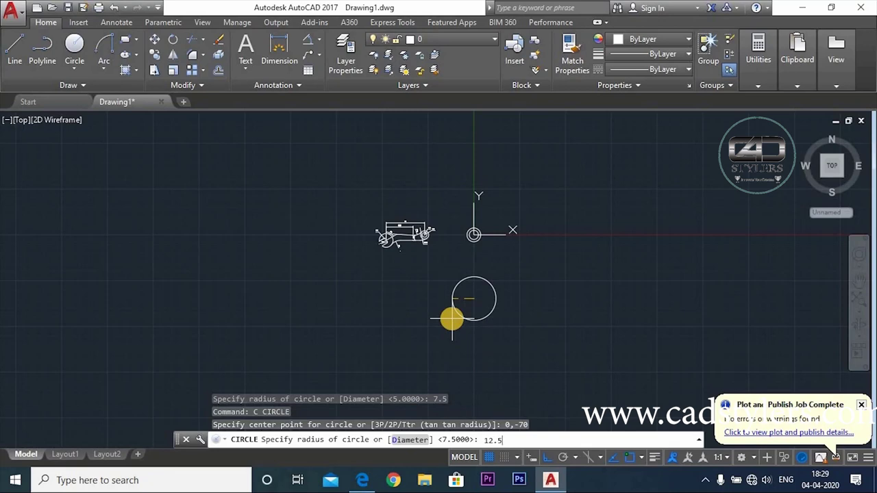
pyautogui.press('Return')
pyautogui.press('Return')
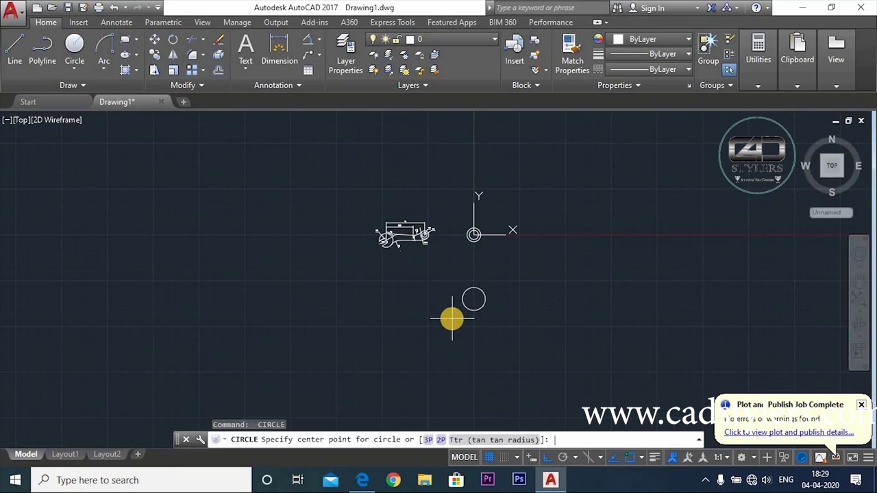
pyautogui.scroll(1, 467, 315)
pyautogui.scroll(1, 485, 306)
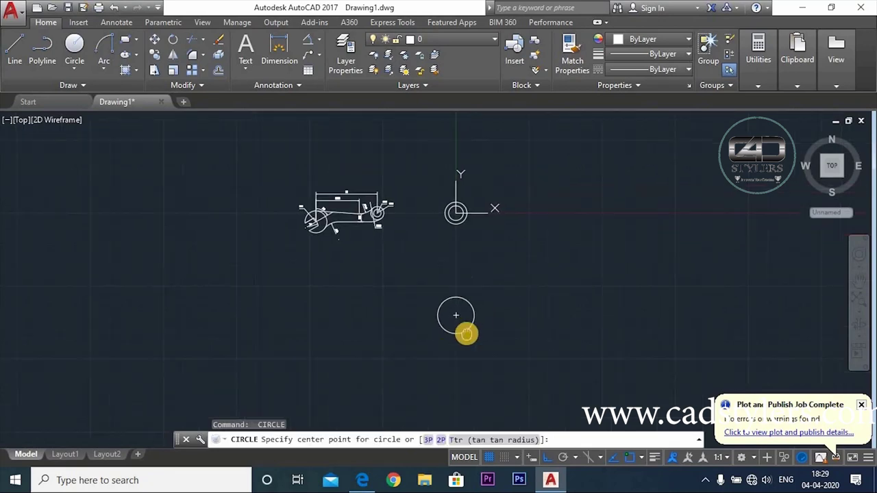
pyautogui.scroll(1, 465, 332)
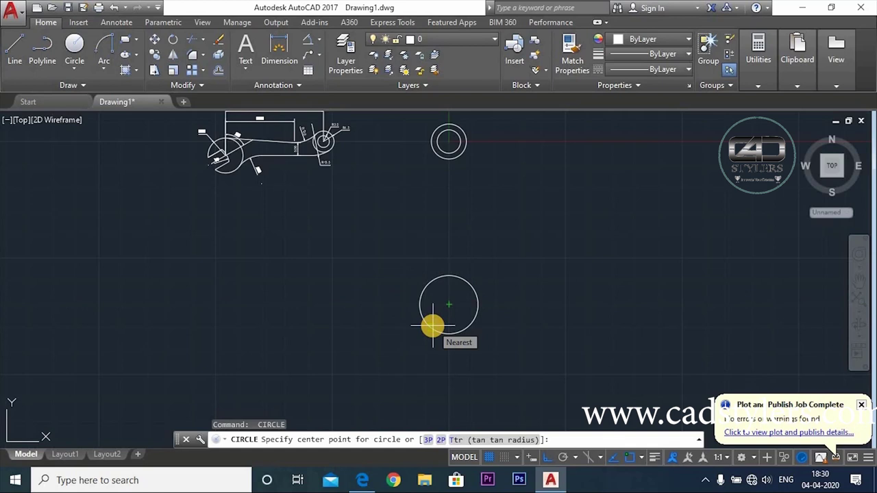
# Step: Add a concentric radius 16 circle around the same centre using @
pyautogui.write('@0,0')
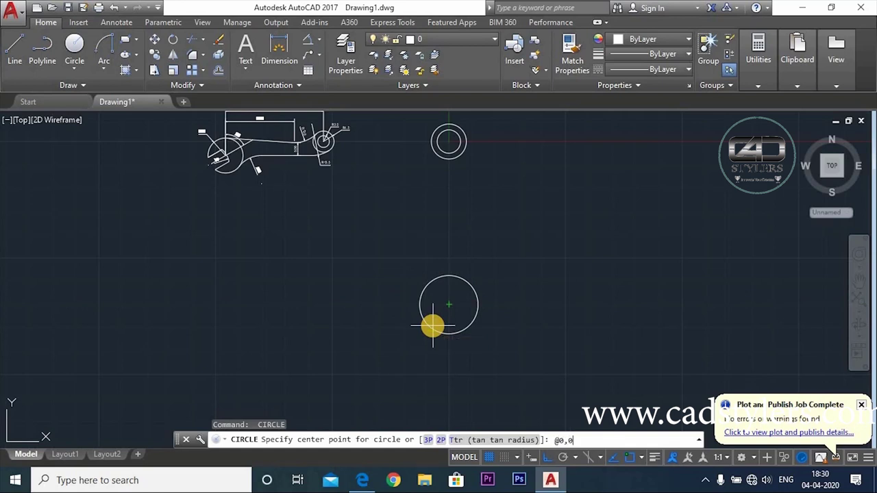
pyautogui.press('Return')
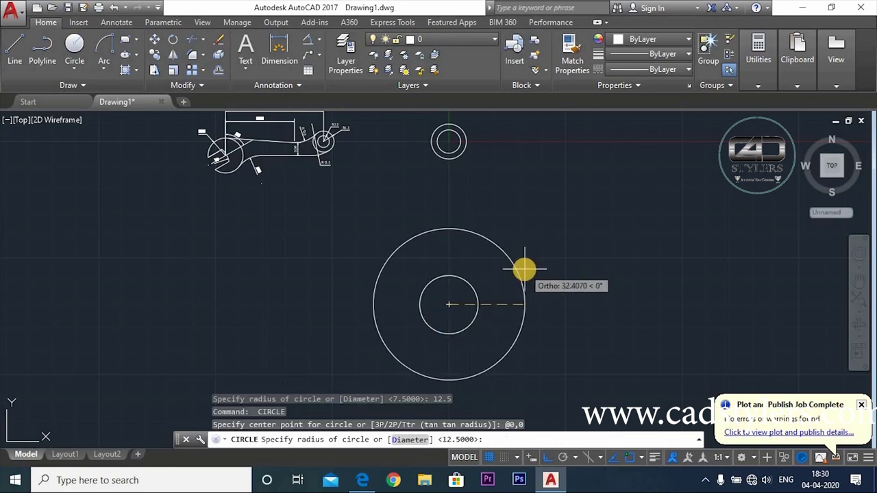
pyautogui.write('16')
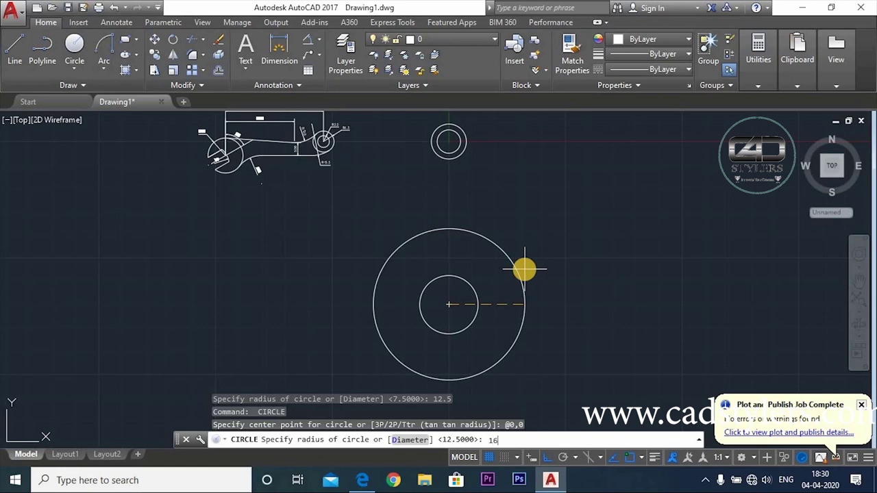
pyautogui.press('Return')
pyautogui.scroll(4, 482, 317)
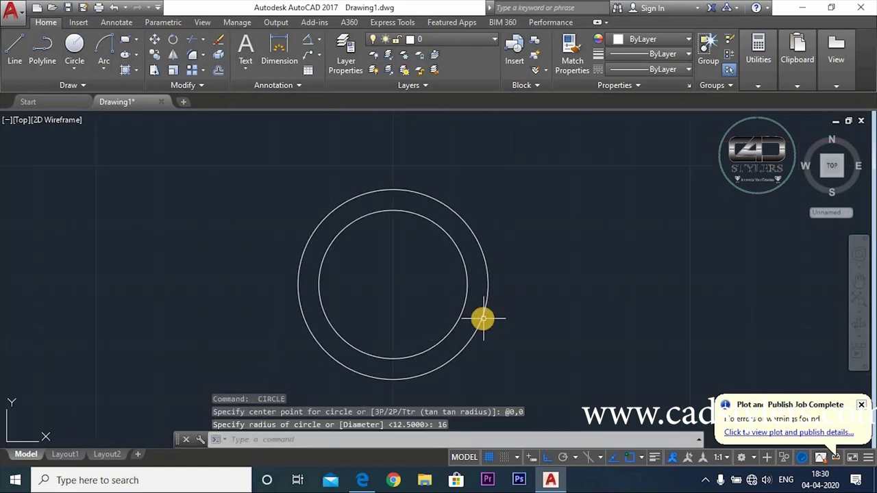
# Step: Bring up the exercise PDF and scroll to the connecting rod's small end
pyautogui.click(361, 480)
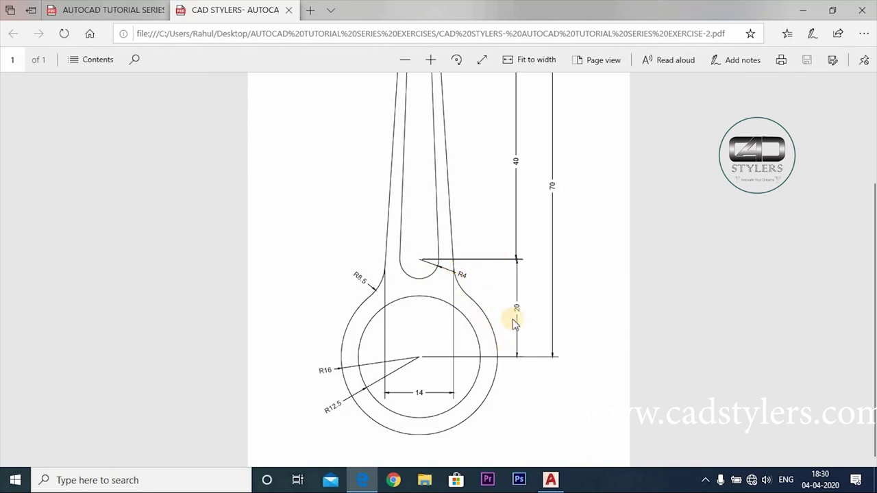
pyautogui.moveTo(871, 247)
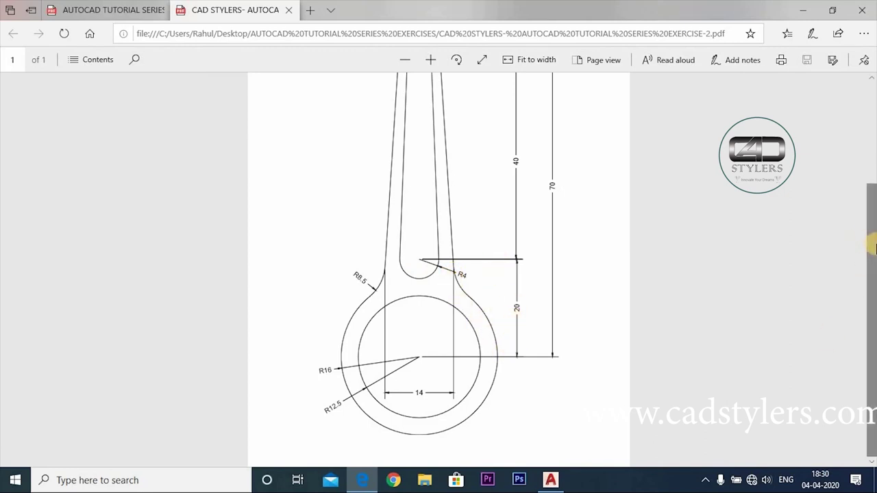
pyautogui.moveTo(866, 245); pyautogui.dragTo(869, 192)
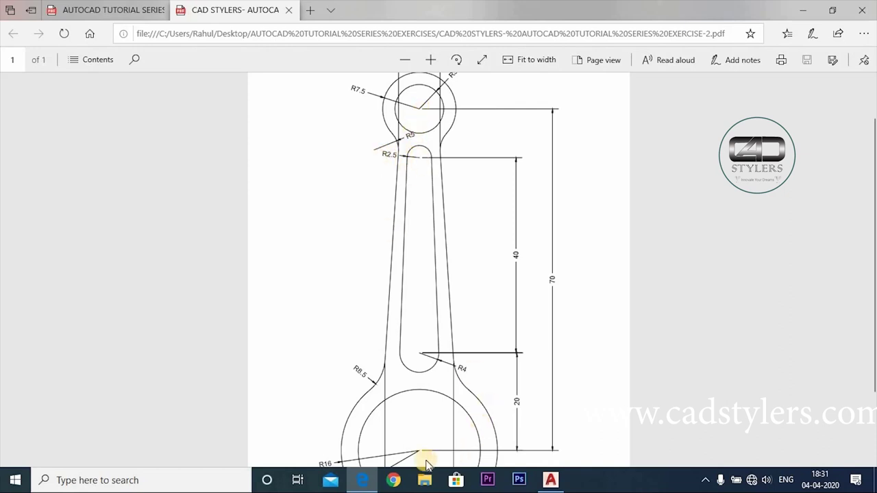
# Step: Draw a radius 4 circle centred at 0,-50
pyautogui.click(363, 480)
pyautogui.scroll(-4, 511, 316)
pyautogui.write('c')
pyautogui.press('Return')
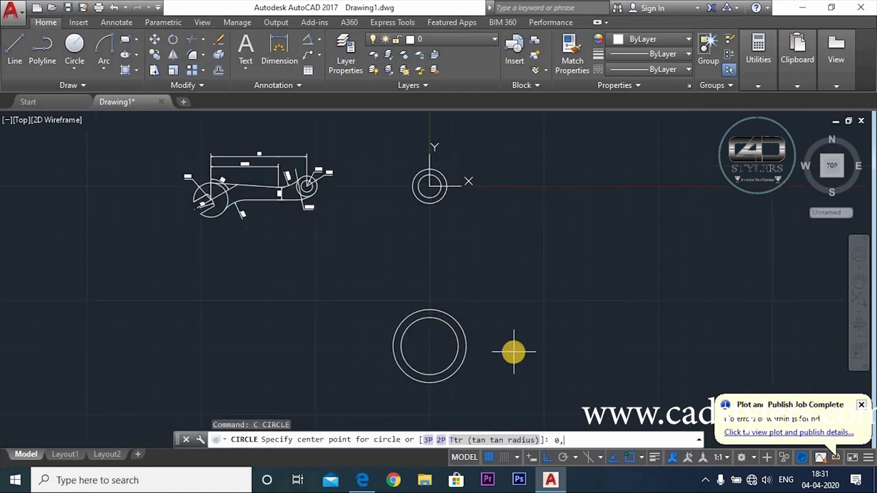
pyautogui.write('-50')
pyautogui.press('Return')
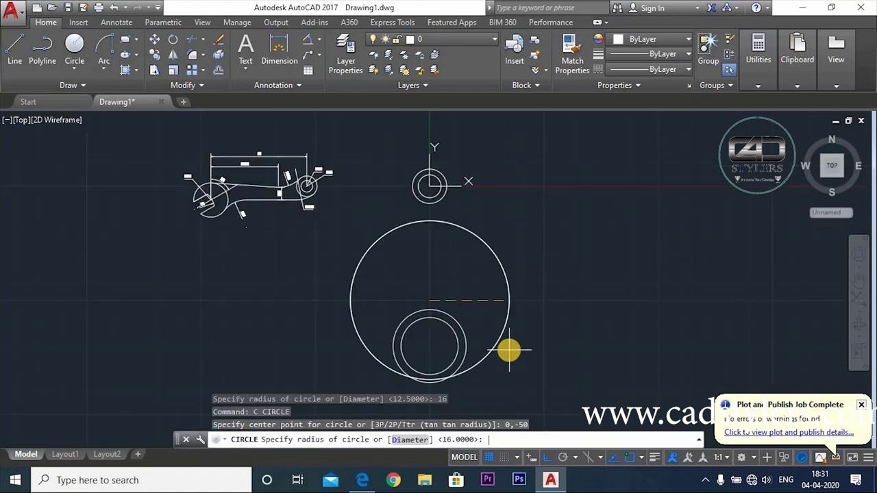
pyautogui.write('4')
pyautogui.press('Return')
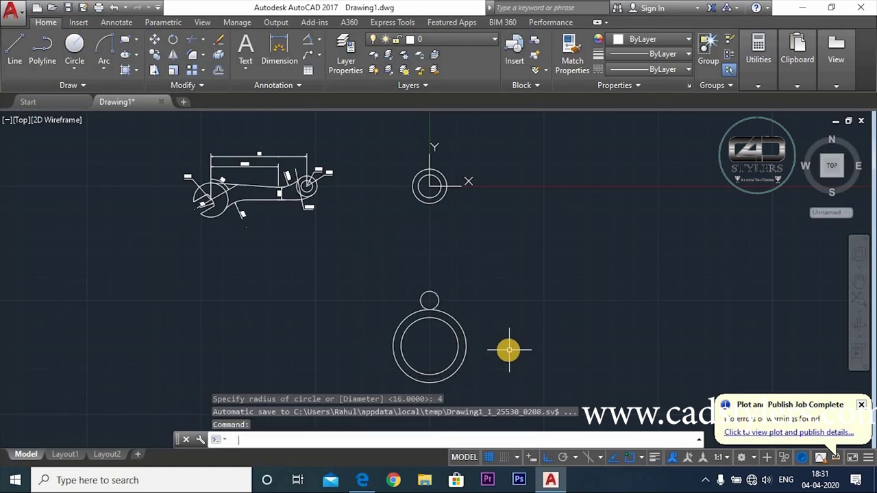
# Step: Add a radius 2.5 circle centred at 0,-10 and bring the exercise PDF back up
pyautogui.write('c')
pyautogui.press('Return')
pyautogui.write('0,-10')
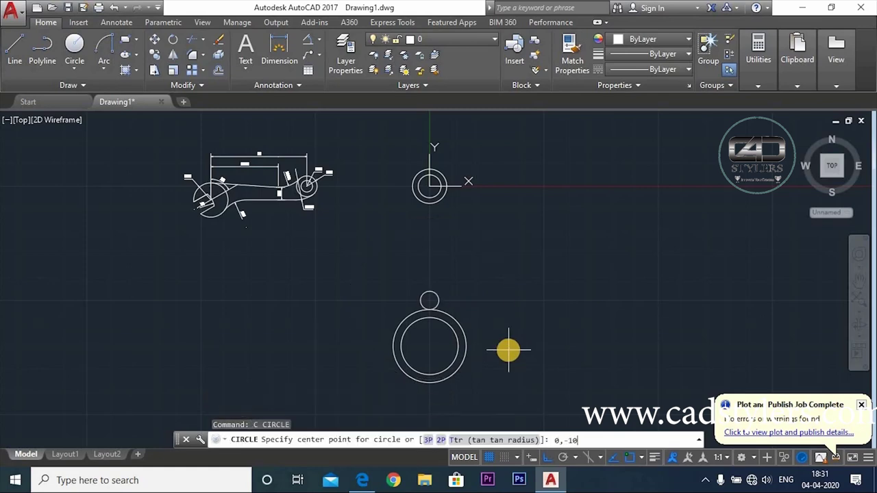
pyautogui.press('Return')
pyautogui.write('2.5')
pyautogui.press('Return')
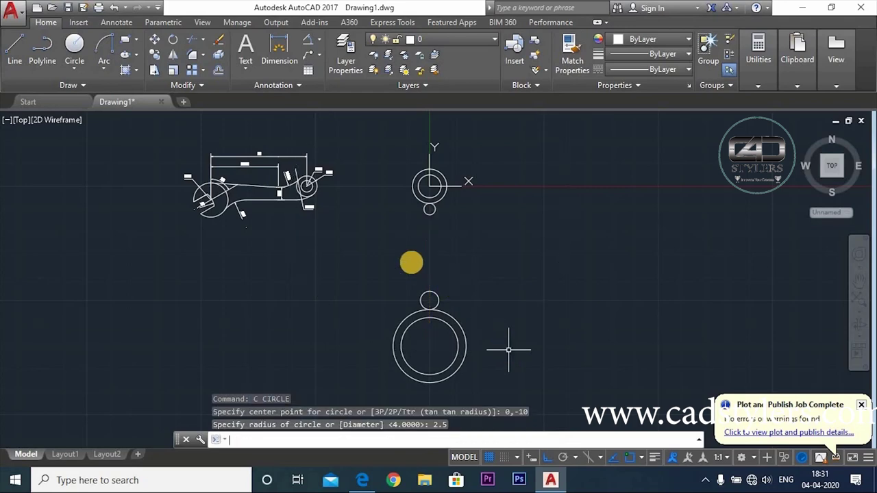
pyautogui.scroll(2, 443, 224)
pyautogui.scroll(2, 446, 222)
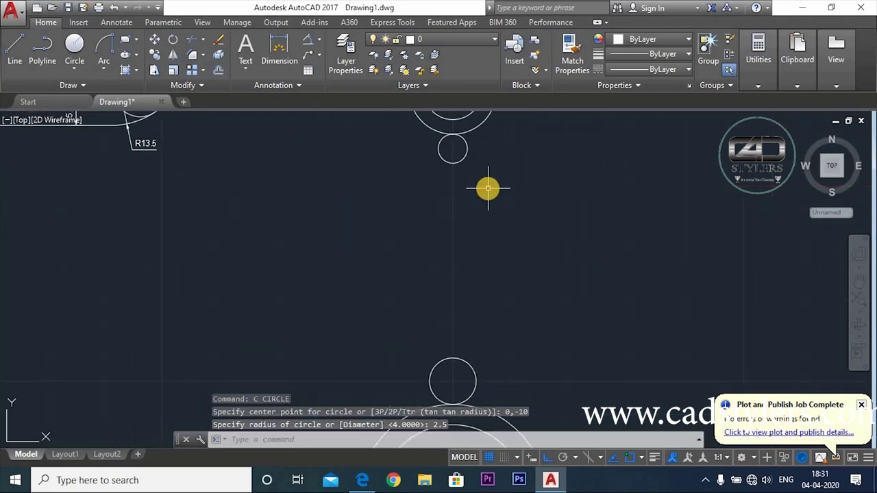
pyautogui.scroll(-1, 530, 235)
pyautogui.scroll(-1, 530, 235)
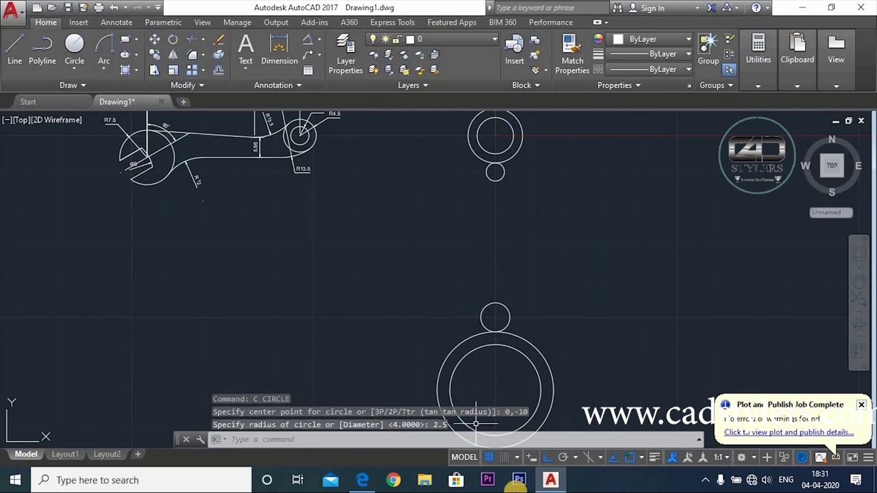
pyautogui.click(362, 481)
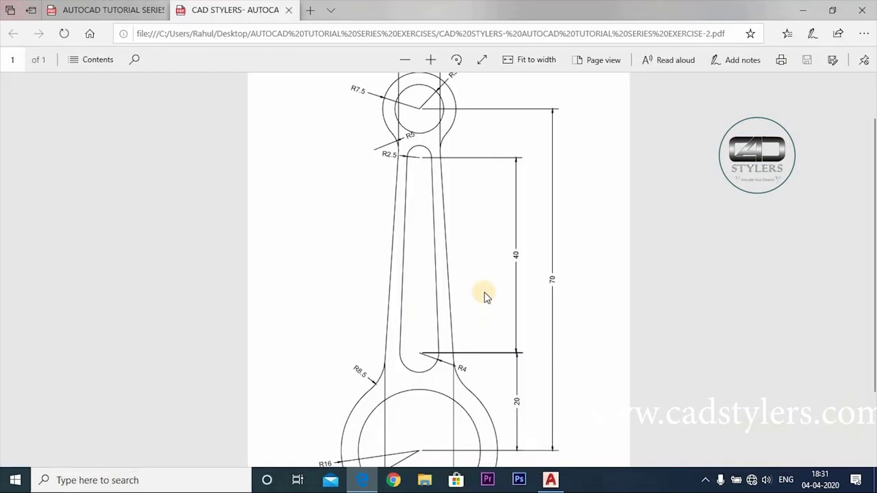
# Step: Scroll the connecting-rod PDF from the 8.5-wide small end down to the big end
pyautogui.scroll(1, 518, 255)
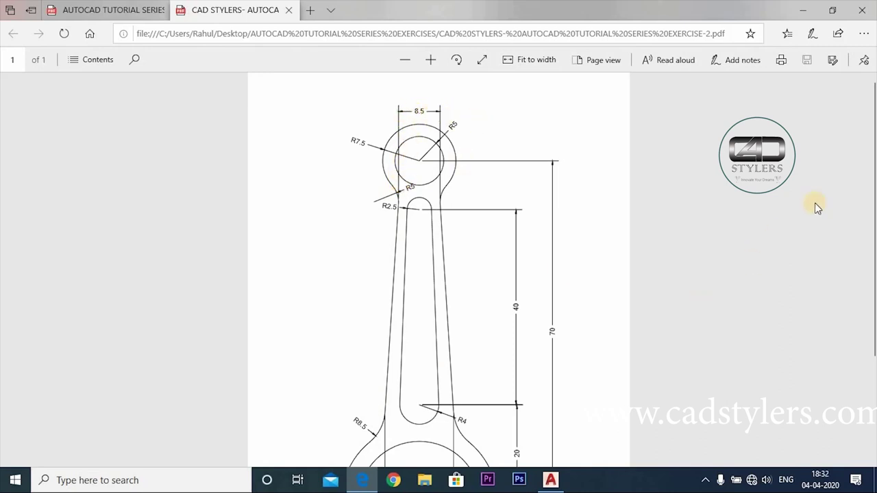
pyautogui.scroll(-2, 511, 346)
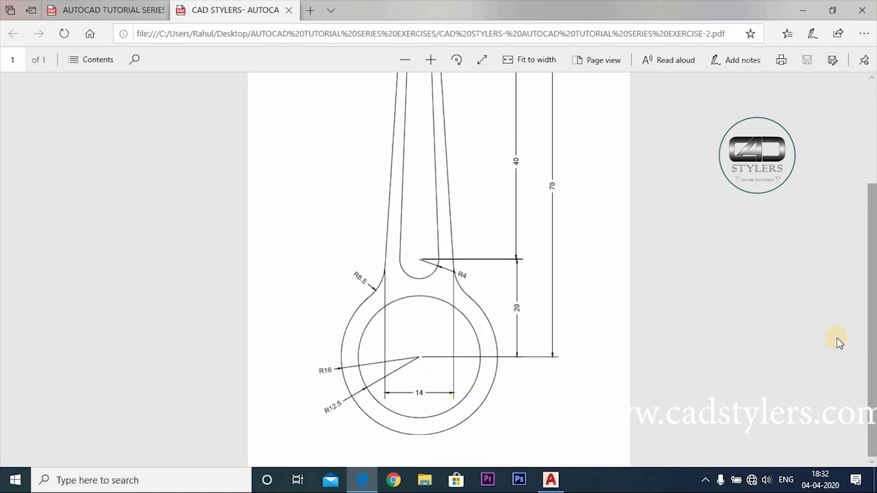
pyautogui.moveTo(871, 235); pyautogui.dragTo(871, 133)
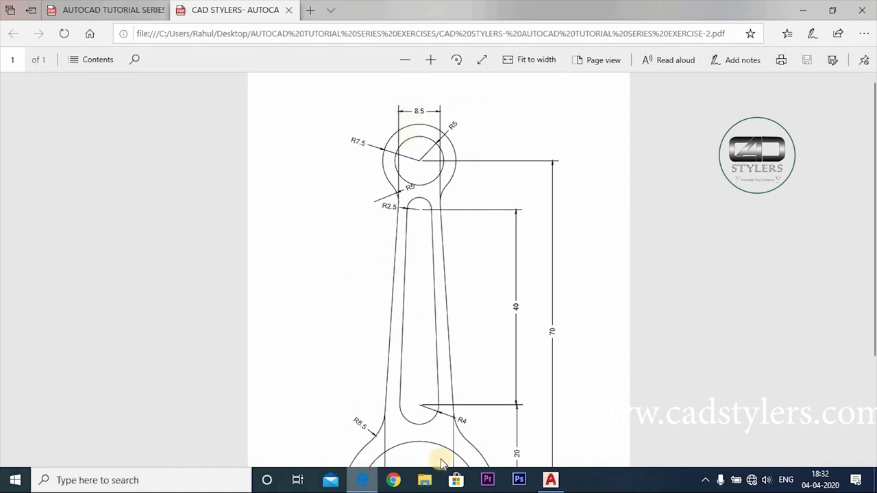
# Step: Back in AutoCAD, begin a line at the origin 0,0 and then cancel it
pyautogui.click(361, 483)
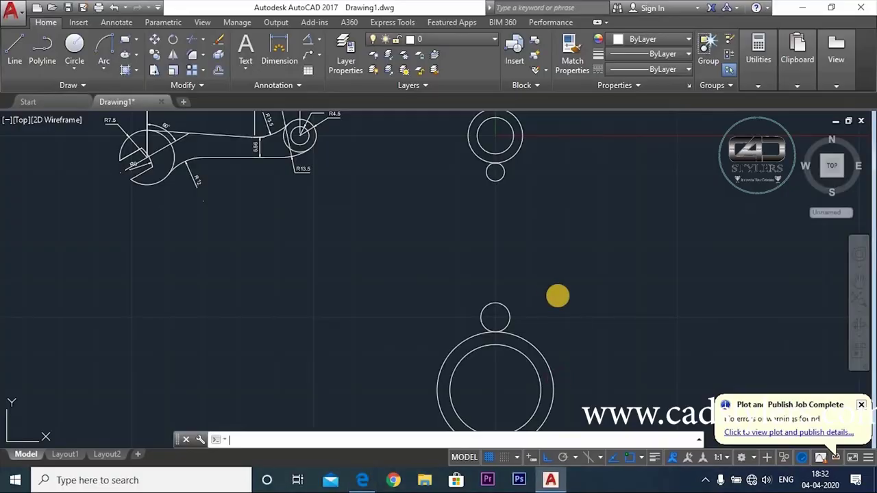
pyautogui.write('l')
pyautogui.press('Return')
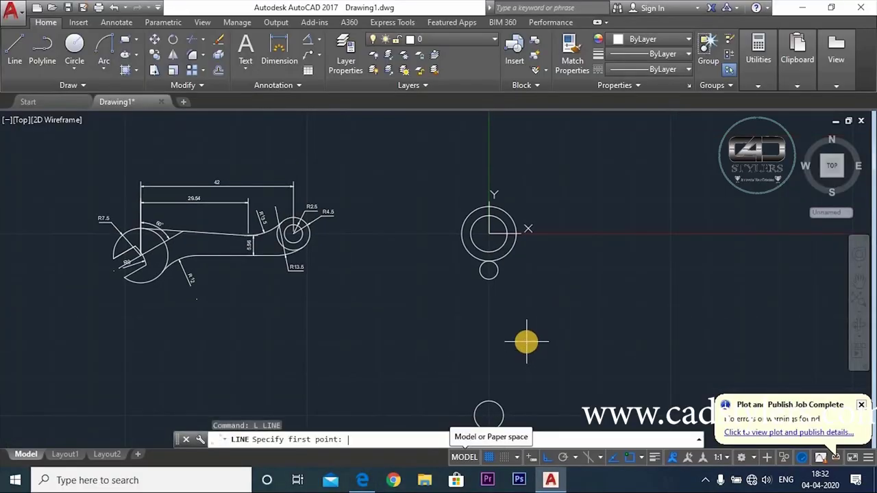
pyautogui.write('0')
pyautogui.press('Return')
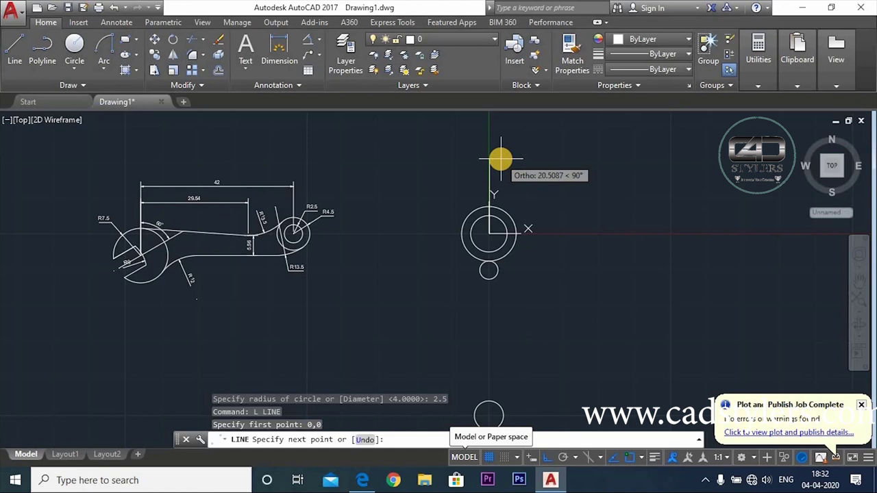
pyautogui.press('Escape')
# Step: Offset the vertical centre line 4.25 to each side, forming the 8.5-wide small end
pyautogui.write('o')
pyautogui.press('Return')
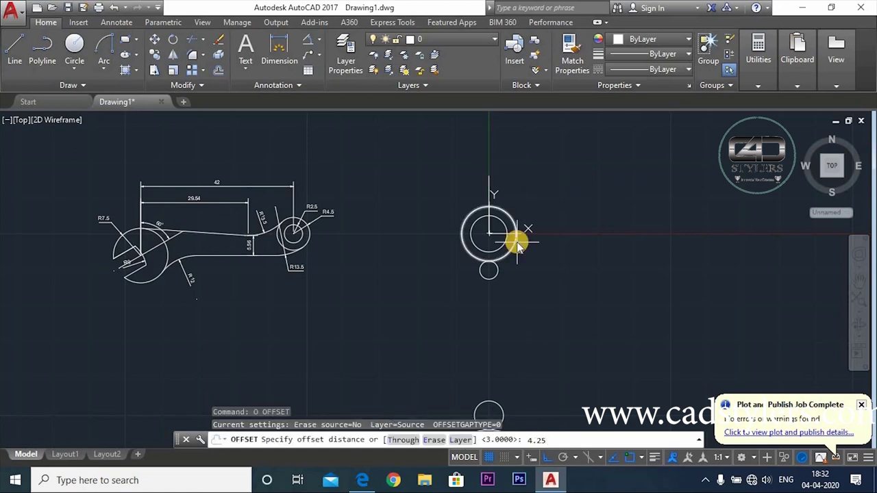
pyautogui.press('Return')
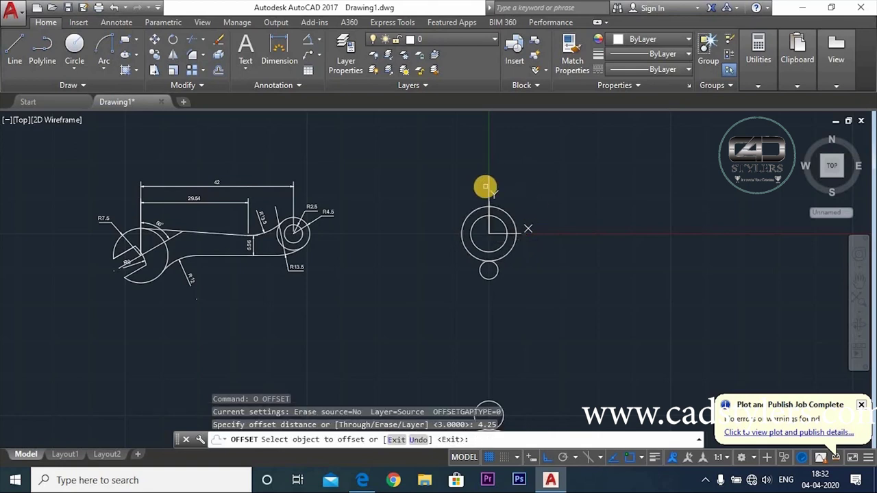
pyautogui.click(488, 187)
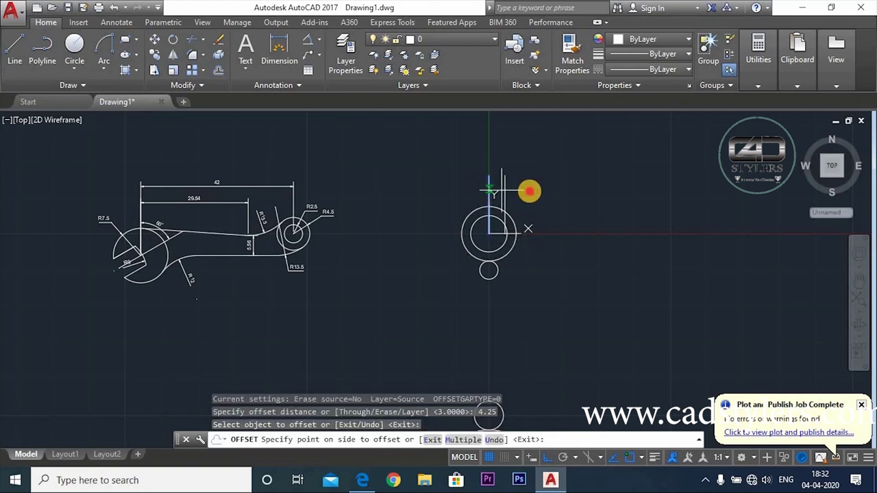
pyautogui.click(529, 189)
pyautogui.click(488, 187)
pyautogui.click(461, 187)
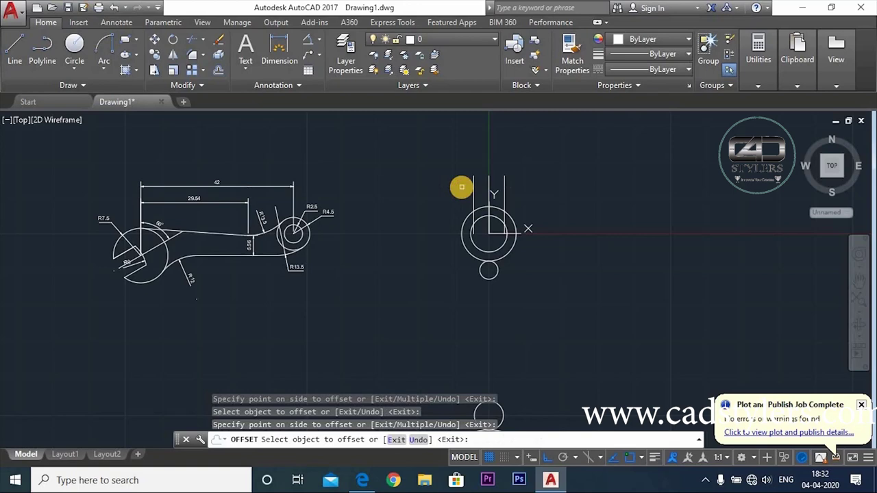
pyautogui.press('Escape')
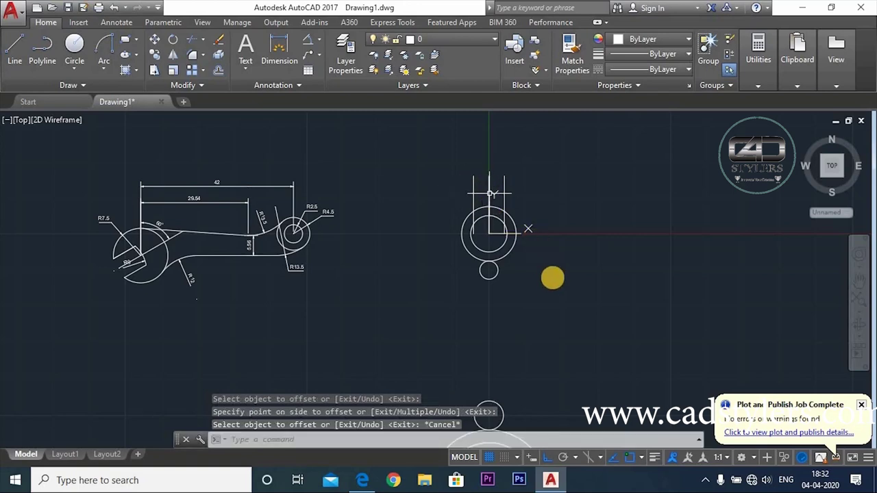
pyautogui.moveTo(552, 278); pyautogui.dragTo(555, 251, button='middle')
pyautogui.moveTo(573, 308); pyautogui.dragTo(568, 190, button='middle')
# Step: Draw a vertical centre line from the big-end centre 0,-70 up past the small circle
pyautogui.write('l')
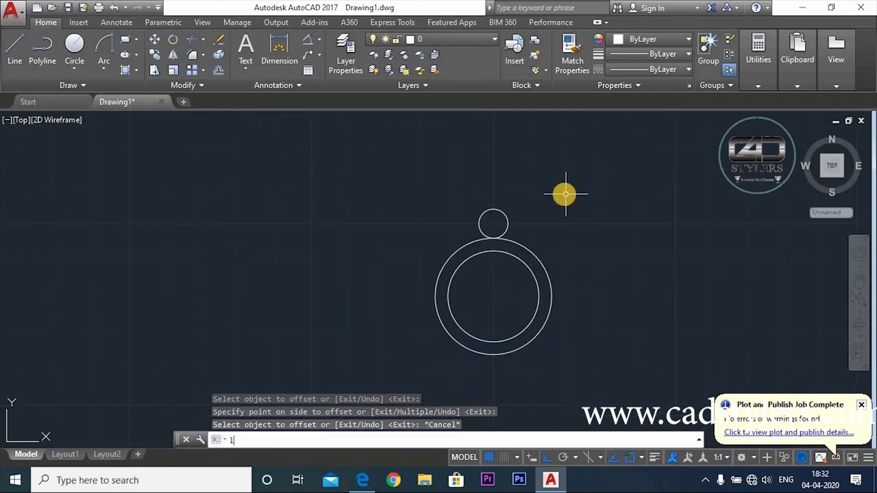
pyautogui.press('Return')
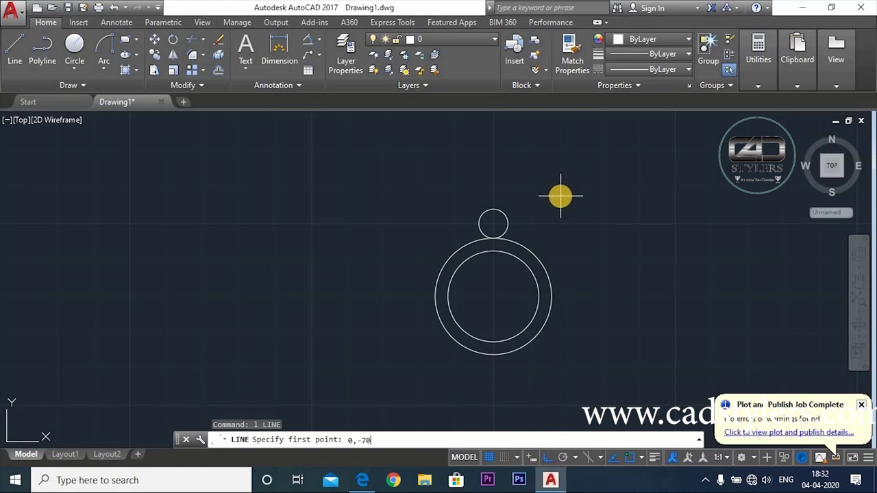
pyautogui.press('Return')
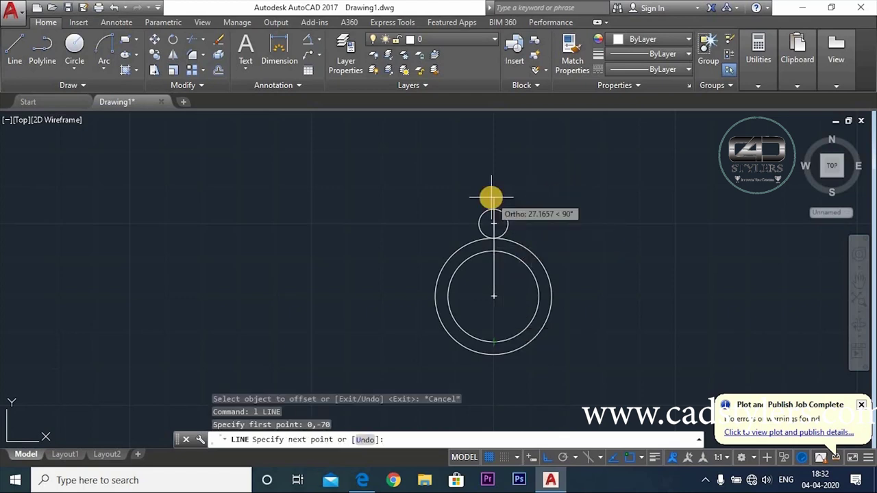
pyautogui.click(493, 198)
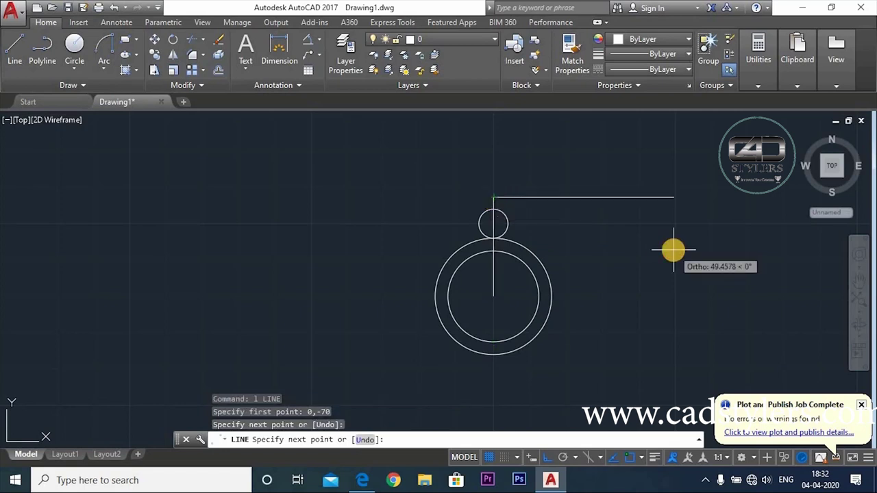
pyautogui.press('Escape')
pyautogui.moveTo(672, 272); pyautogui.dragTo(643, 303, button='middle')
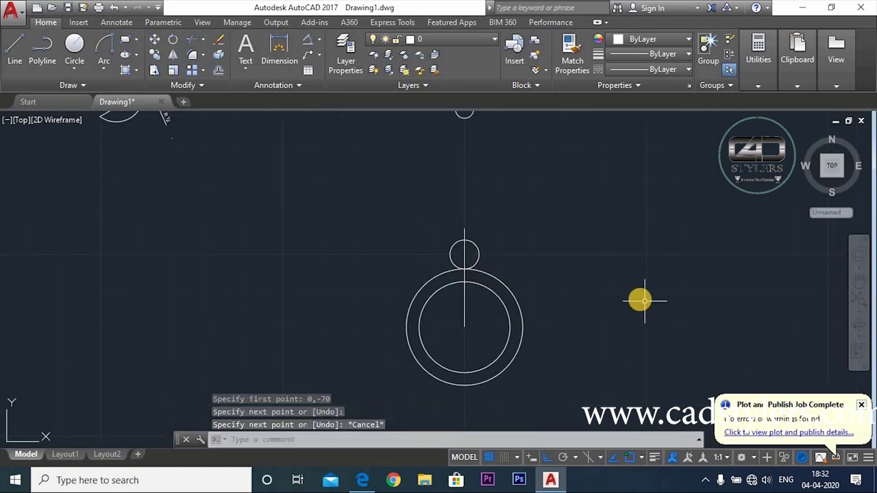
# Step: Offset the new centre line 7 units to both the right and left sides
pyautogui.click(370, 485)
pyautogui.scroll(-3, 455, 415)
pyautogui.click(363, 480)
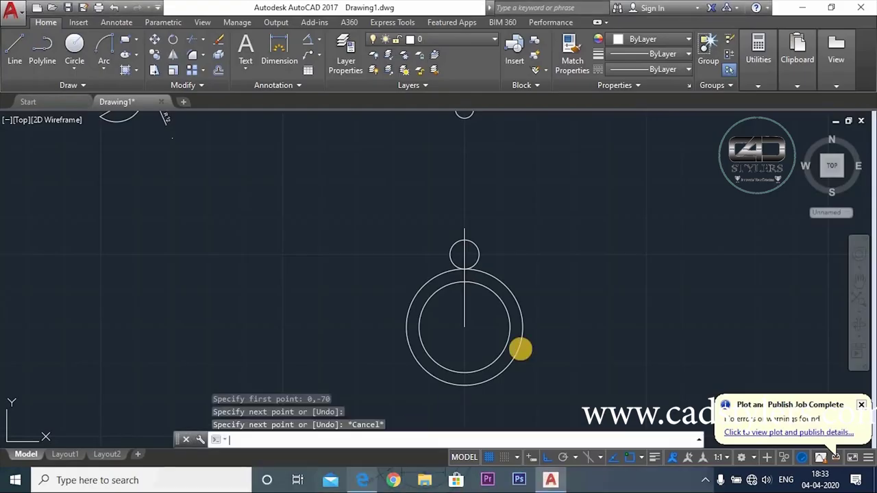
pyautogui.write('o')
pyautogui.press('Return')
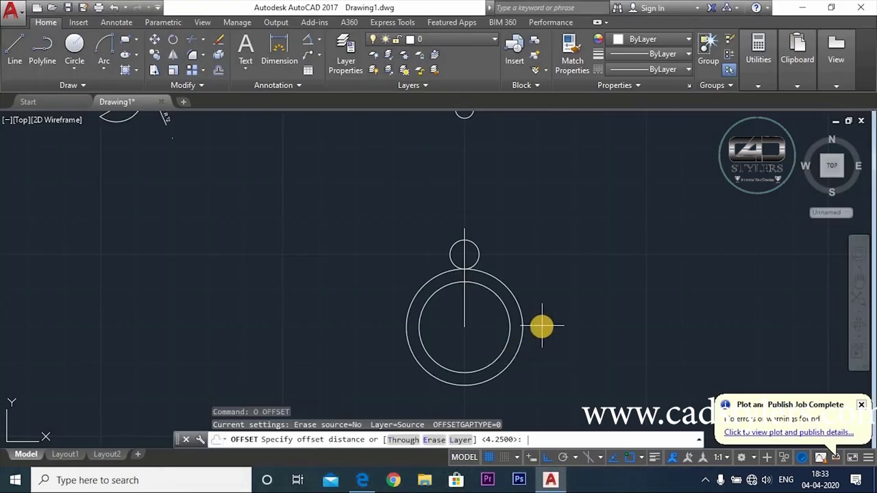
pyautogui.write('7')
pyautogui.press('Return')
pyautogui.click(464, 313)
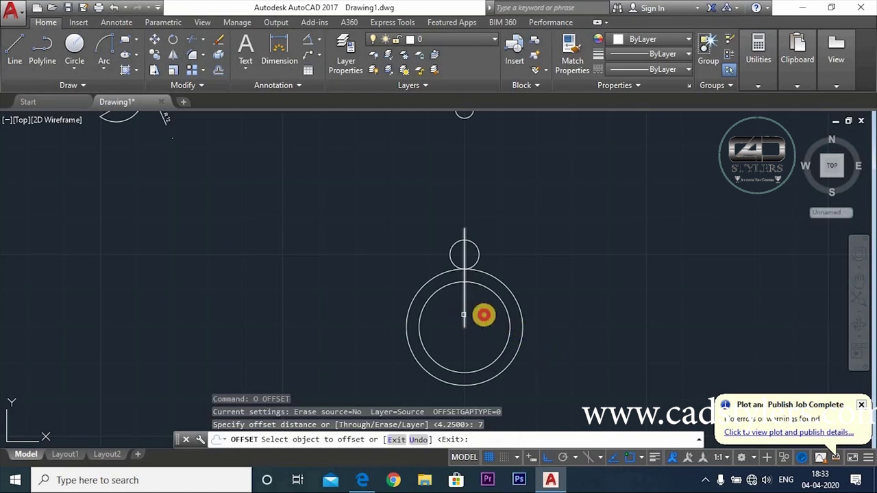
pyautogui.click(482, 314)
pyautogui.click(425, 320)
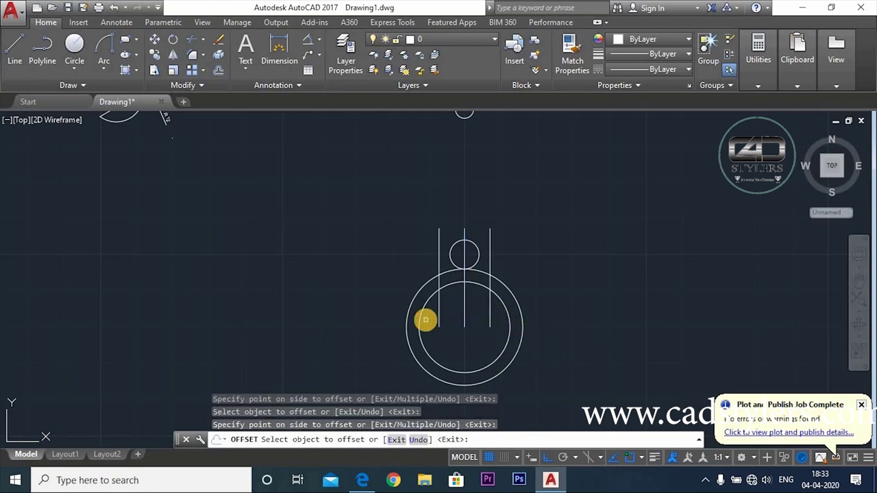
pyautogui.press('Escape')
# Step: Start a new line where the right offset guide meets the outer big-end circle
pyautogui.moveTo(502, 348); pyautogui.dragTo(502, 373, button='middle')
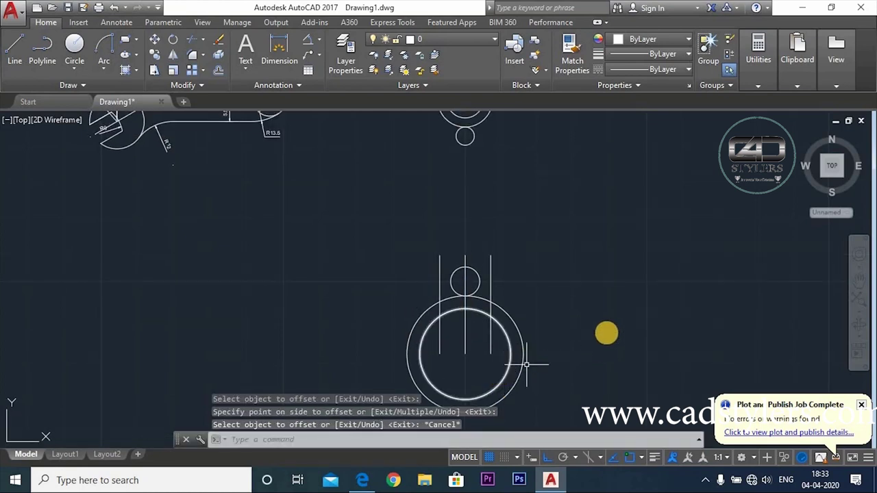
pyautogui.moveTo(607, 334); pyautogui.dragTo(611, 384, button='middle')
pyautogui.scroll(2, 508, 255)
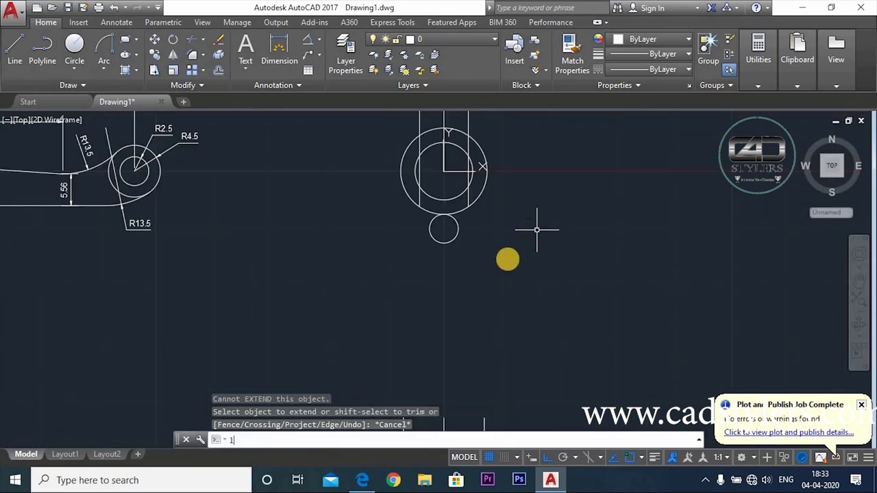
pyautogui.write('l')
pyautogui.press('Return')
pyautogui.press('Escape')
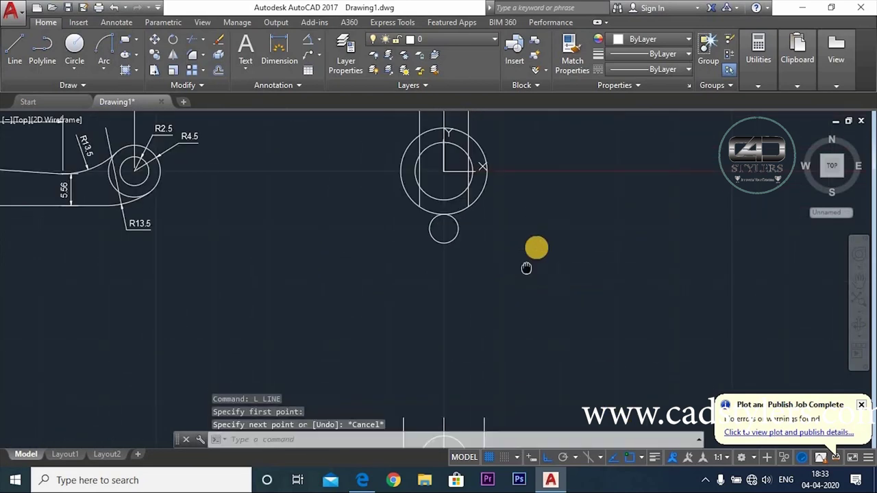
pyautogui.moveTo(527, 267)
pyautogui.mouseDown(button='middle')
pyautogui.moveTo(535, 249)
pyautogui.moveTo(523, 217)
pyautogui.mouseUp(button='middle')
pyautogui.press('Return')
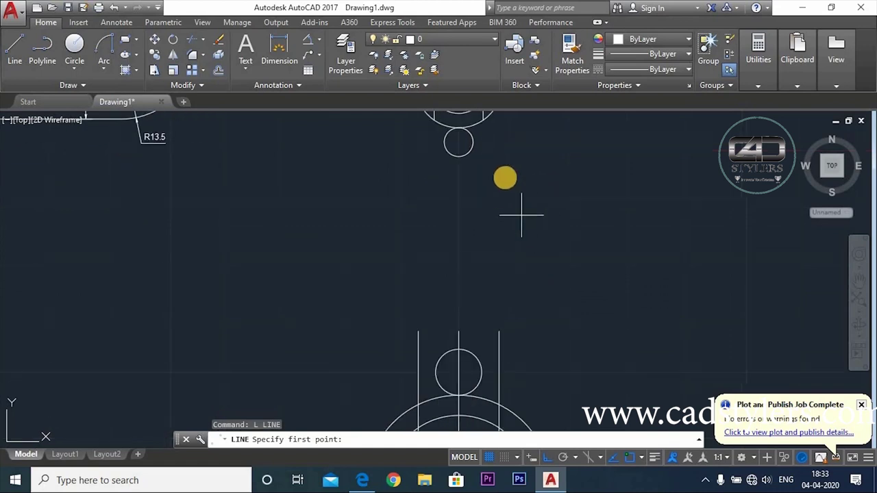
pyautogui.click(481, 121)
pyautogui.moveTo(530, 276); pyautogui.dragTo(539, 177, button='middle')
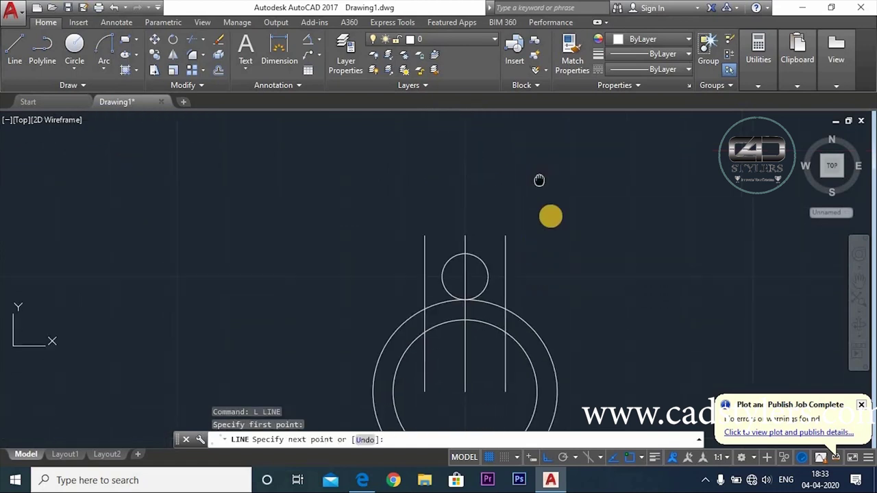
pyautogui.press('Escape')
pyautogui.press('Return')
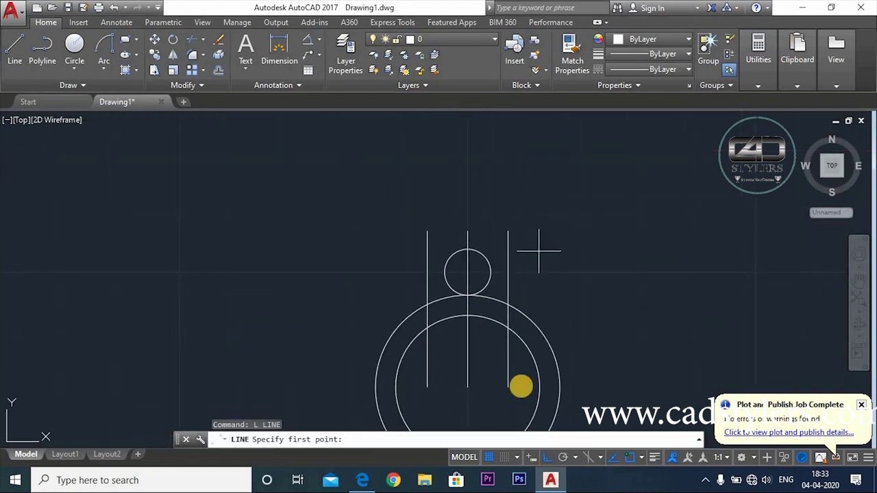
pyautogui.moveTo(519, 386)
pyautogui.mouseDown(button='middle')
pyautogui.moveTo(476, 171)
pyautogui.moveTo(475, 221)
pyautogui.mouseUp(button='middle')
pyautogui.scroll(3, 475, 161)
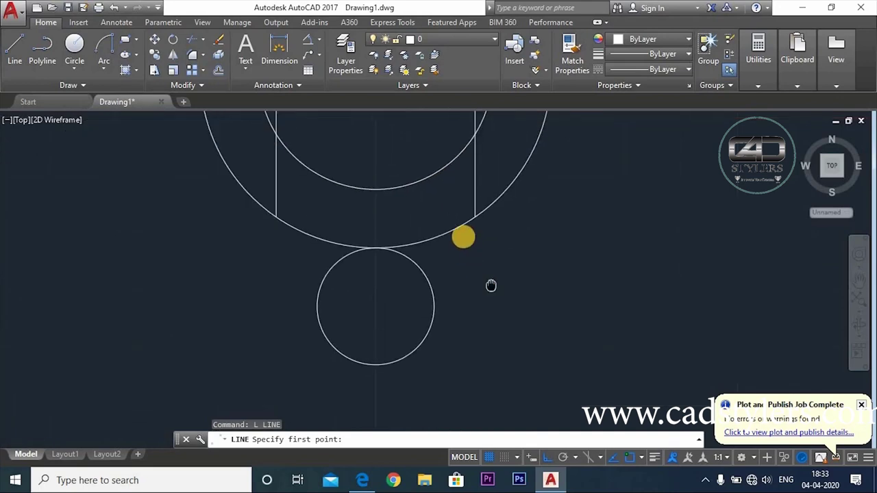
pyautogui.click(472, 218)
pyautogui.scroll(-4, 524, 322)
pyautogui.scroll(-2, 487, 288)
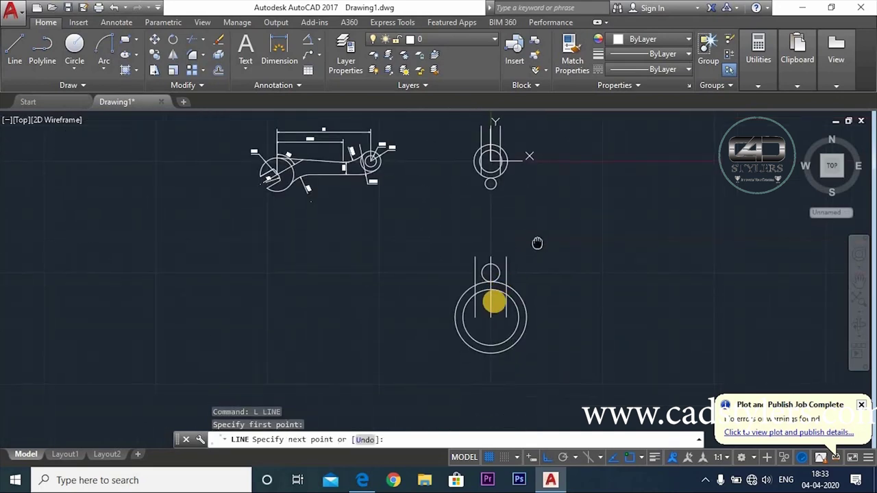
pyautogui.scroll(4, 498, 296)
pyautogui.scroll(2, 498, 296)
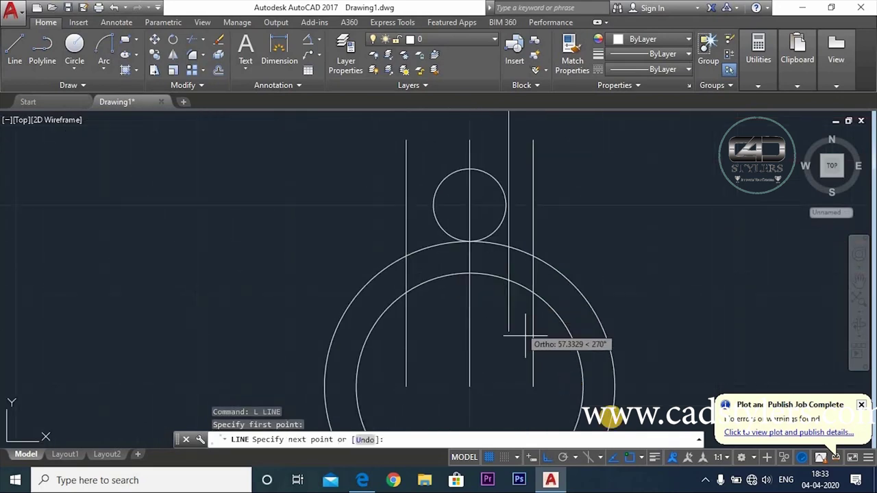
# Step: Finish the slanted shank line from the outer circle and erase the right vertical guide
pyautogui.click(547, 457)
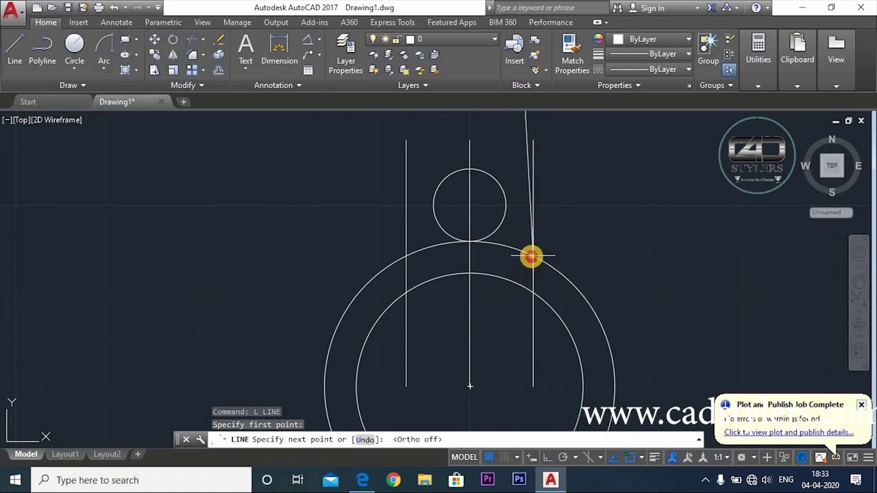
pyautogui.press('Escape')
pyautogui.moveTo(624, 282); pyautogui.dragTo(599, 350, button='middle')
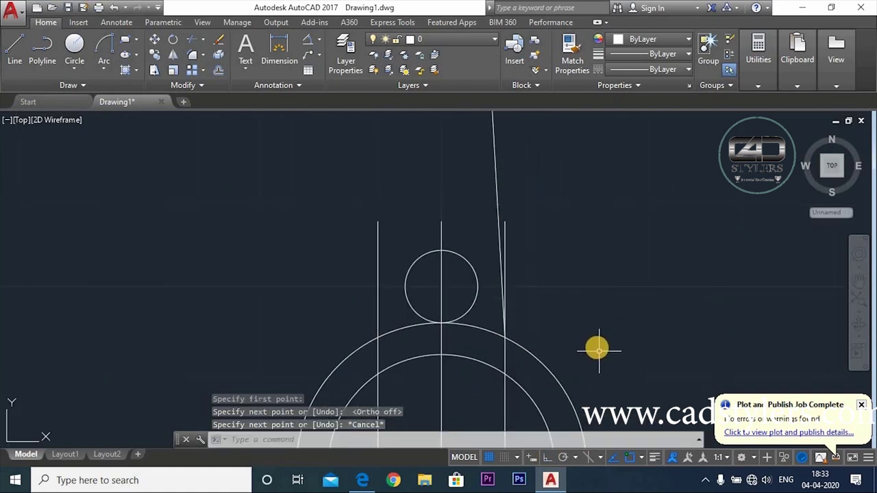
pyautogui.write('e')
pyautogui.press('Return')
pyautogui.click(503, 249)
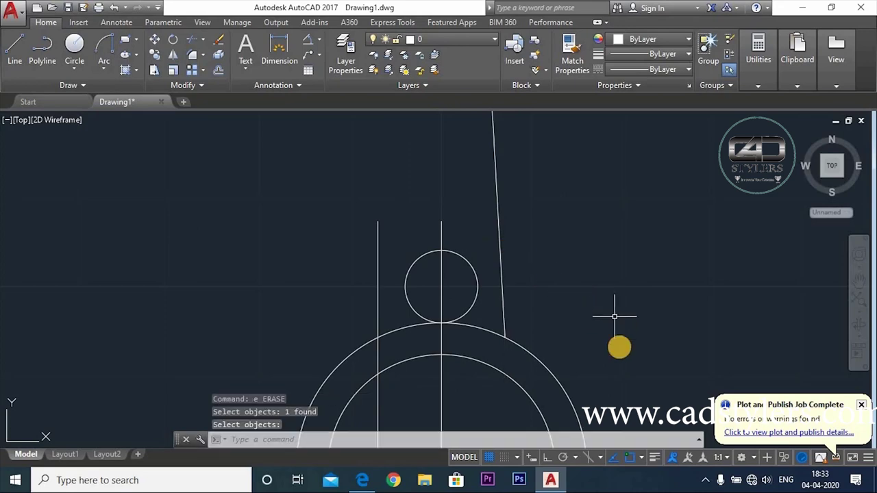
# Step: Begin a FILLET and choose to enter a new radius
pyautogui.write('f')
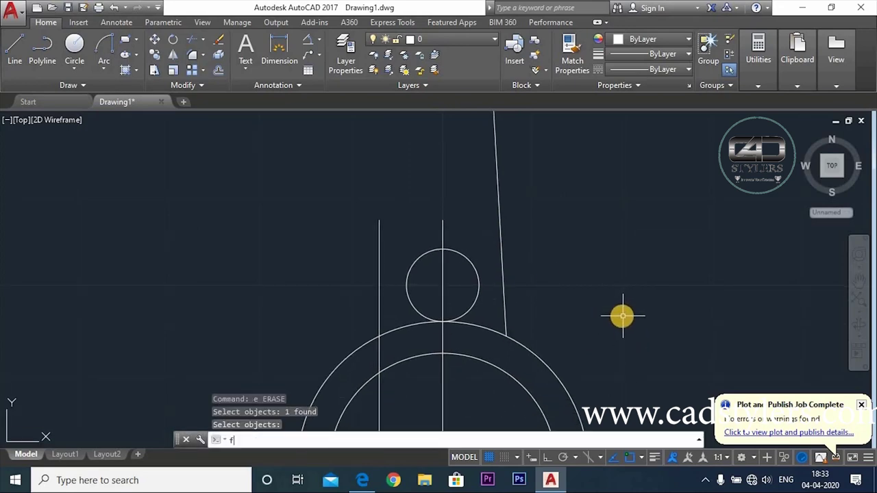
pyautogui.press('Return')
pyautogui.write('r')
pyautogui.press('Return')
pyautogui.click(363, 480)
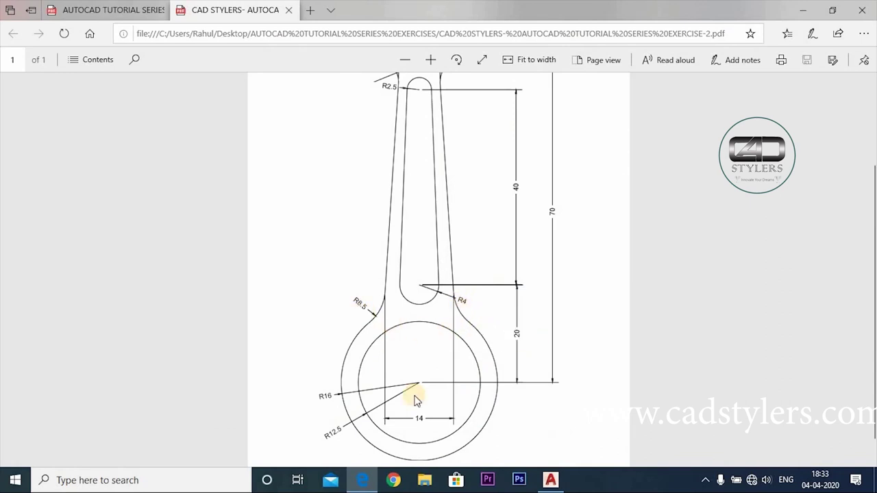
pyautogui.click(364, 480)
pyautogui.write('8.5')
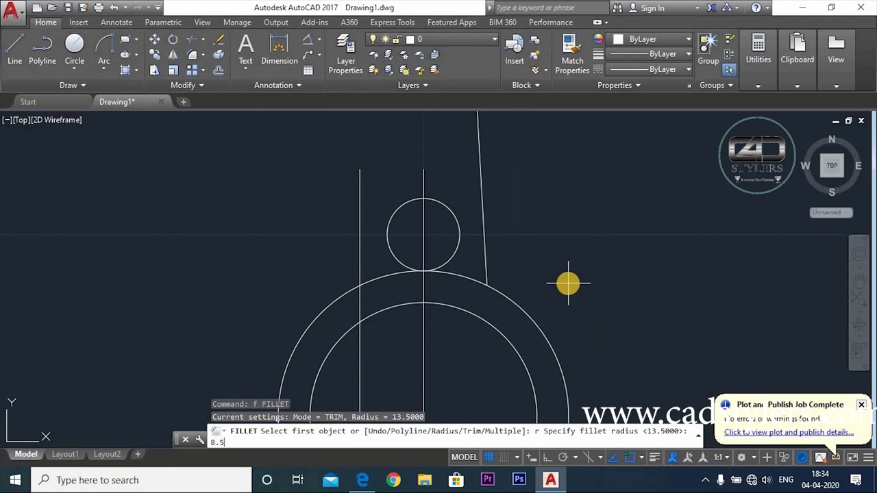
# Step: Fillet the slanted shank line into the outer circle with radius 8.5
pyautogui.press('Return')
pyautogui.click(489, 275)
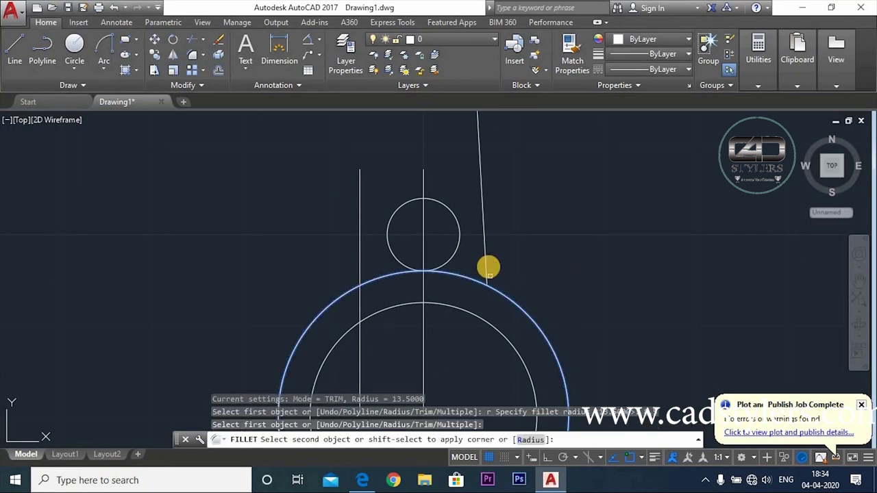
pyautogui.click(483, 259)
pyautogui.scroll(-3, 511, 263)
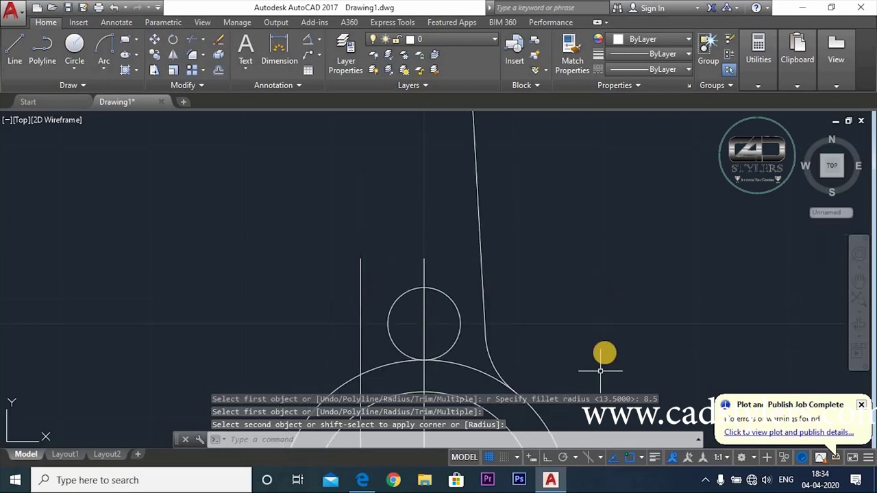
pyautogui.scroll(-3, 605, 352)
pyautogui.scroll(3, 600, 329)
pyautogui.scroll(2, 542, 298)
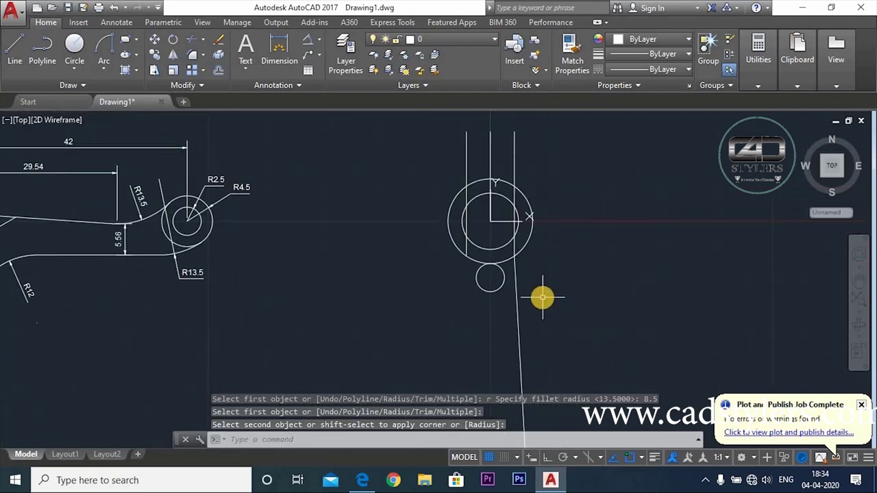
# Step: Set fillet radius 5 and round the tapered shank line into the upper eye circle
pyautogui.write('f')
pyautogui.press('Return')
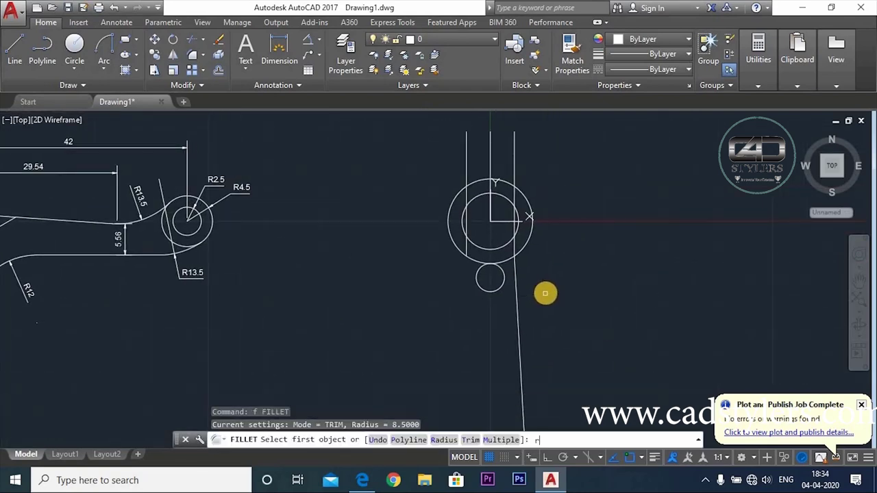
pyautogui.press('Return')
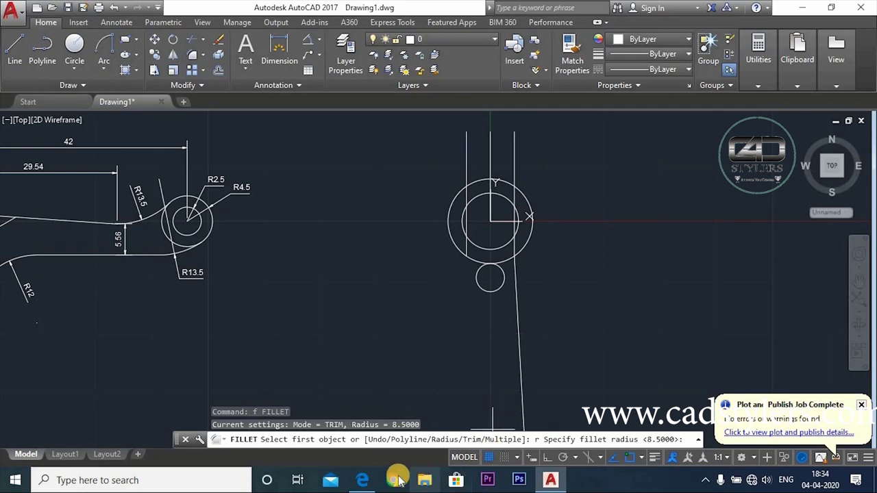
pyautogui.click(362, 480)
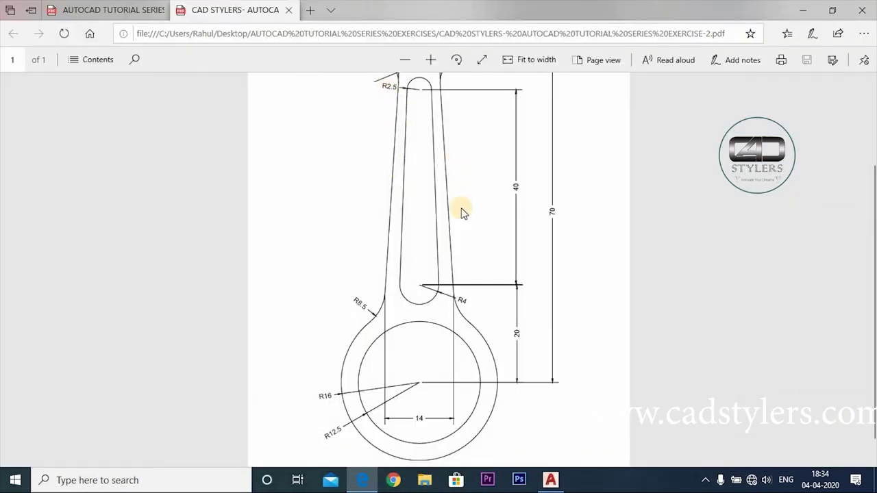
pyautogui.scroll(3, 411, 168)
pyautogui.click(366, 479)
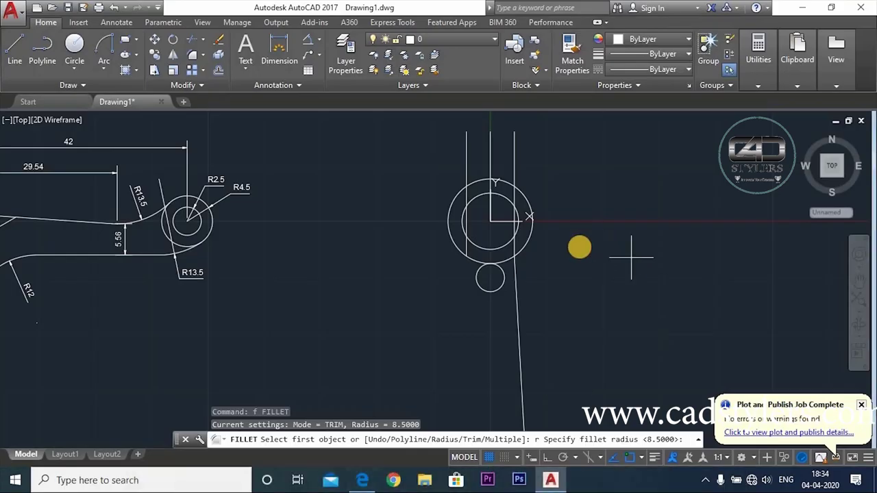
pyautogui.scroll(2, 546, 276)
pyautogui.write('5')
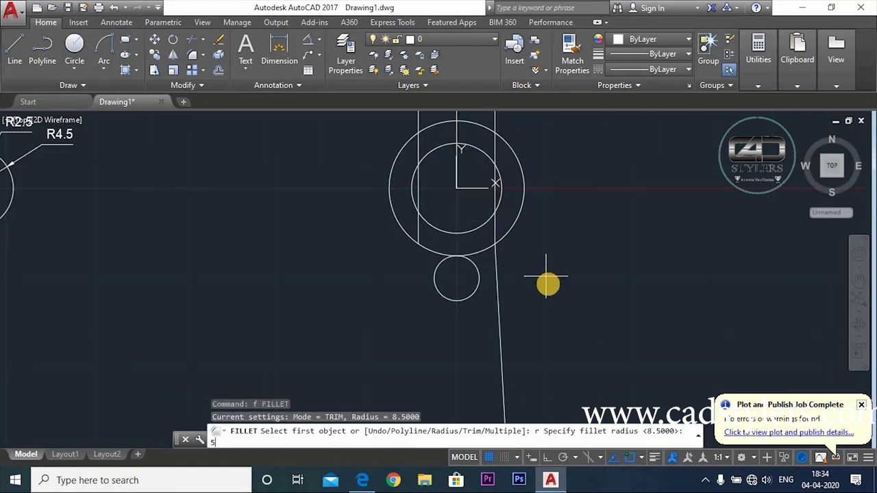
pyautogui.press('Return')
pyautogui.click(504, 267)
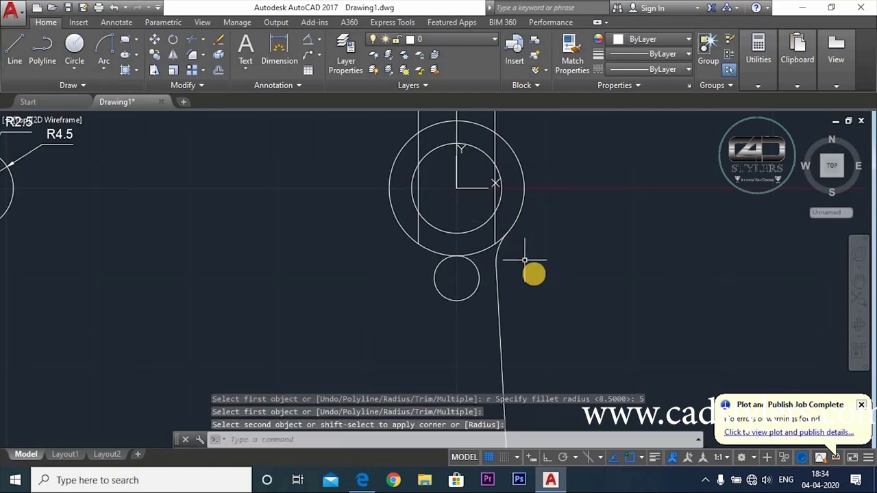
pyautogui.moveTo(554, 279)
pyautogui.mouseDown(button='middle')
pyautogui.moveTo(567, 344)
pyautogui.moveTo(502, 334)
pyautogui.mouseUp(button='middle')
pyautogui.scroll(1, 567, 344)
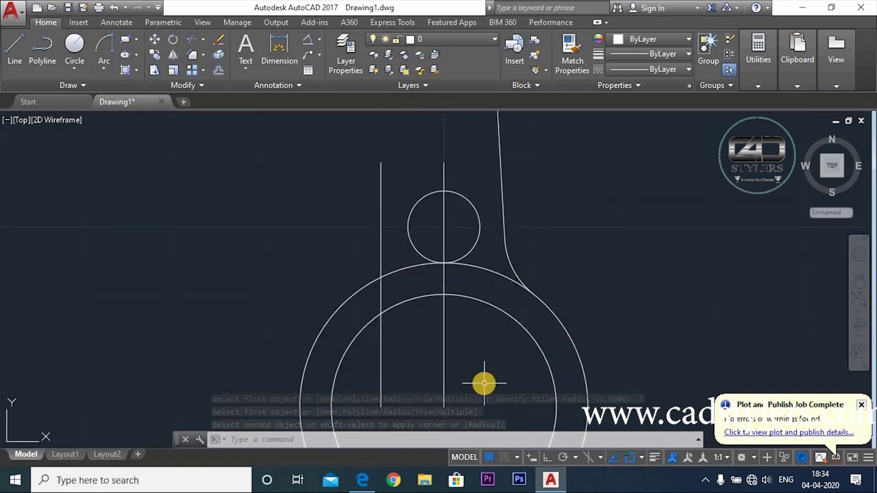
pyautogui.moveTo(609, 283); pyautogui.dragTo(607, 346, button='middle')
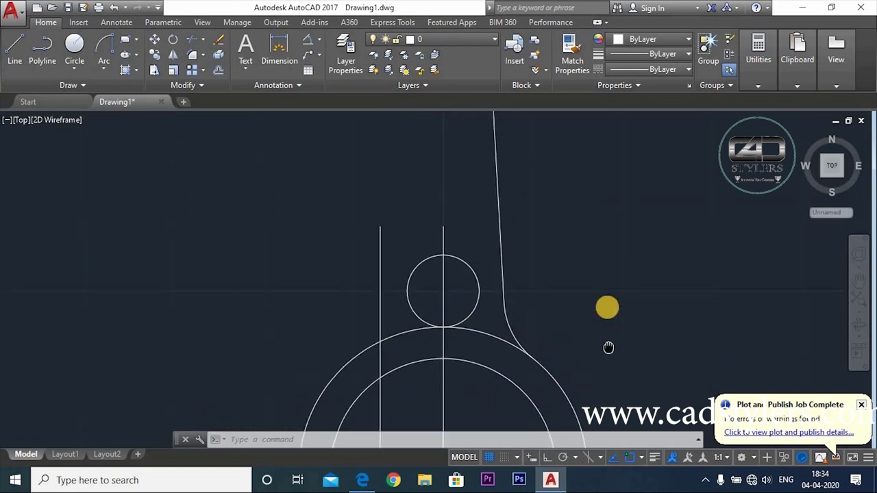
pyautogui.moveTo(575, 280)
pyautogui.mouseDown(button='middle')
pyautogui.moveTo(571, 351)
pyautogui.moveTo(588, 363)
pyautogui.mouseUp(button='middle')
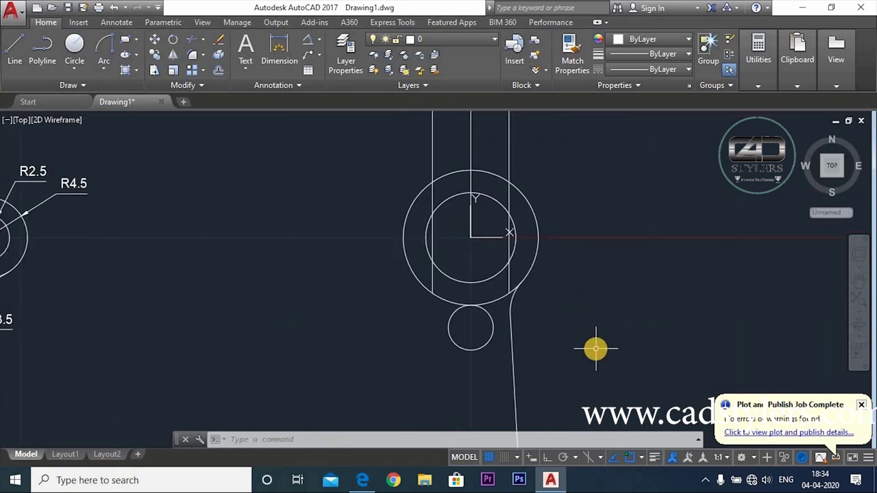
# Step: Erase the vertical guide lines around the connecting rod, leaving the eye circles and filleted shank side
pyautogui.write('e')
pyautogui.press('Return')
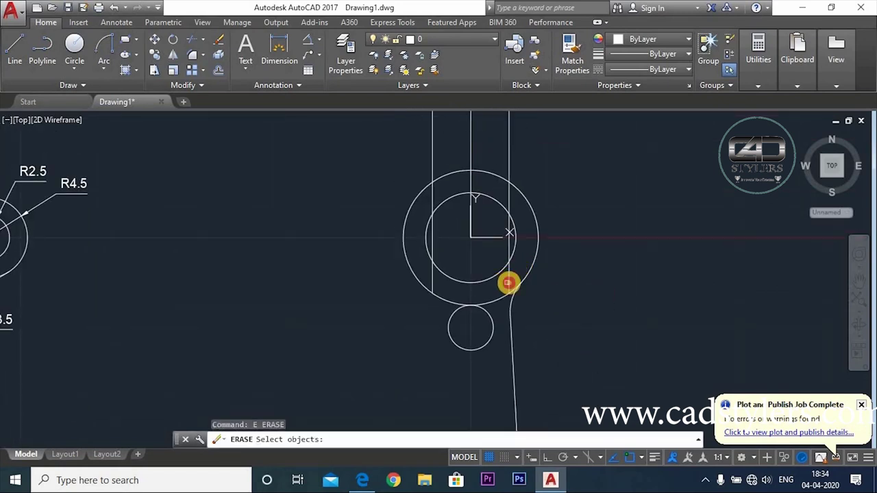
pyautogui.click(508, 282)
pyautogui.click(509, 281)
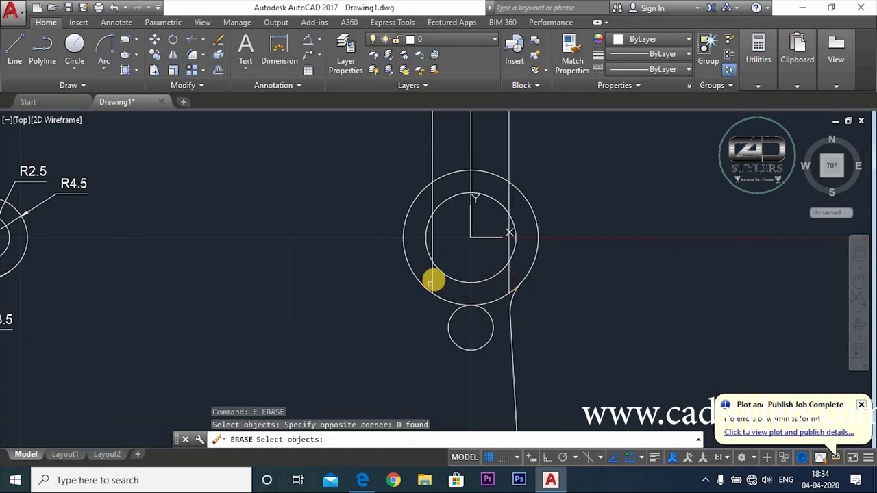
pyautogui.click(433, 279)
pyautogui.moveTo(536, 303)
pyautogui.mouseDown(button='middle')
pyautogui.moveTo(556, 239)
pyautogui.moveTo(541, 215)
pyautogui.mouseUp(button='middle')
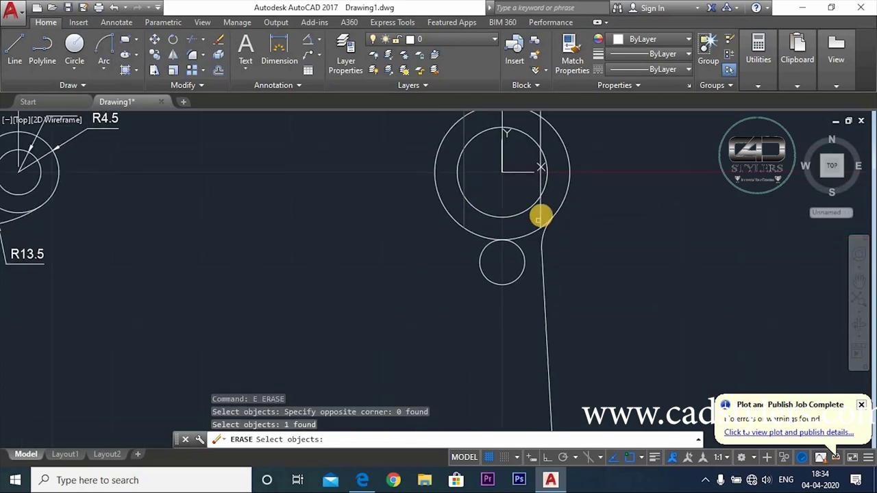
pyautogui.click(540, 215)
pyautogui.scroll(-5, 637, 255)
pyautogui.scroll(3, 562, 331)
pyautogui.click(562, 331)
pyautogui.scroll(-3, 525, 206)
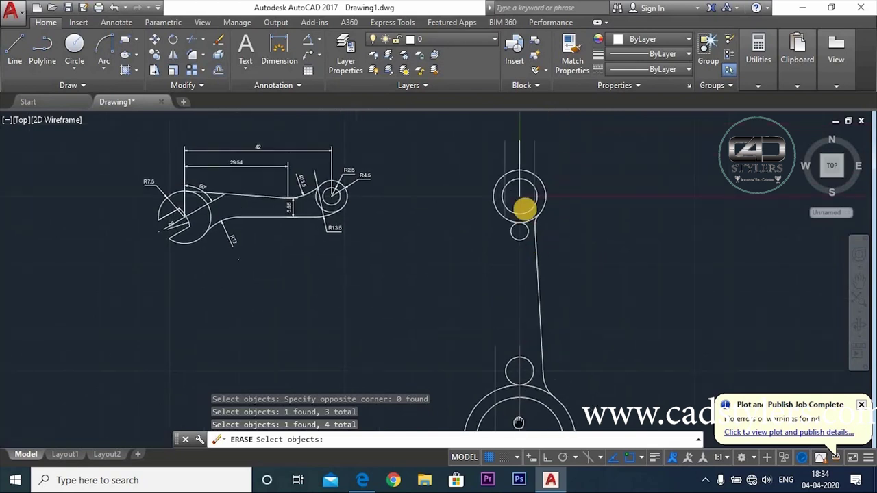
pyautogui.click(514, 187)
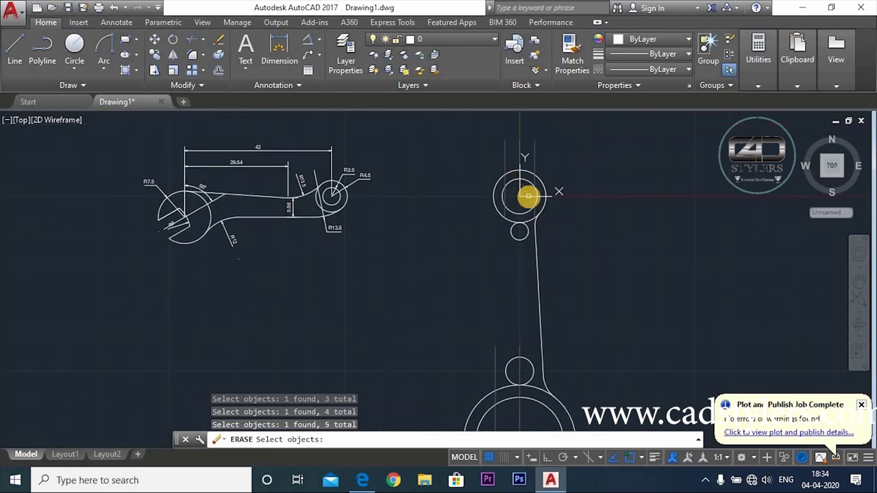
pyautogui.click(527, 194)
pyautogui.moveTo(607, 248); pyautogui.dragTo(633, 196, button='middle')
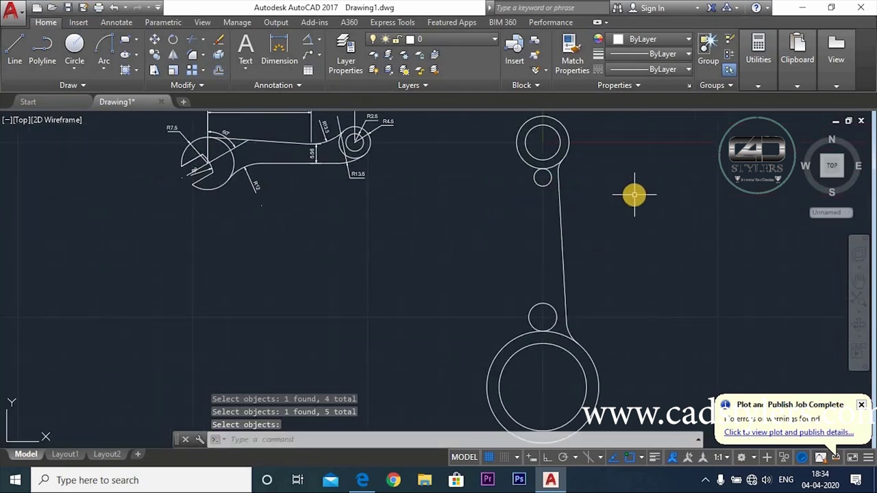
pyautogui.press('Escape')
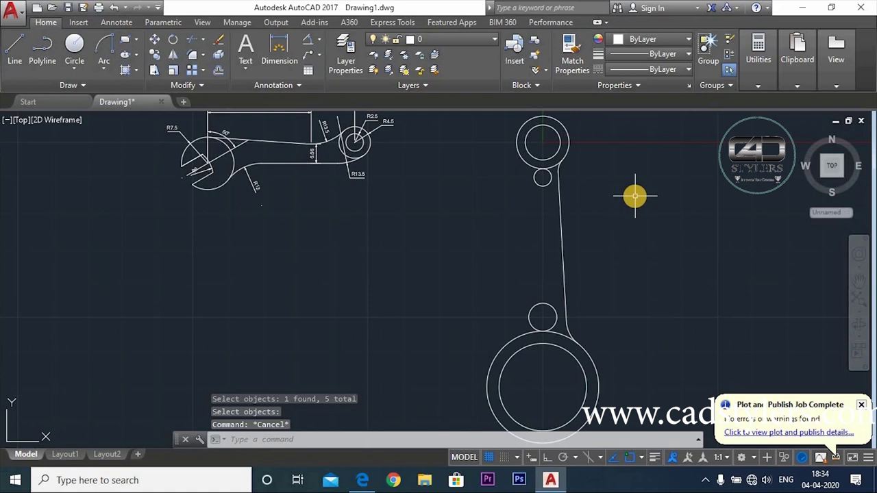
# Step: Join the slanted shank side line and both fillet arcs into one polyline
pyautogui.write('j')
pyautogui.press('Return')
pyautogui.click(565, 316)
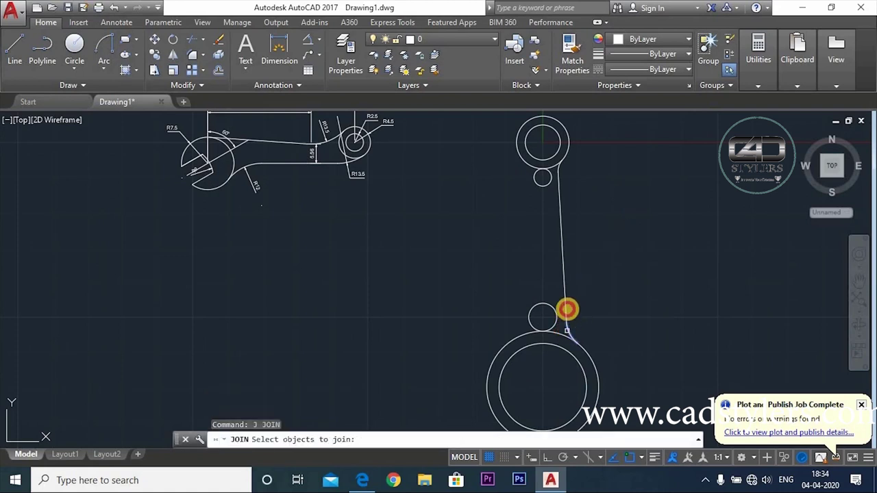
pyautogui.click(560, 200)
pyautogui.scroll(3, 561, 175)
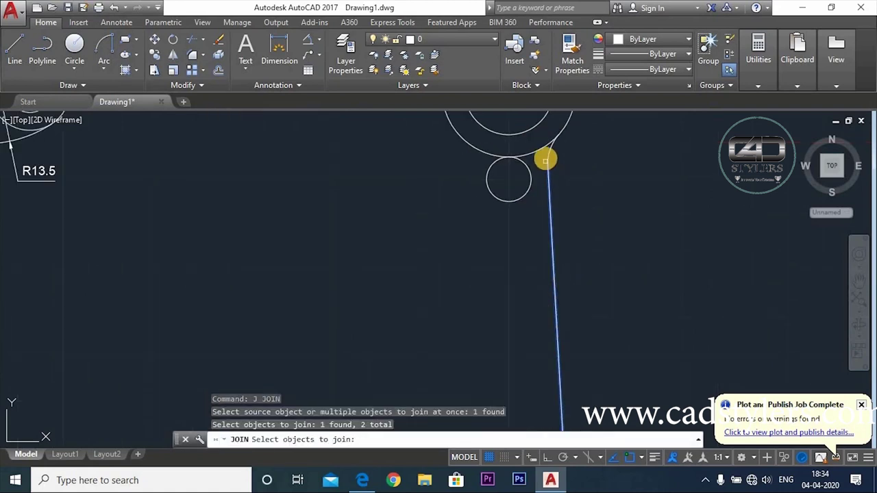
pyautogui.click(547, 156)
pyautogui.press('Return')
pyautogui.scroll(-2, 668, 229)
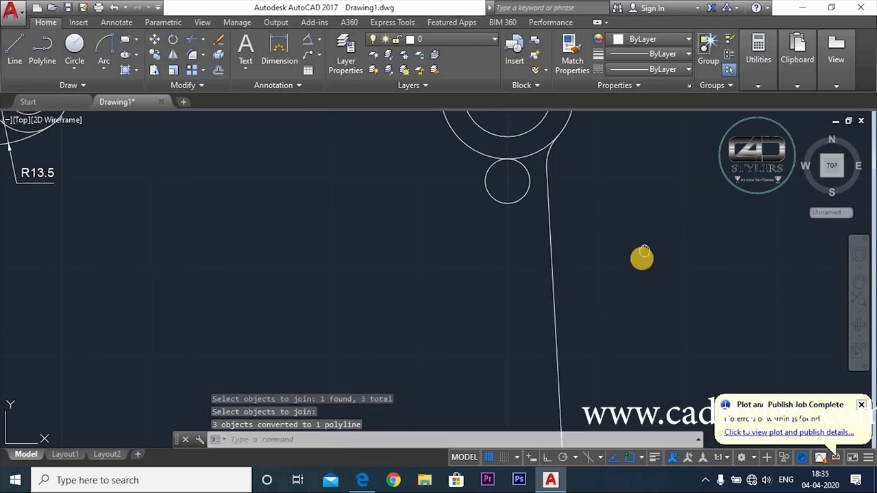
pyautogui.scroll(-4, 642, 257)
pyautogui.click(618, 278)
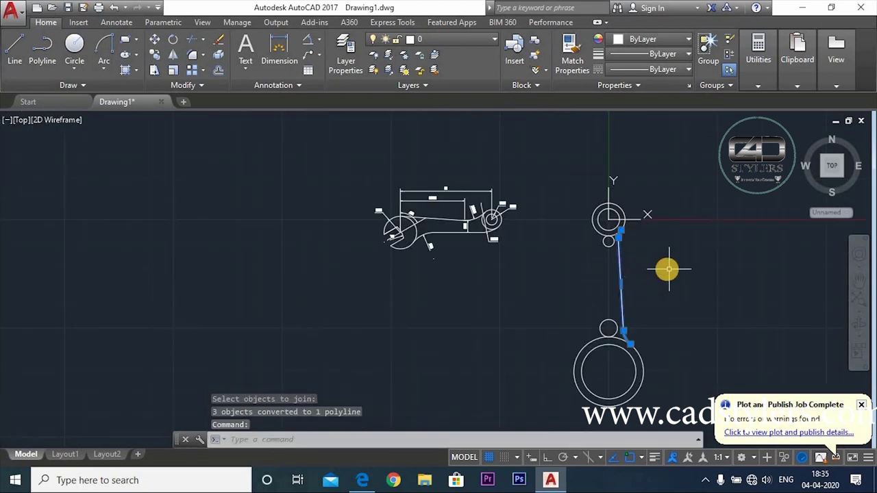
pyautogui.press('Escape')
# Step: Mirror the shank polyline across the axis 0,0 to 0,10, keeping the source, then view the exercise PDF
pyautogui.write('mi')
pyautogui.press('Return')
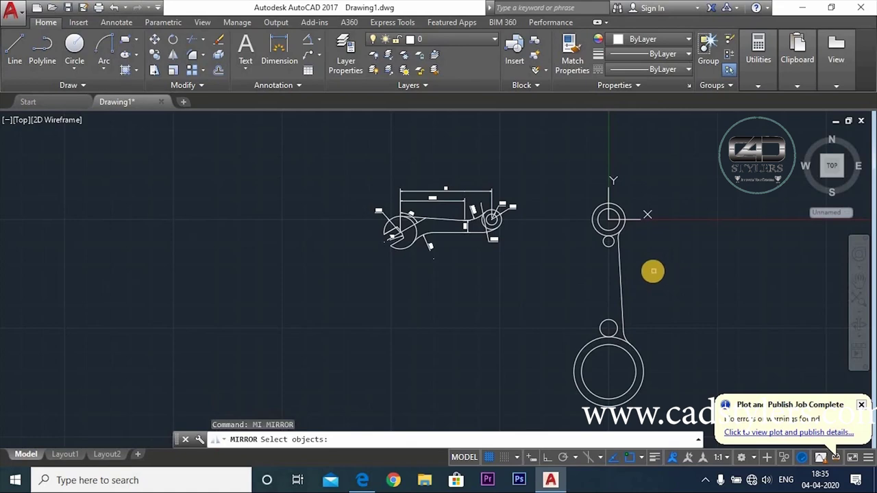
pyautogui.moveTo(653, 272); pyautogui.dragTo(590, 286)
pyautogui.press('Return')
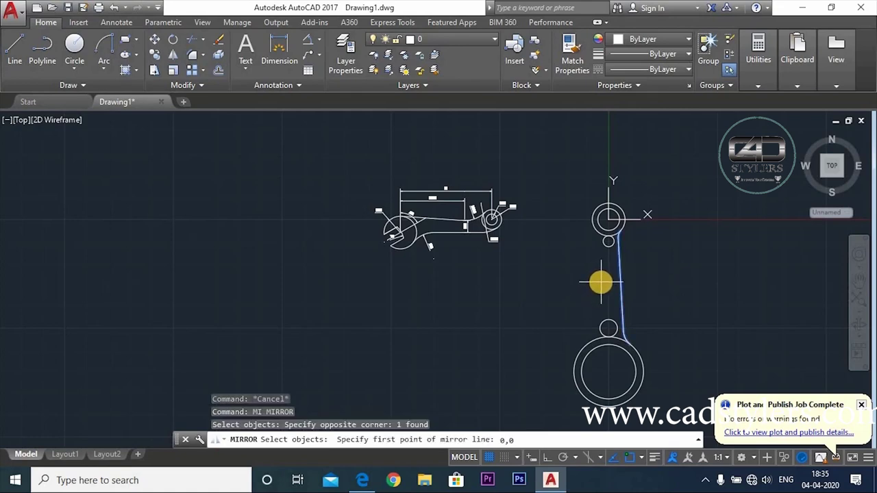
pyautogui.press('Return')
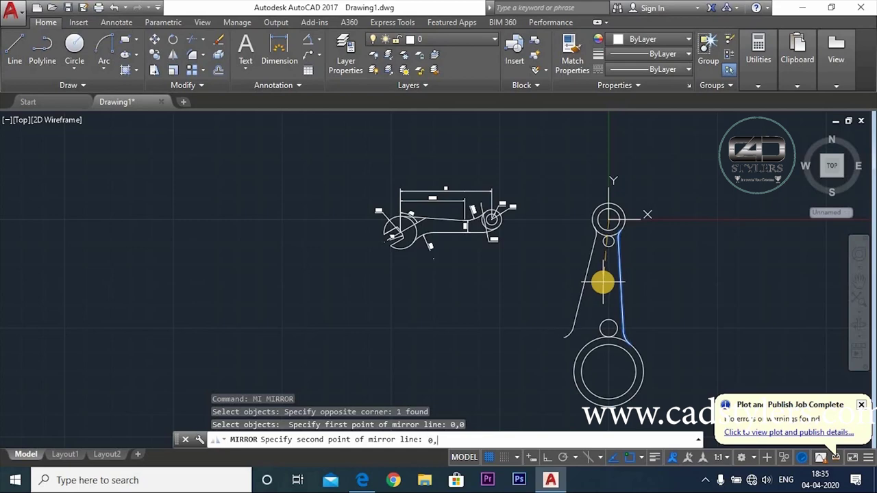
pyautogui.write('10')
pyautogui.press('Return')
pyautogui.press('Return')
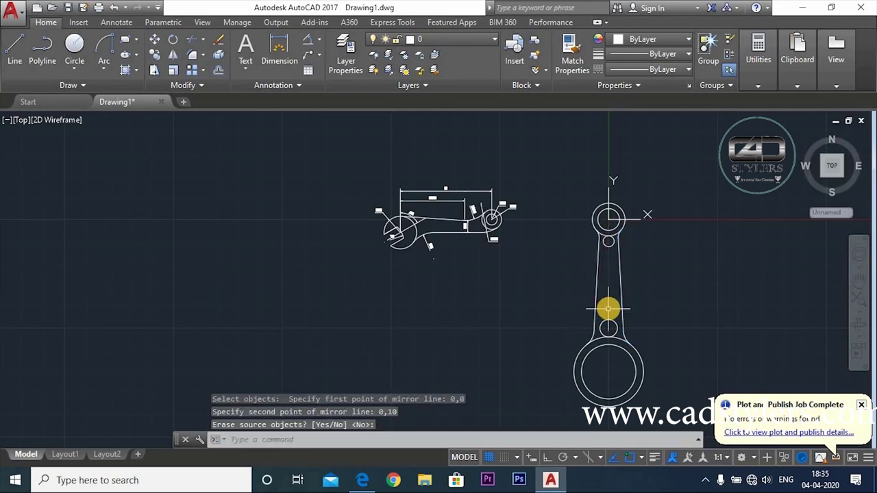
pyautogui.scroll(3, 607, 285)
pyautogui.moveTo(622, 299); pyautogui.dragTo(607, 315, button='middle')
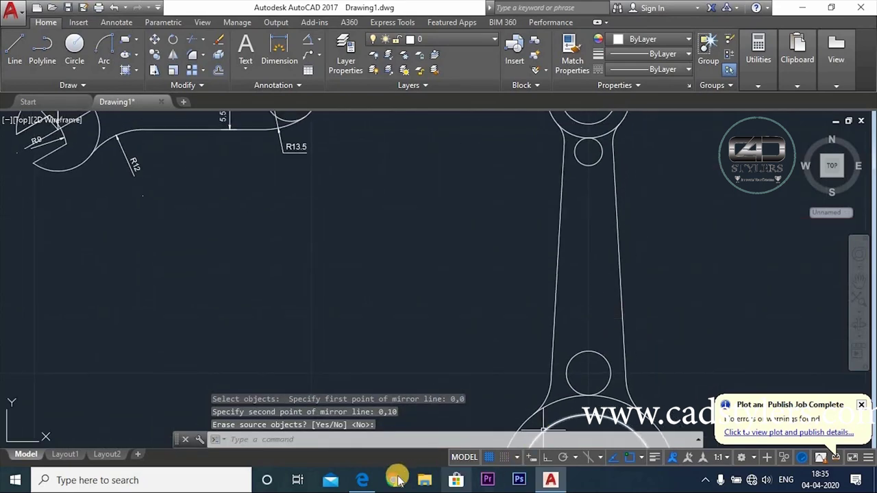
pyautogui.click(362, 480)
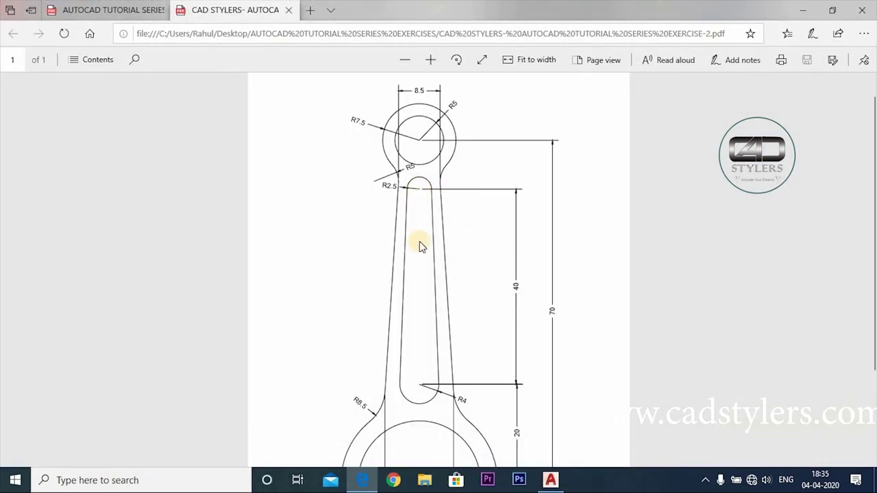
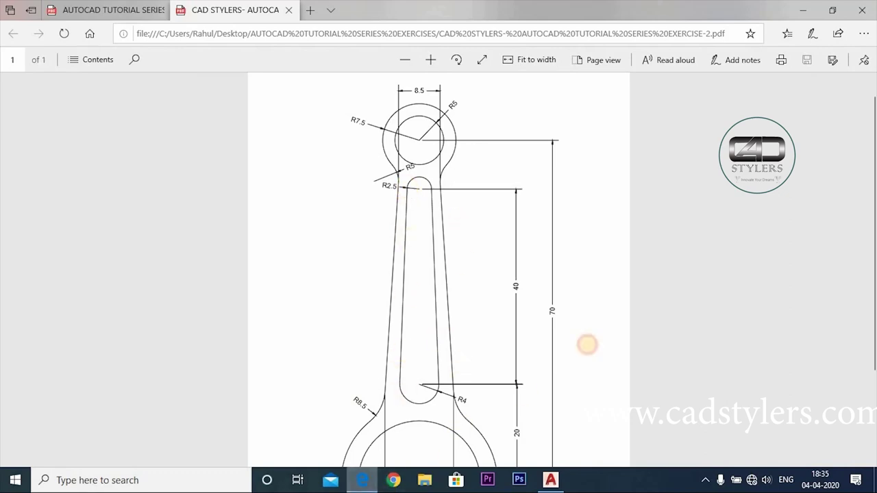
# Step: Switch from the reference PDF back to the AutoCAD drawing and restart the LINE command
pyautogui.hotkey('alt', 'Tab')
pyautogui.press('Return')
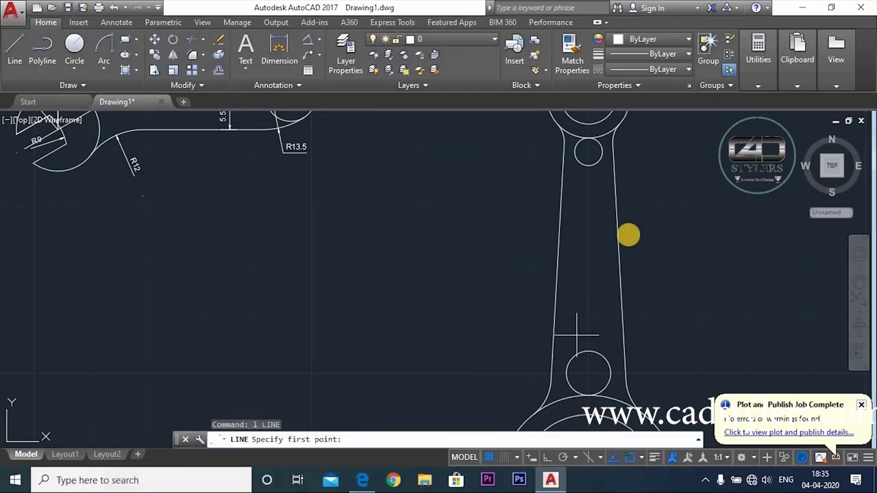
# Step: Draw the slot's straight side tangent from the upper small circle to the lower one
pyautogui.moveTo(597, 176); pyautogui.dragTo(539, 211, button='middle')
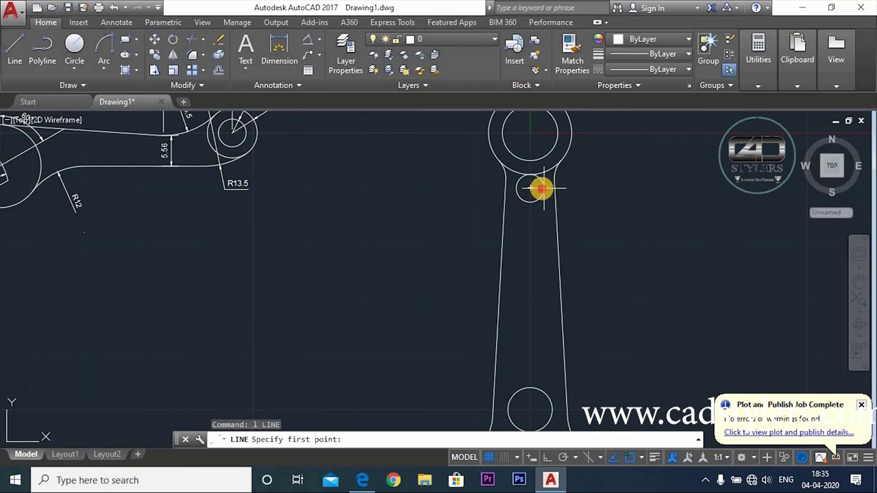
pyautogui.click(541, 189)
pyautogui.moveTo(556, 403); pyautogui.dragTo(572, 307, button='middle')
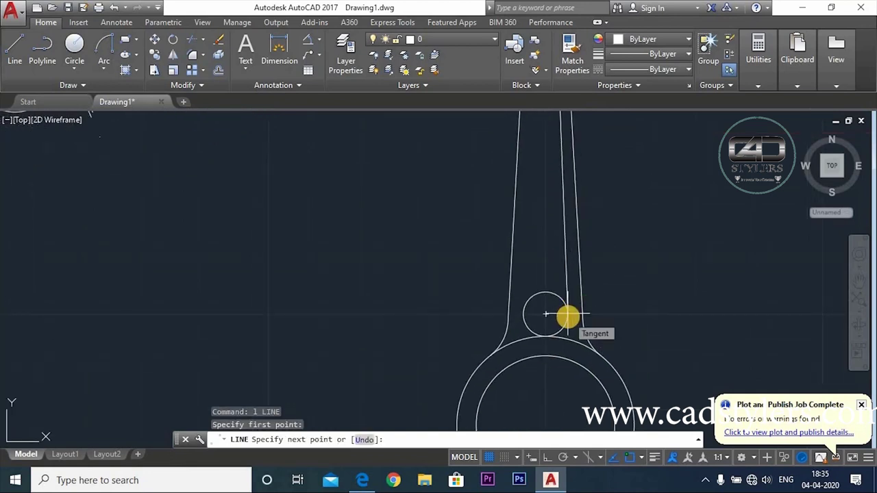
pyautogui.click(567, 316)
pyautogui.rightClick(612, 319)
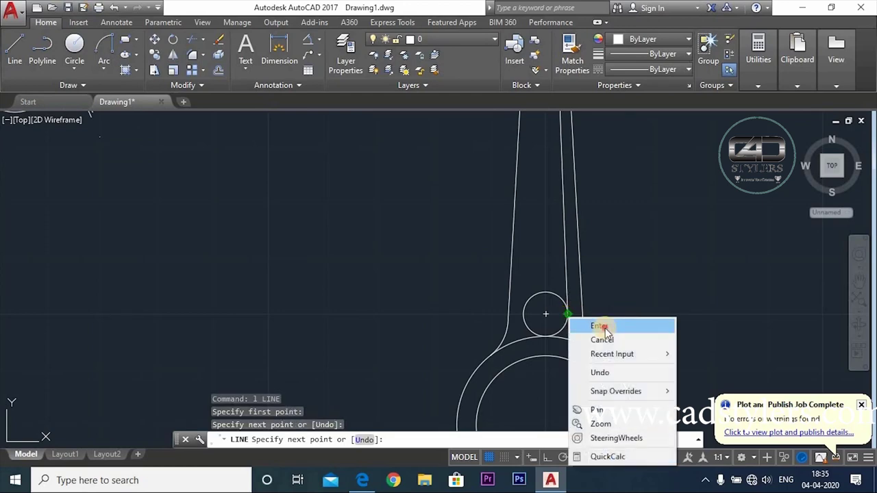
pyautogui.click(597, 327)
pyautogui.press('Return')
pyautogui.moveTo(665, 323); pyautogui.dragTo(644, 205, button='middle')
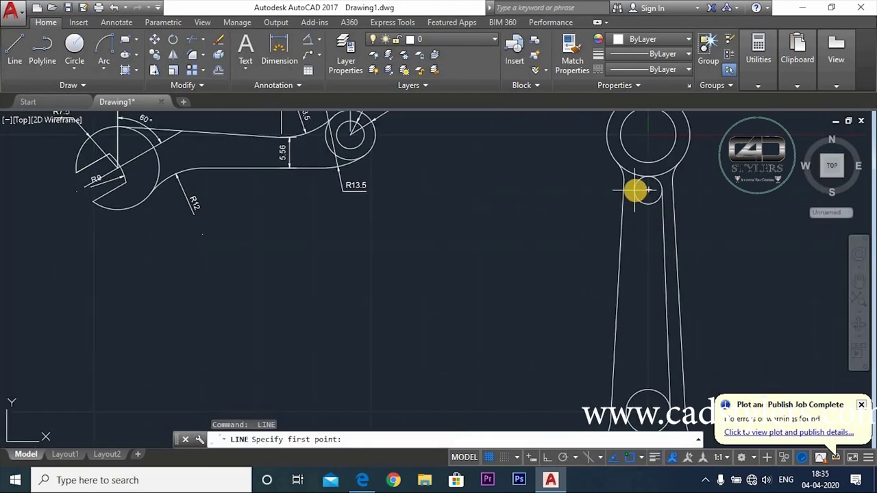
pyautogui.click(645, 218)
pyautogui.moveTo(745, 371); pyautogui.dragTo(754, 231, button='middle')
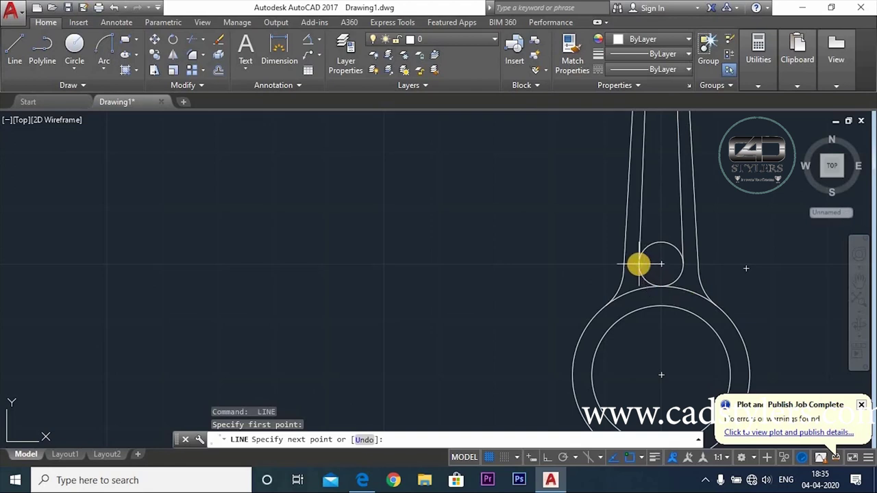
pyautogui.press('Escape')
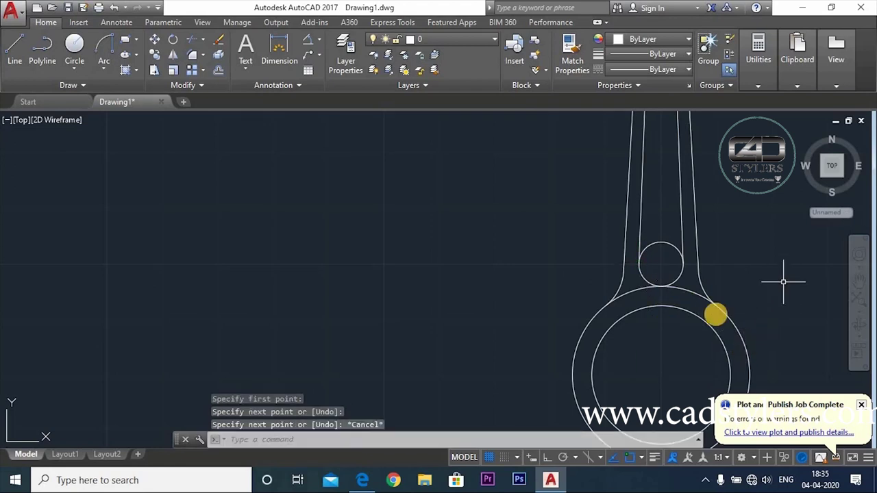
pyautogui.moveTo(774, 278); pyautogui.dragTo(692, 318, button='middle')
# Step: Trim the top small circle's inner half into the slot's rounded end, then check the reference PDF
pyautogui.write('tr')
pyautogui.press('Return')
pyautogui.press('Return')
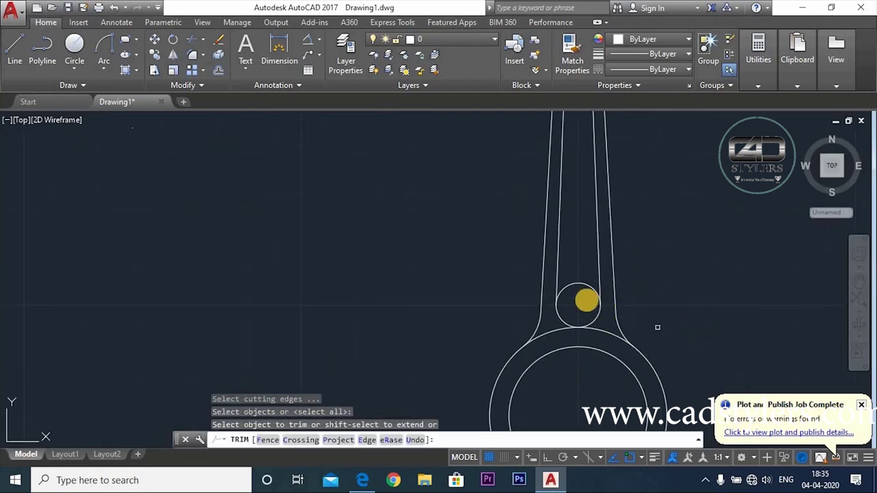
pyautogui.click(579, 296)
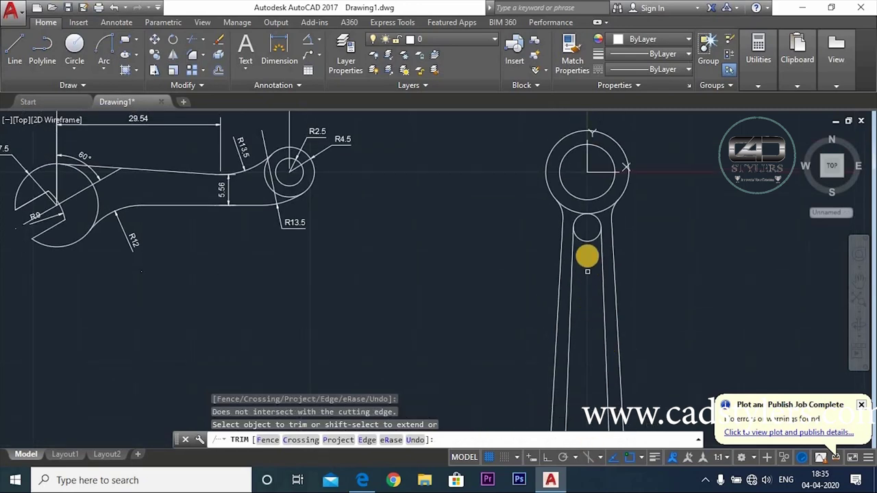
pyautogui.click(585, 228)
pyautogui.moveTo(606, 247); pyautogui.dragTo(628, 190, button='middle')
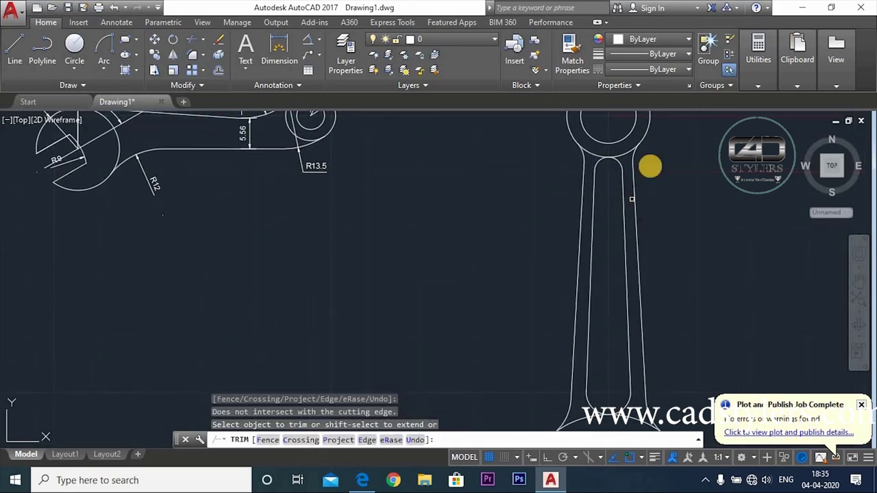
pyautogui.click(362, 480)
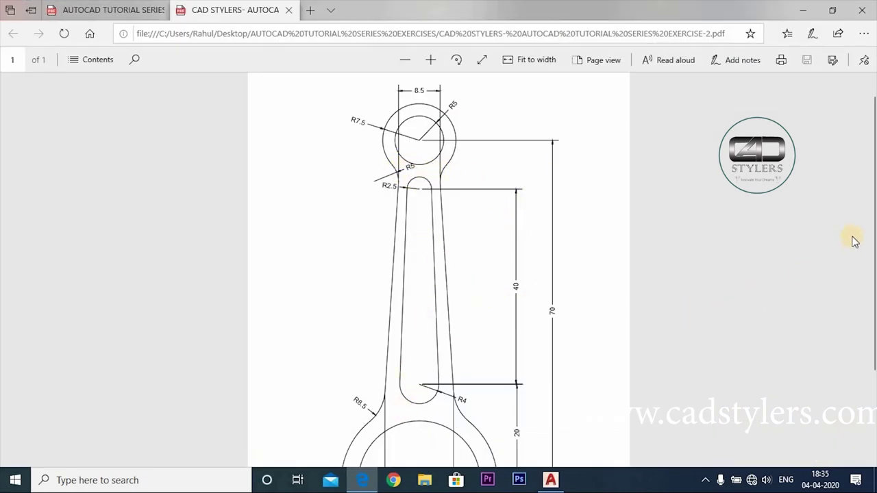
pyautogui.scroll(-3, 874, 223)
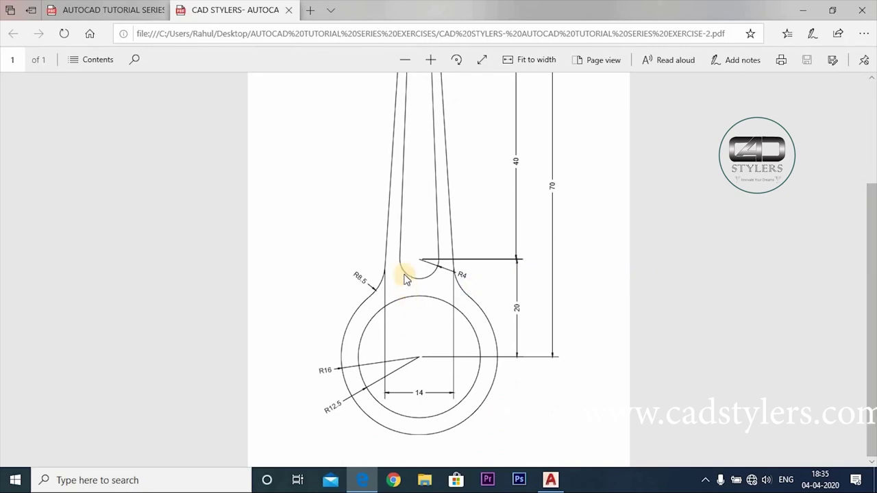
# Step: Trim the leftover arcs at the slot and the neck-to-big-end junctions
pyautogui.click(550, 480)
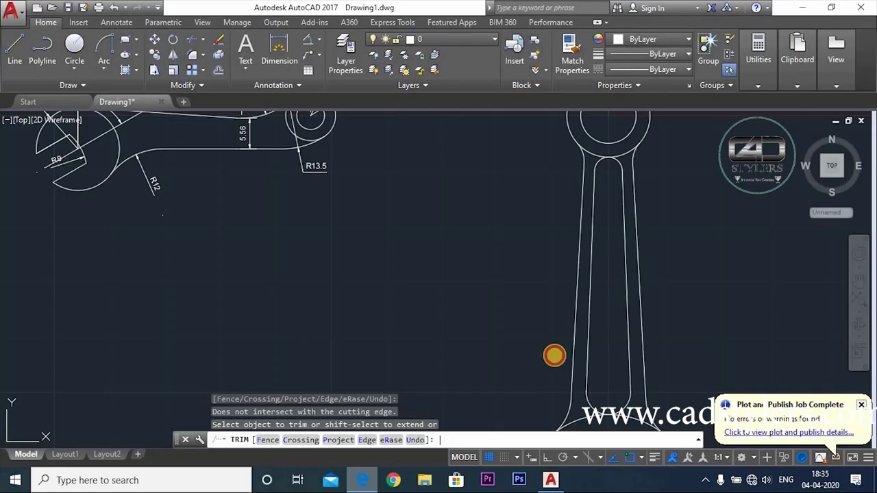
pyautogui.scroll(-2, 589, 240)
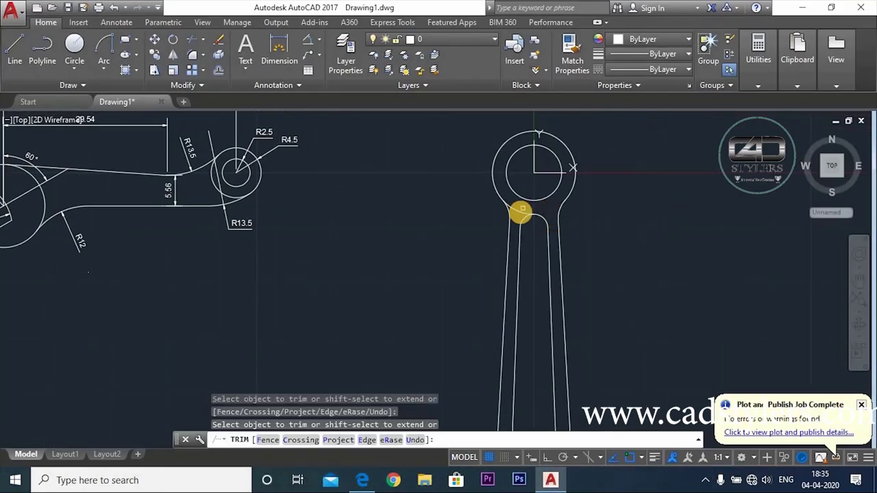
pyautogui.scroll(-3, 686, 220)
pyautogui.scroll(-3, 663, 291)
pyautogui.click(663, 291)
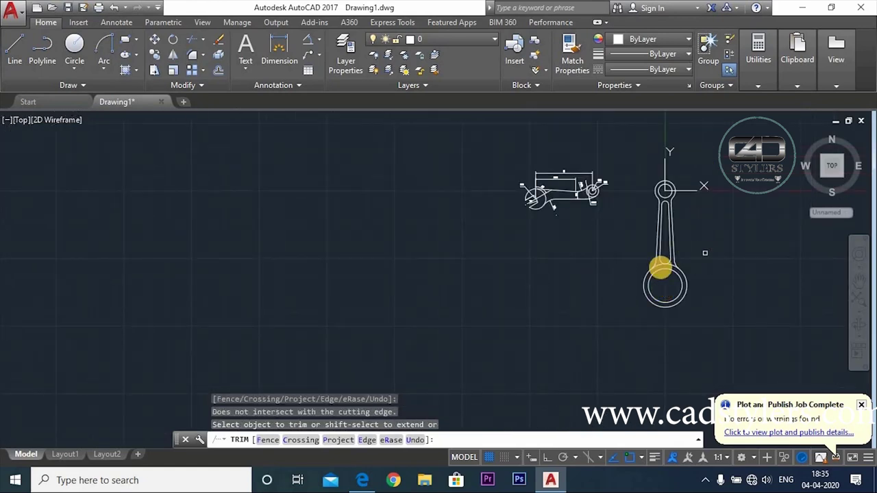
pyautogui.scroll(3, 659, 264)
pyautogui.click(596, 280)
pyautogui.click(581, 281)
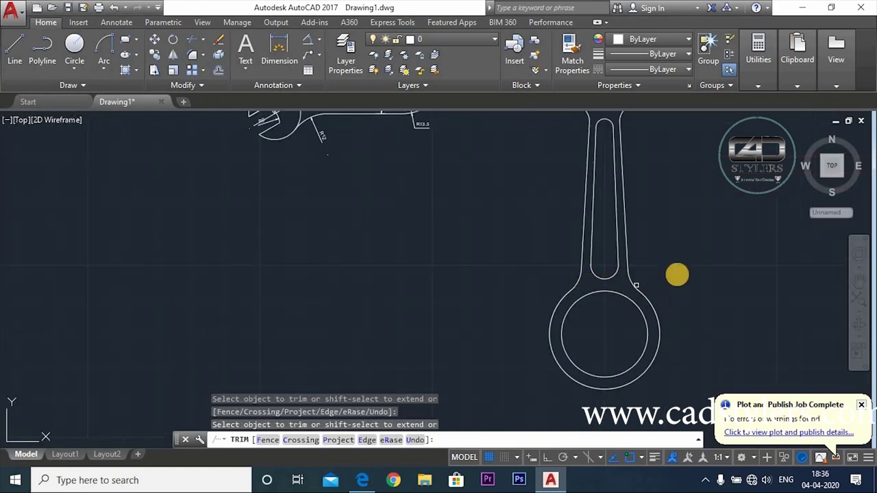
# Step: End trimming and frame the finished connecting-rod outline in view
pyautogui.moveTo(683, 271); pyautogui.dragTo(644, 284, button='middle')
pyautogui.press('Escape')
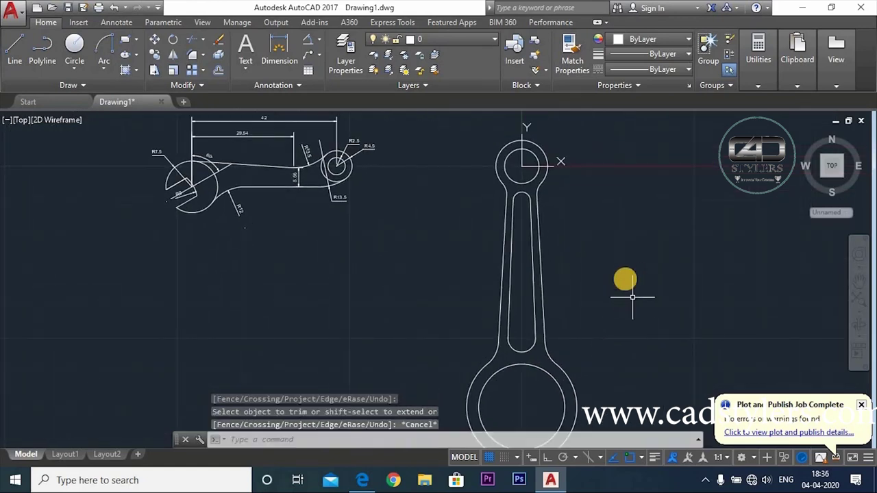
pyautogui.scroll(1, 610, 233)
pyautogui.scroll(-3, 613, 240)
pyautogui.moveTo(617, 245)
pyautogui.mouseDown(button='middle')
pyautogui.moveTo(581, 231)
pyautogui.moveTo(547, 273)
pyautogui.mouseUp(button='middle')
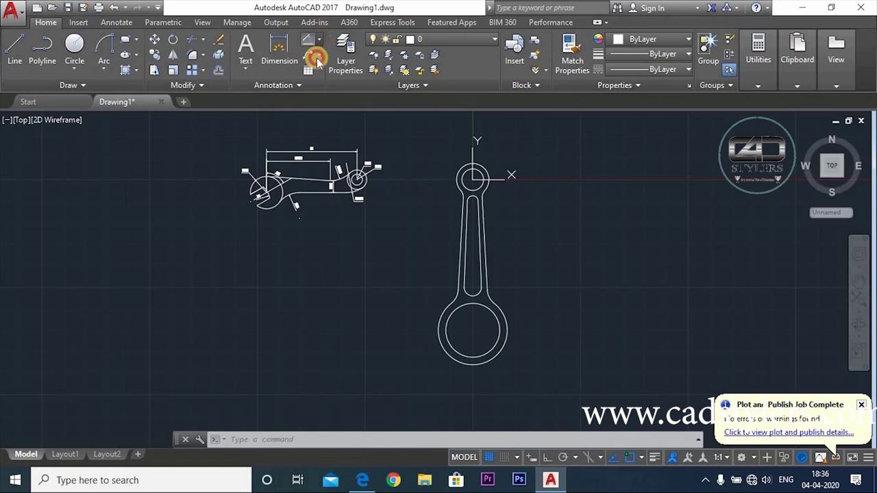
# Step: Add a vertical 70 linear dimension between the top circle and big-end centres, then check the PDF
pyautogui.click(317, 60)
pyautogui.click(316, 59)
pyautogui.moveTo(516, 258); pyautogui.dragTo(519, 285, button='middle')
pyautogui.click(476, 206)
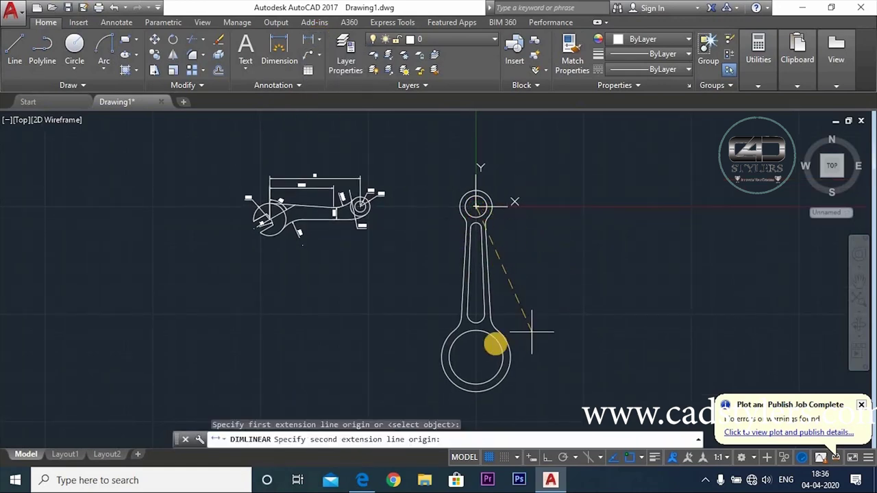
pyautogui.click(475, 356)
pyautogui.click(532, 311)
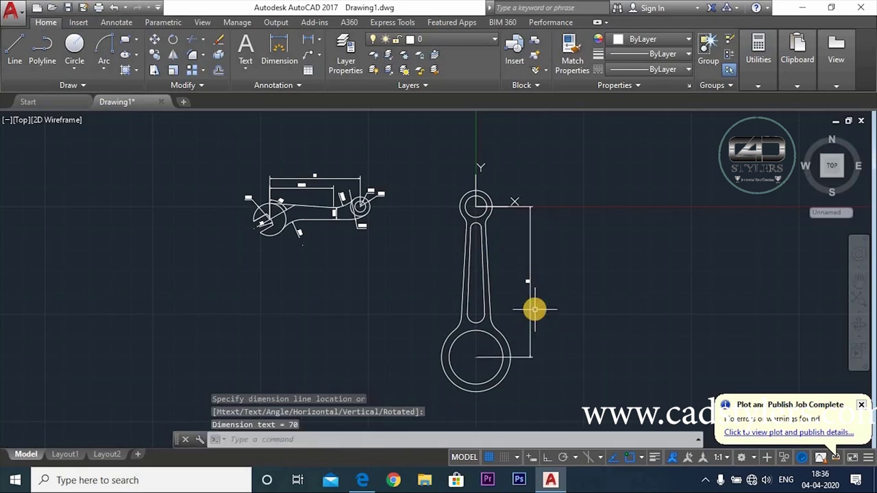
pyautogui.scroll(4, 532, 308)
pyautogui.moveTo(532, 307); pyautogui.dragTo(589, 241, button='middle')
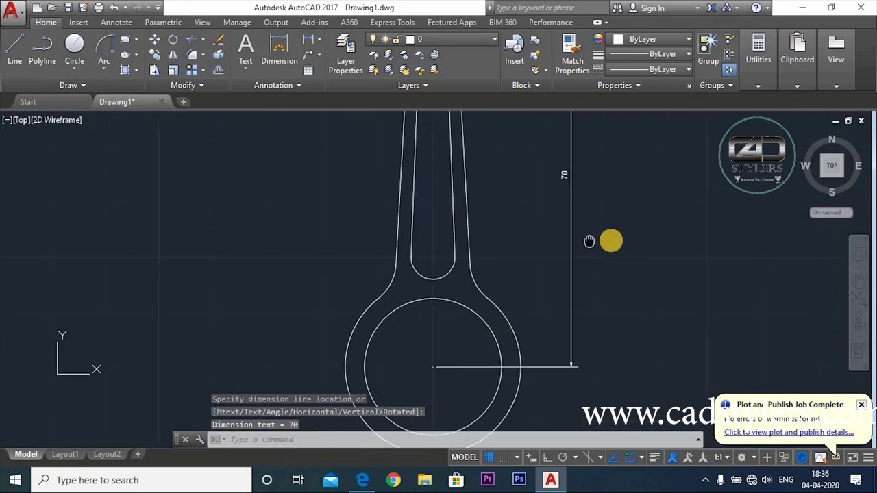
pyautogui.click(362, 479)
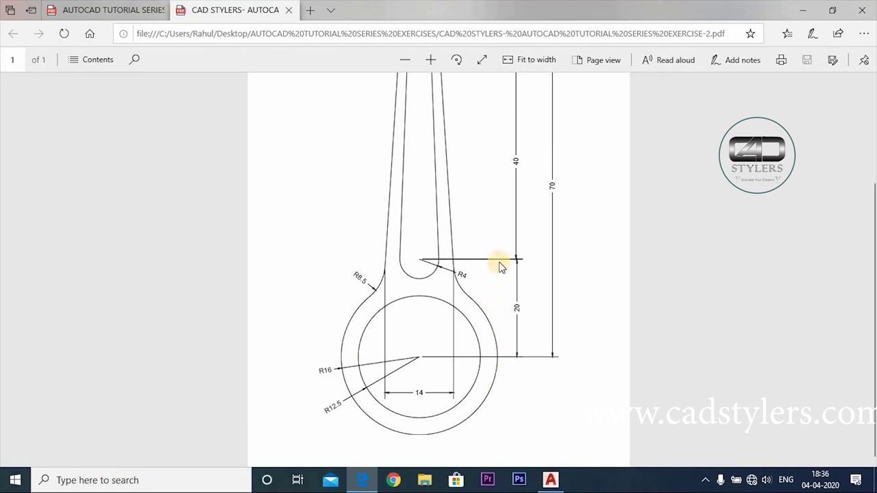
pyautogui.scroll(3, 695, 206)
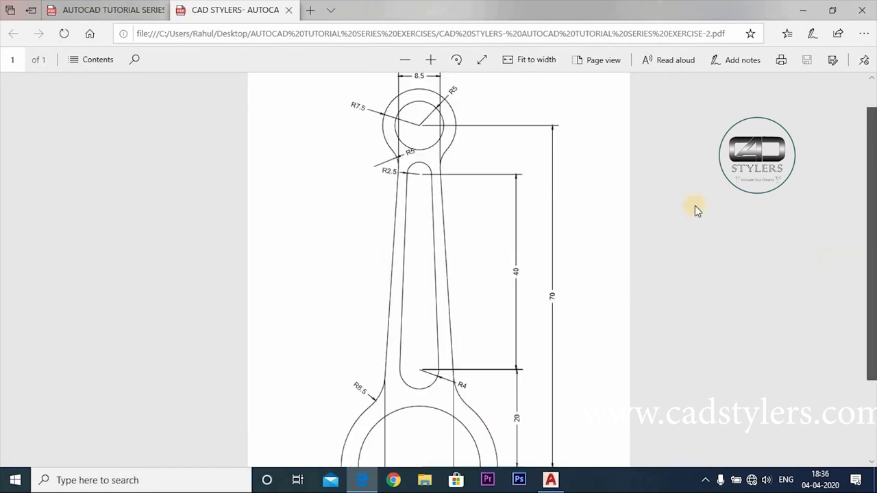
# Step: Add a vertical 20 dimension from the big circle's centre to the slot's bottom
pyautogui.click(368, 483)
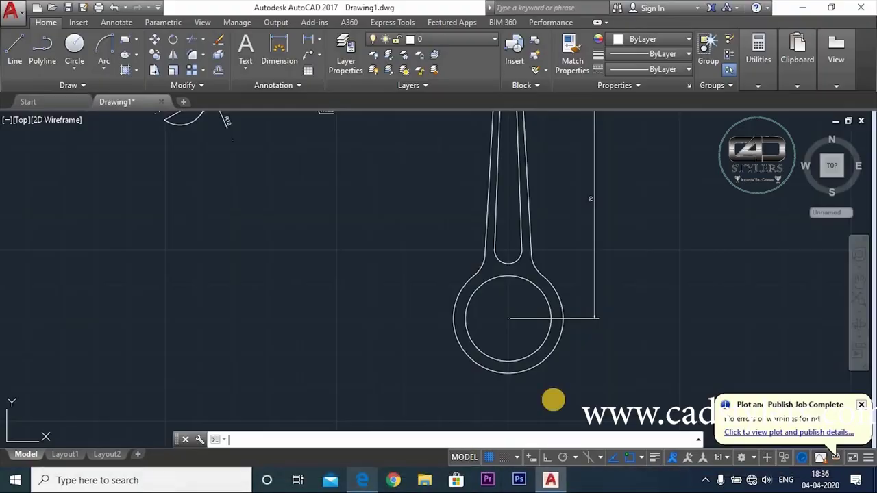
pyautogui.moveTo(626, 338); pyautogui.dragTo(566, 411, button='middle')
pyautogui.click(308, 39)
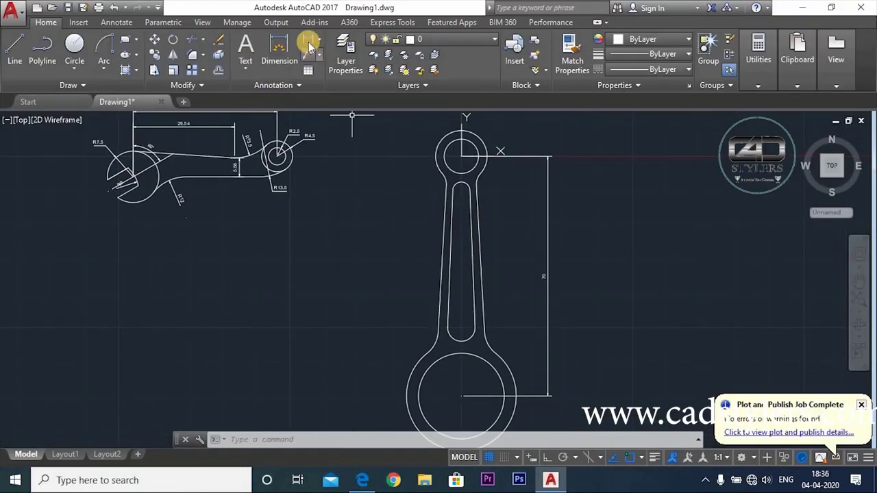
pyautogui.click(461, 407)
pyautogui.click(461, 396)
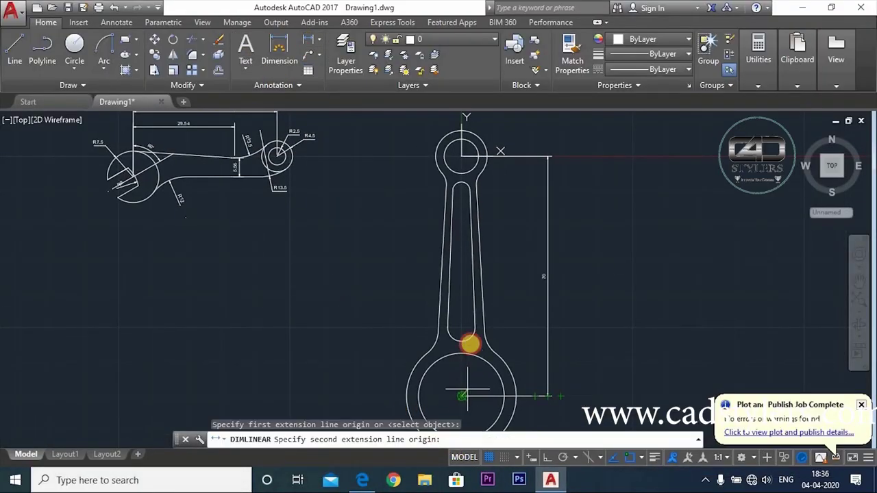
pyautogui.click(460, 329)
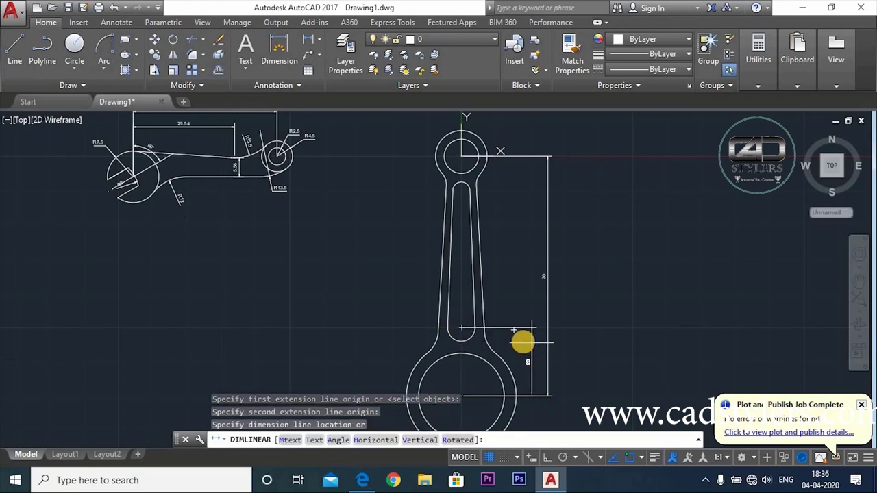
pyautogui.click(525, 362)
pyautogui.scroll(4, 524, 363)
pyautogui.scroll(-2, 535, 329)
pyautogui.scroll(-2, 548, 290)
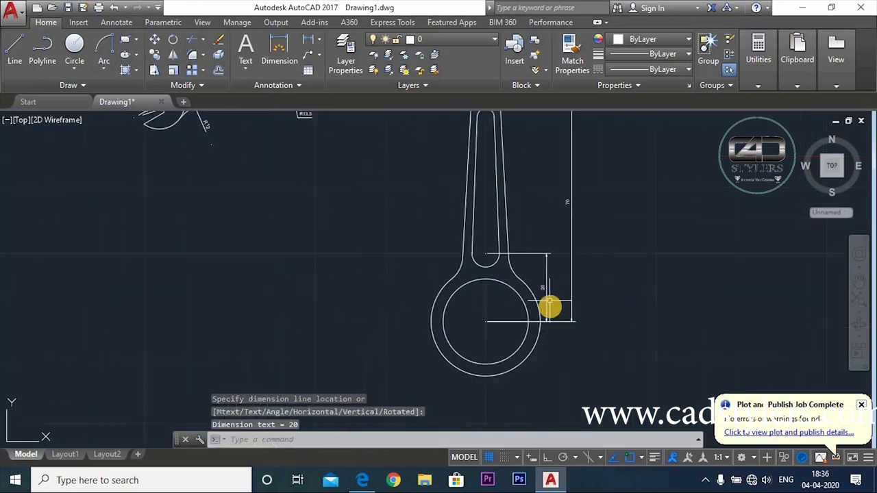
# Step: Add a vertical 40 dimension along the slot from bottom to top, then compare with the PDF
pyautogui.press('Return')
pyautogui.click(485, 255)
pyautogui.scroll(-2, 525, 280)
pyautogui.scroll(2, 499, 290)
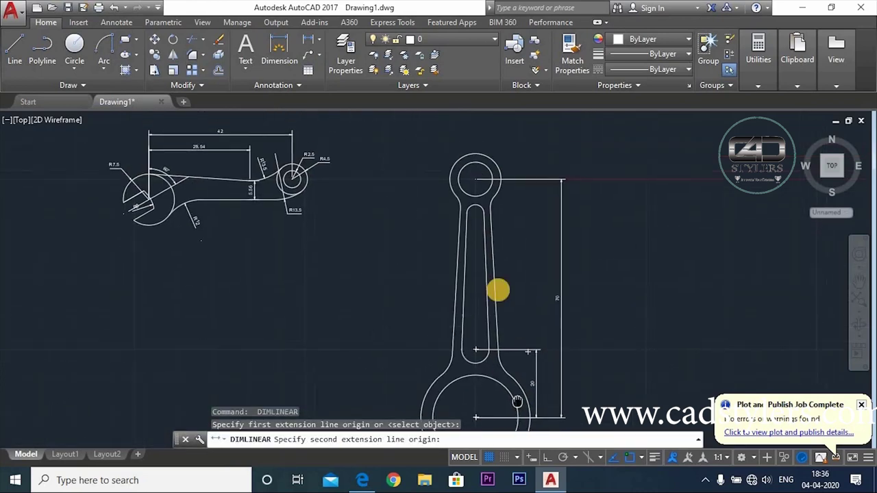
pyautogui.click(478, 217)
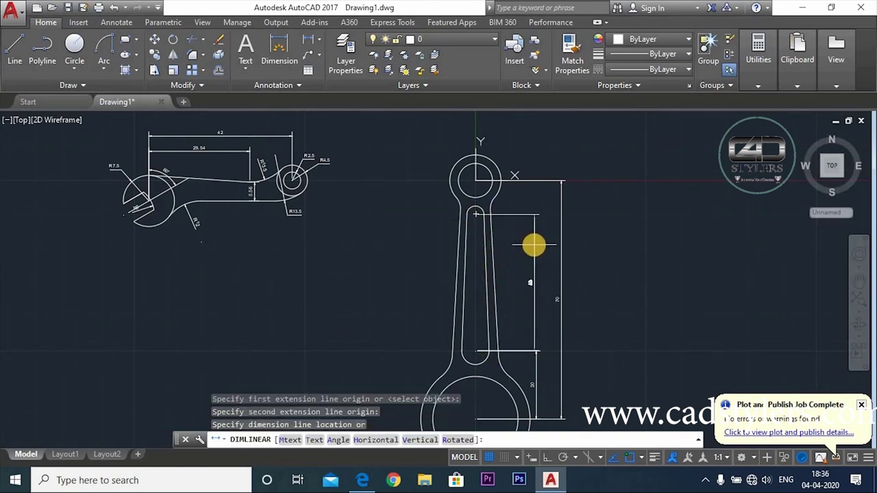
pyautogui.click(532, 255)
pyautogui.scroll(3, 536, 288)
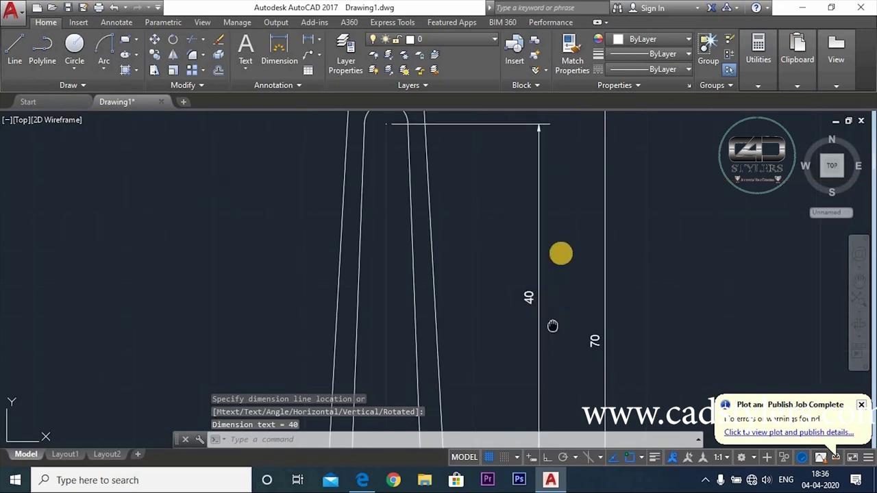
pyautogui.scroll(-3, 559, 253)
pyautogui.moveTo(570, 280); pyautogui.dragTo(575, 304, button='middle')
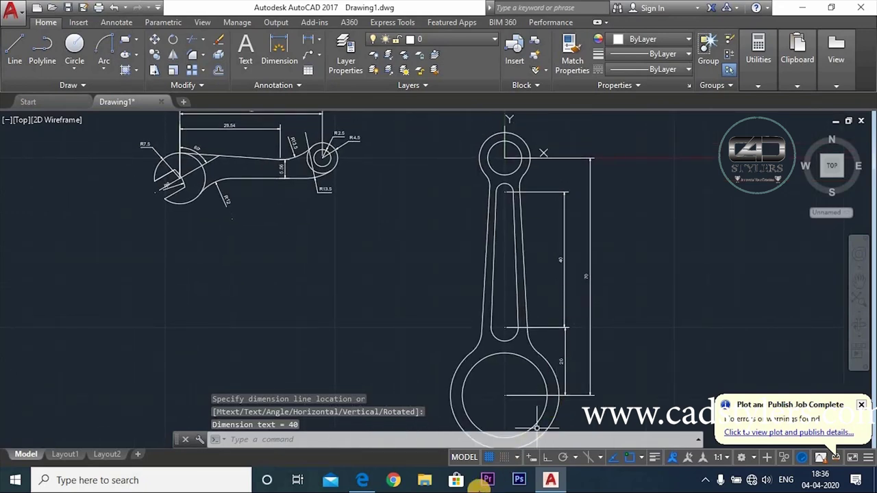
pyautogui.click(362, 479)
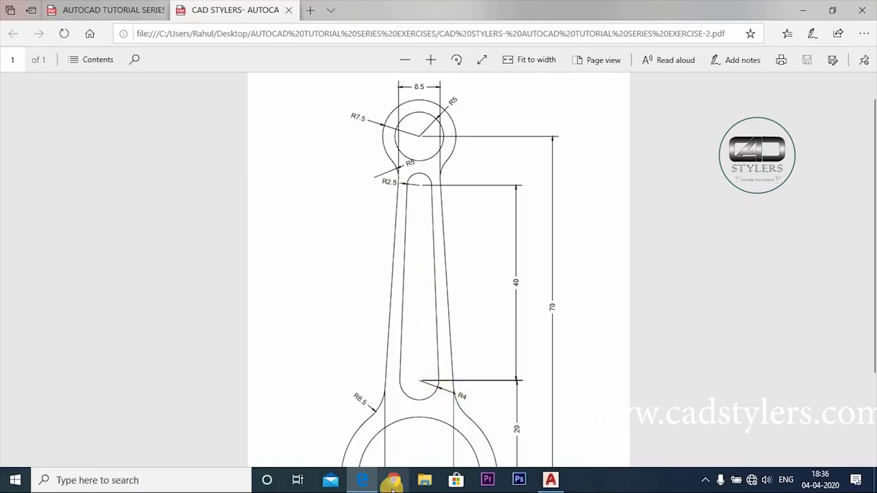
pyautogui.click(362, 479)
pyautogui.moveTo(509, 372)
pyautogui.mouseDown(button='middle')
pyautogui.moveTo(538, 358)
pyautogui.moveTo(540, 384)
pyautogui.moveTo(527, 309)
pyautogui.moveTo(512, 280)
pyautogui.mouseUp(button='middle')
# Step: Place a horizontal 14 dimension across the rod's width inside the big circle
pyautogui.press('Return')
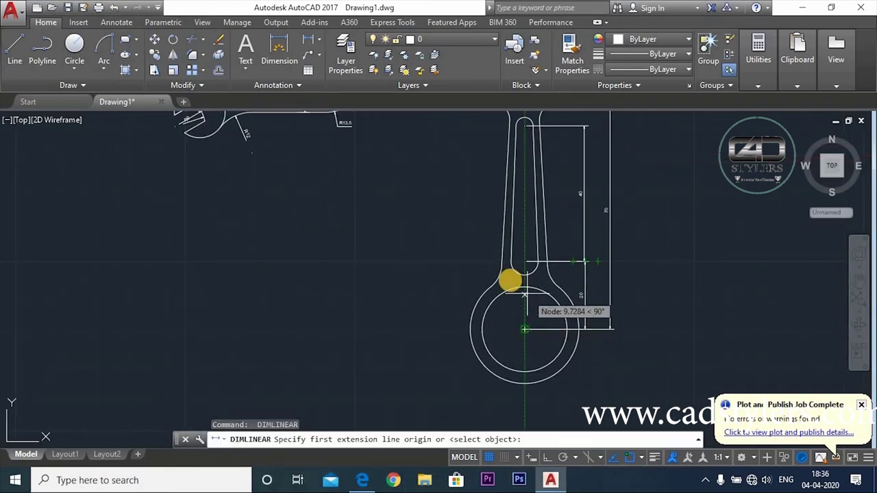
pyautogui.click(499, 267)
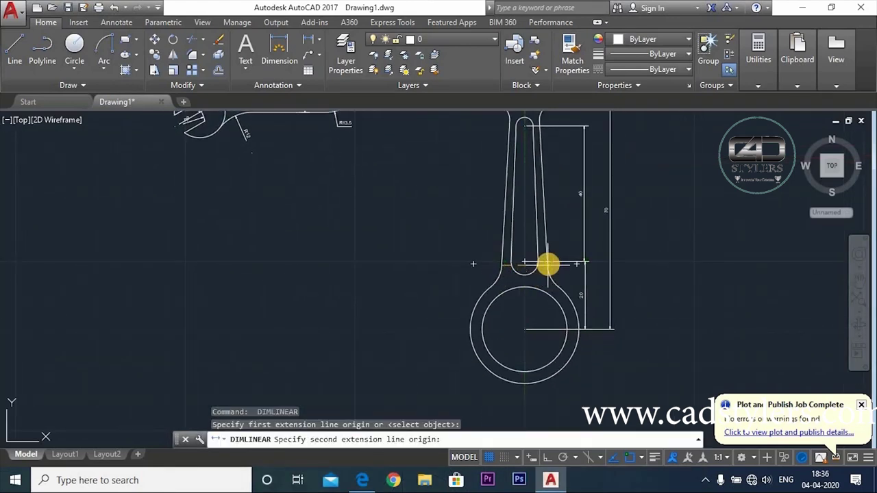
pyautogui.click(548, 264)
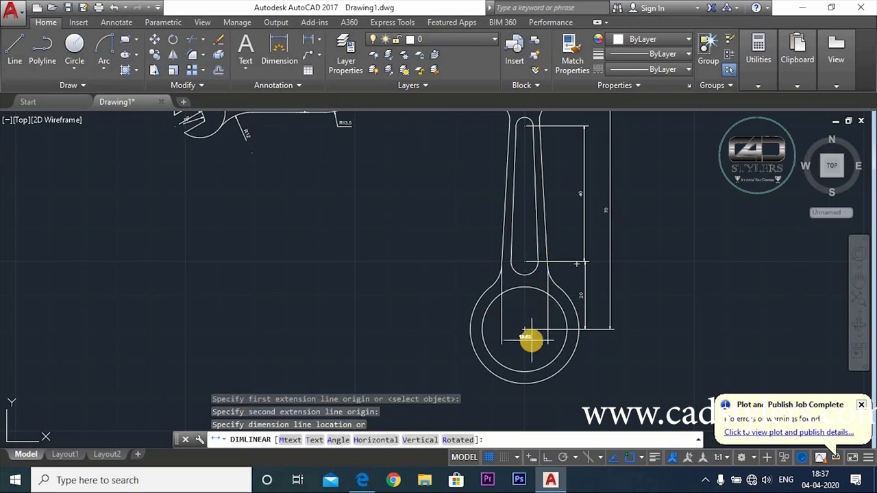
pyautogui.click(528, 337)
pyautogui.scroll(2, 529, 339)
pyautogui.scroll(2, 593, 352)
# Step: Open the 14 dimension's text for editing, then cancel without changing it
pyautogui.doubleClick(593, 351)
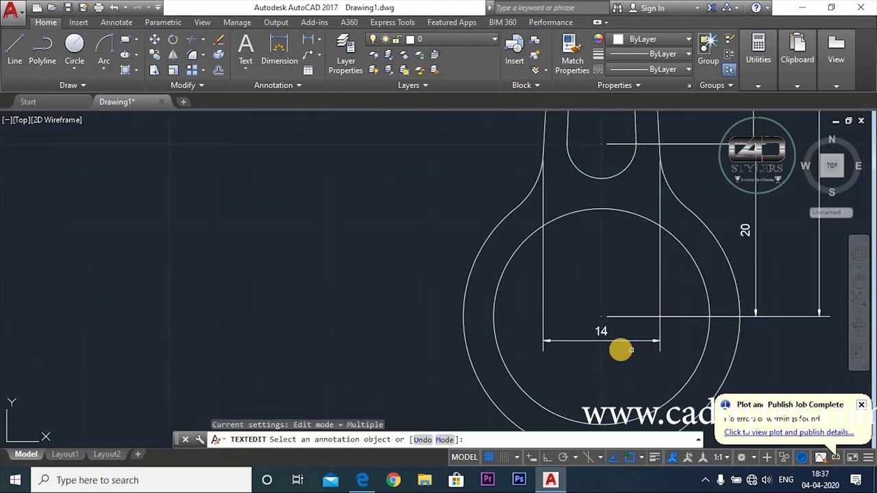
pyautogui.moveTo(621, 351)
pyautogui.mouseDown(button='middle')
pyautogui.moveTo(535, 350)
pyautogui.moveTo(544, 350)
pyautogui.mouseUp(button='middle')
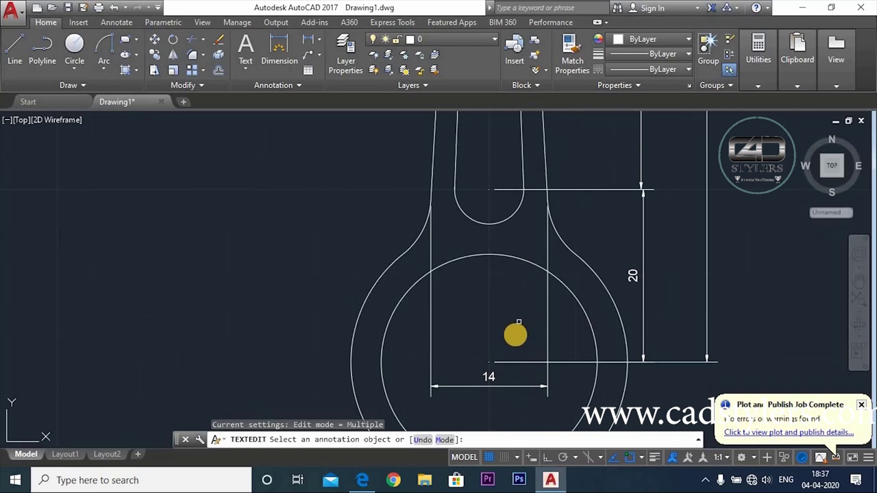
pyautogui.scroll(-2, 519, 322)
pyautogui.scroll(-3, 507, 342)
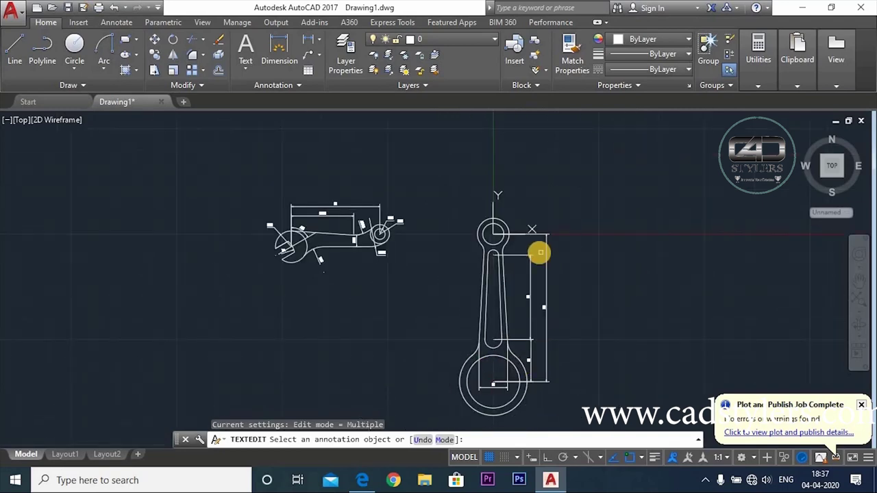
pyautogui.press('Escape')
pyautogui.press('Return')
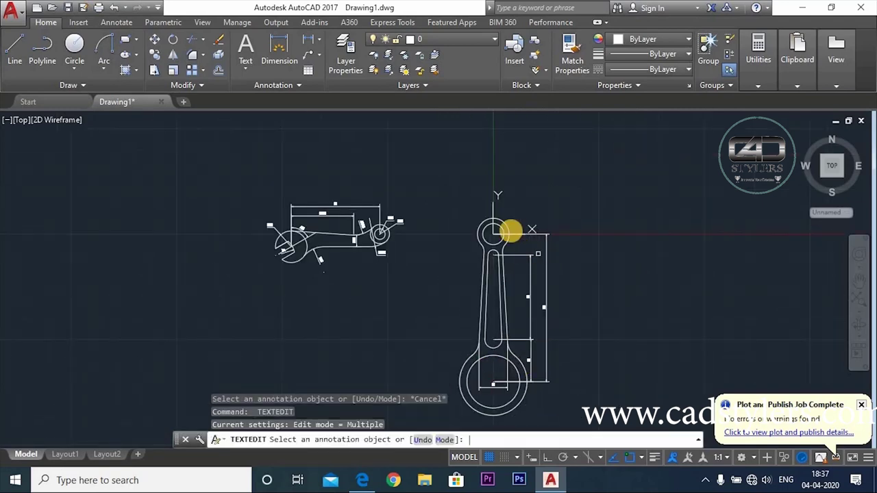
pyautogui.scroll(5, 487, 168)
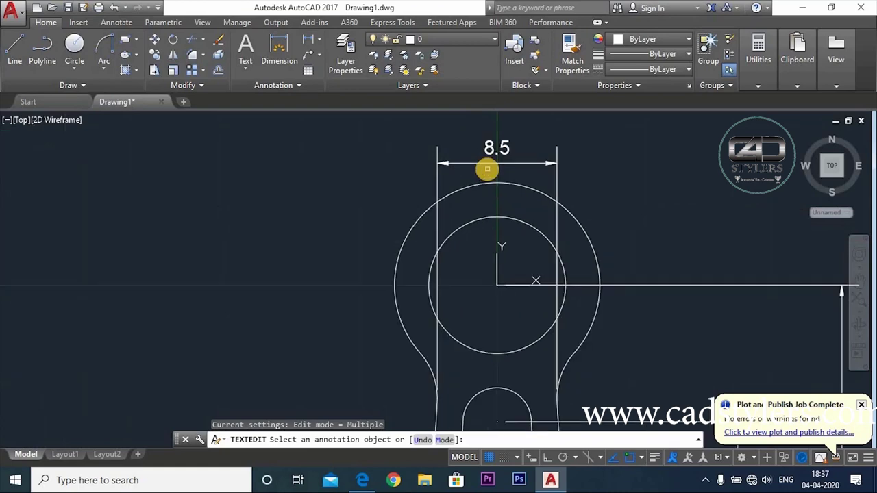
pyautogui.scroll(-2, 487, 169)
pyautogui.scroll(-1, 503, 219)
pyautogui.scroll(-1, 521, 199)
pyautogui.scroll(-1, 527, 258)
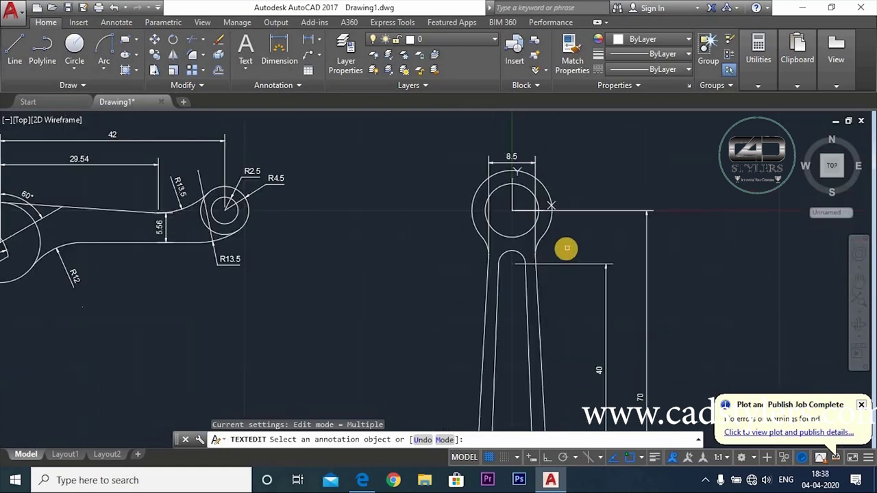
pyautogui.press('Escape')
# Step: Dimension the small end's outer fillet as R5 and compare it with the reference PDF
pyautogui.click(318, 40)
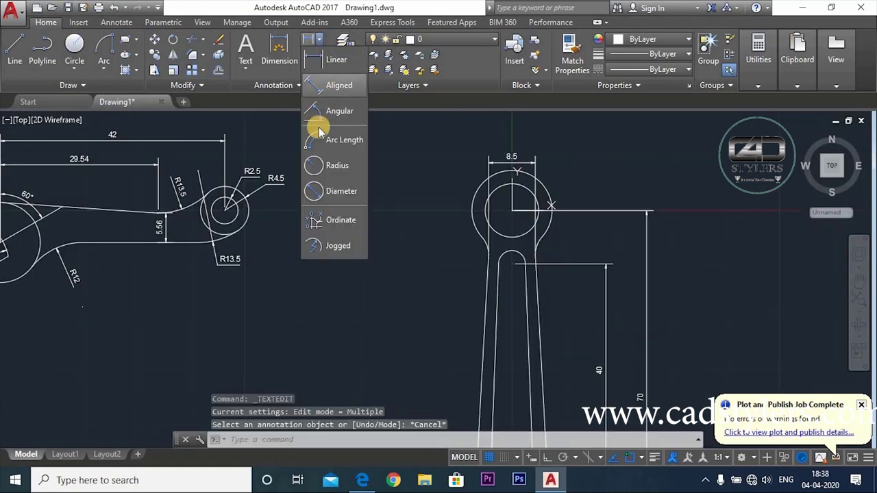
pyautogui.click(313, 165)
pyautogui.moveTo(473, 243); pyautogui.dragTo(491, 213, button='middle')
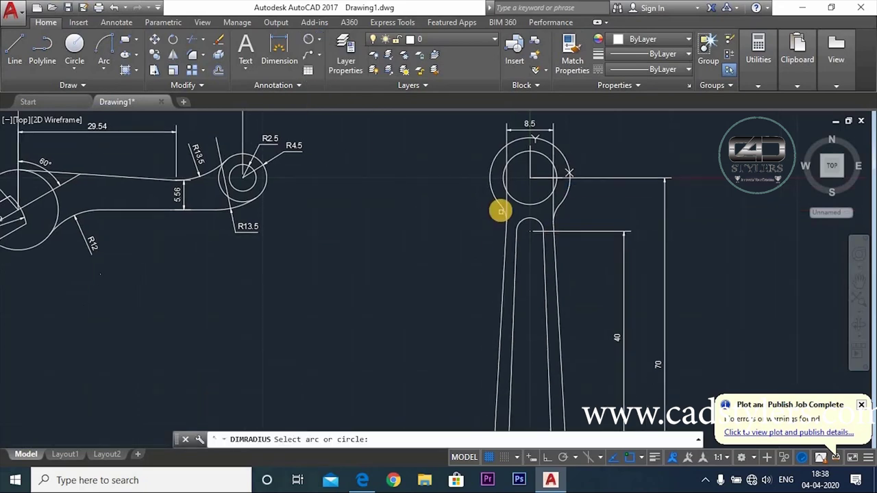
pyautogui.click(501, 210)
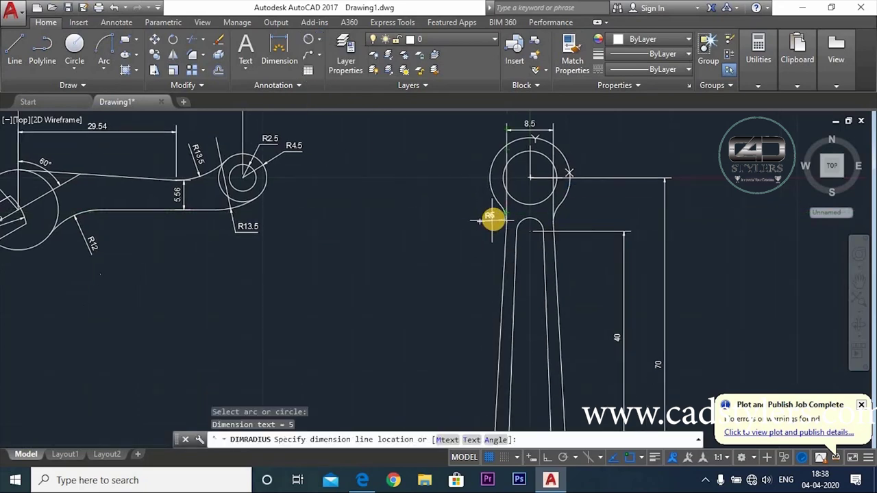
pyautogui.click(488, 219)
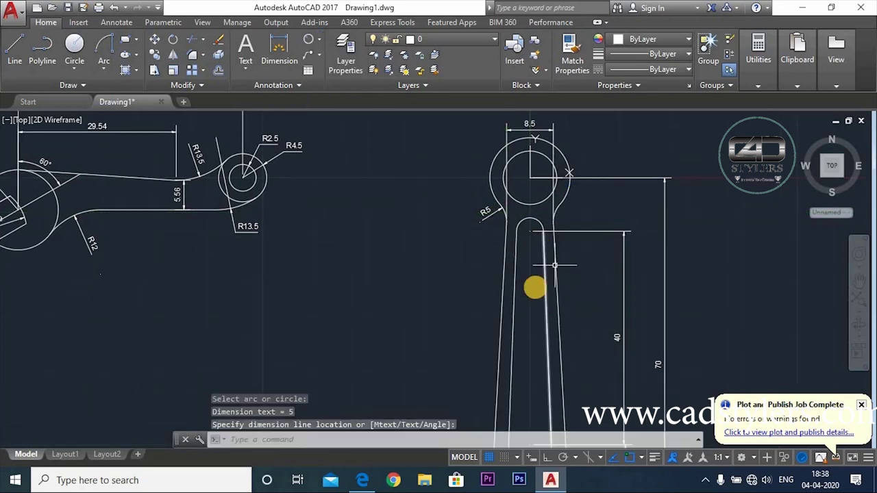
pyautogui.click(362, 479)
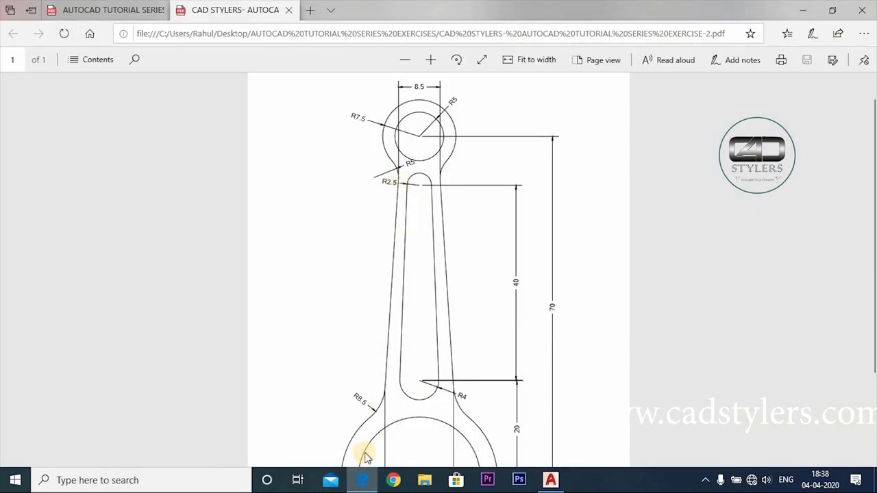
pyautogui.click(363, 482)
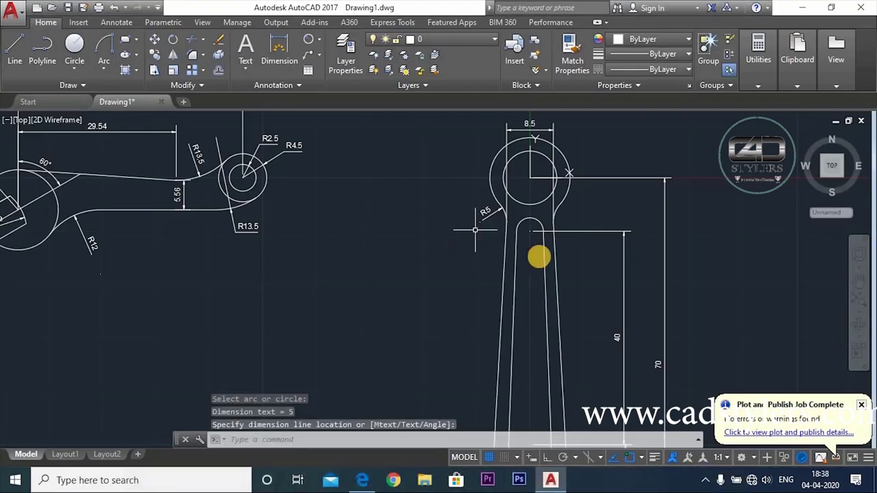
# Step: Add radius dimensions R2.5 and R4 to the slot's rounded top and bottom
pyautogui.press('Return')
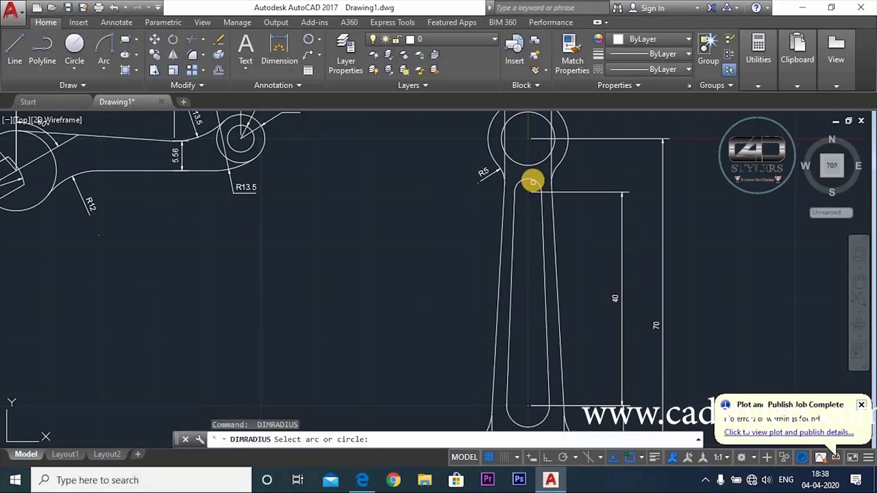
pyautogui.click(532, 179)
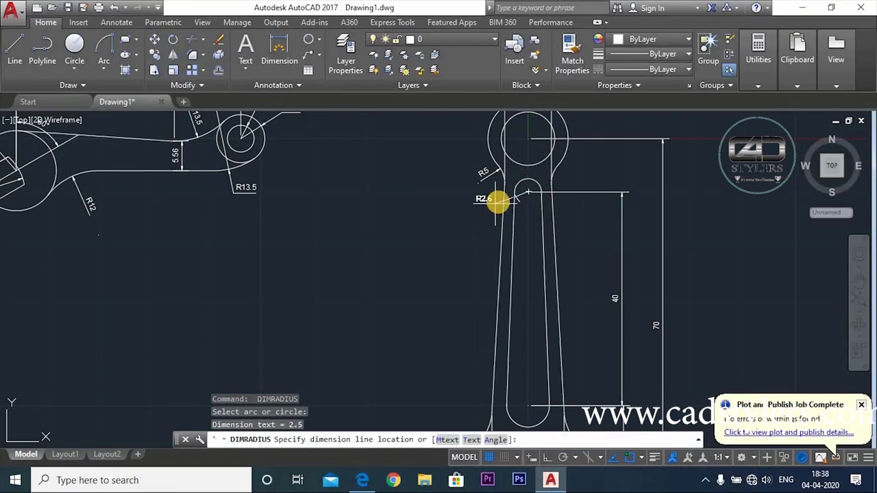
pyautogui.click(497, 197)
pyautogui.press('Return')
pyautogui.moveTo(546, 421); pyautogui.dragTo(545, 363, button='middle')
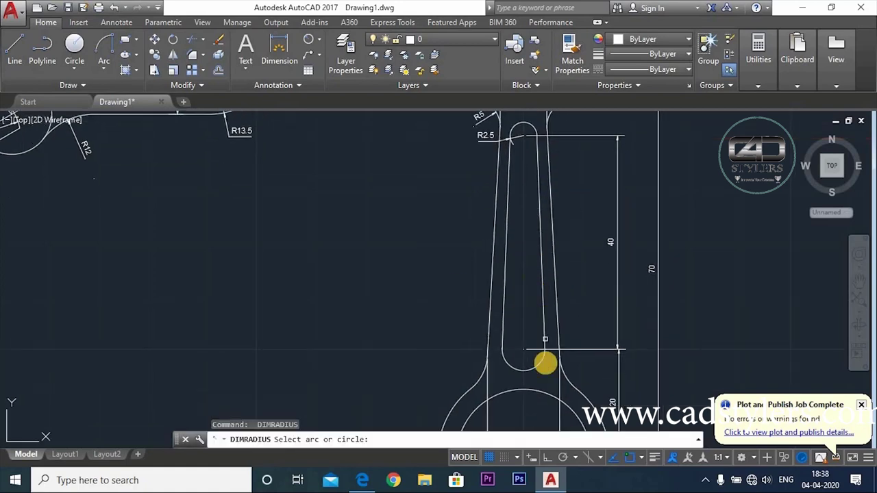
pyautogui.click(533, 367)
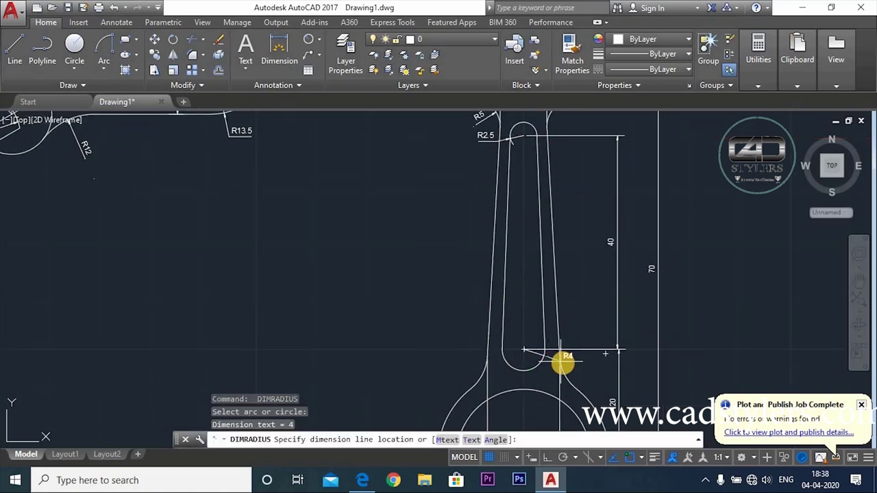
pyautogui.click(578, 383)
# Step: Dimension the big-end fillet R8.5, outer circle R16 and inner circle R12.5
pyautogui.moveTo(579, 383); pyautogui.dragTo(637, 322, button='middle')
pyautogui.press('Return')
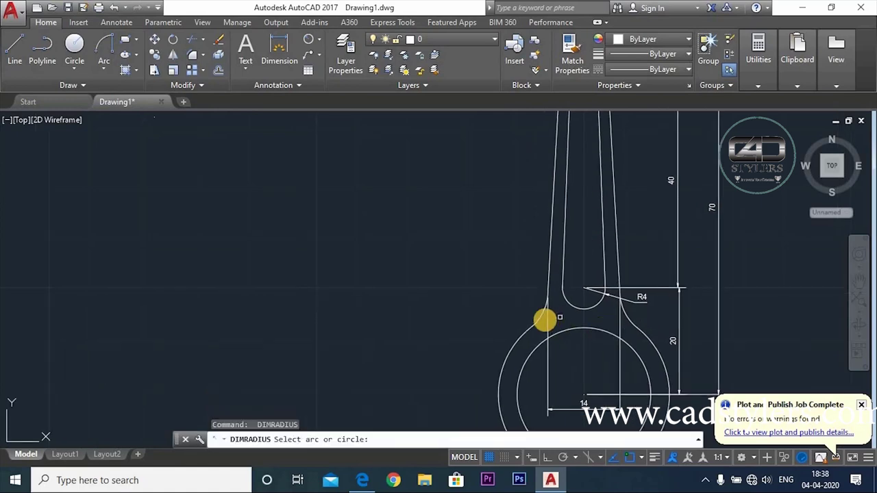
pyautogui.click(541, 318)
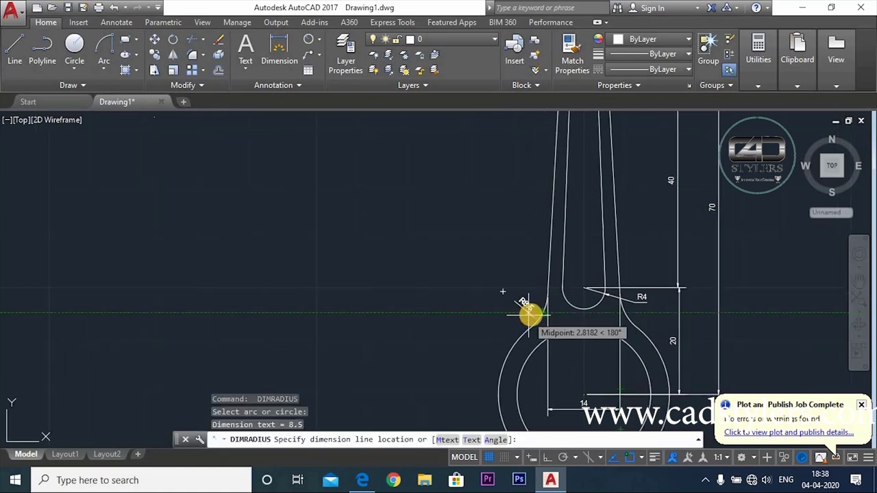
pyautogui.click(526, 303)
pyautogui.moveTo(570, 336); pyautogui.dragTo(577, 281, button='middle')
pyautogui.press('Return')
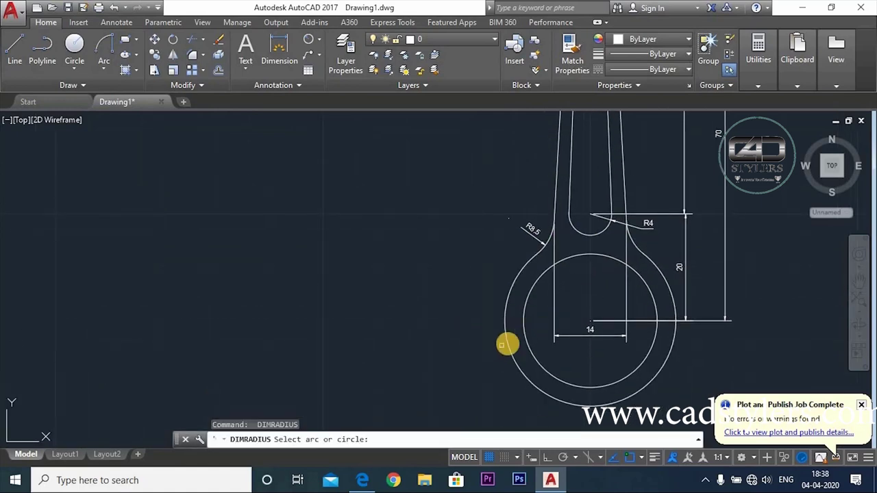
pyautogui.click(499, 345)
pyautogui.click(474, 350)
pyautogui.press('Return')
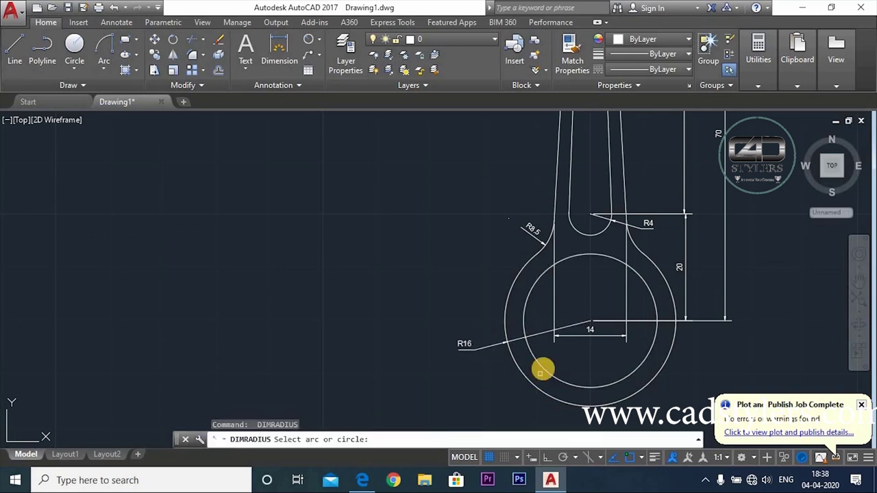
pyautogui.click(542, 367)
pyautogui.click(496, 384)
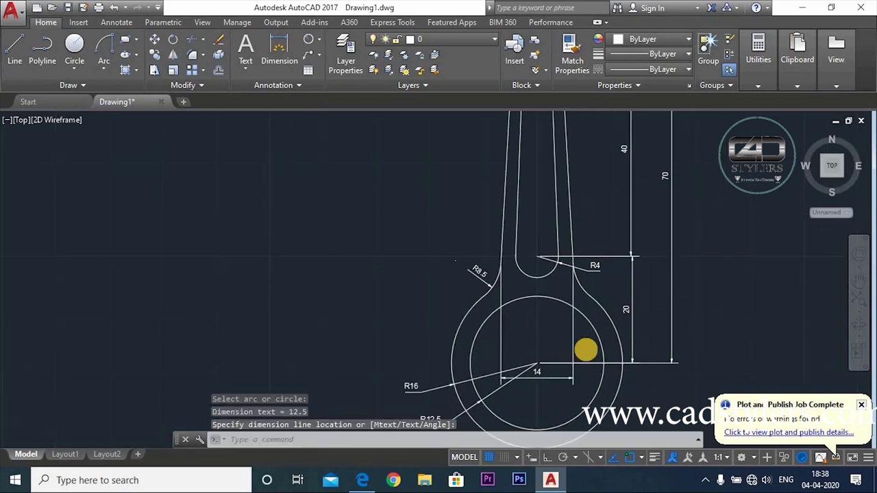
pyautogui.scroll(-5, 583, 350)
pyautogui.scroll(5, 560, 310)
# Step: Add R7.5 and R5 radius dimensions to the small end's outer circle and inner hole
pyautogui.press('Return')
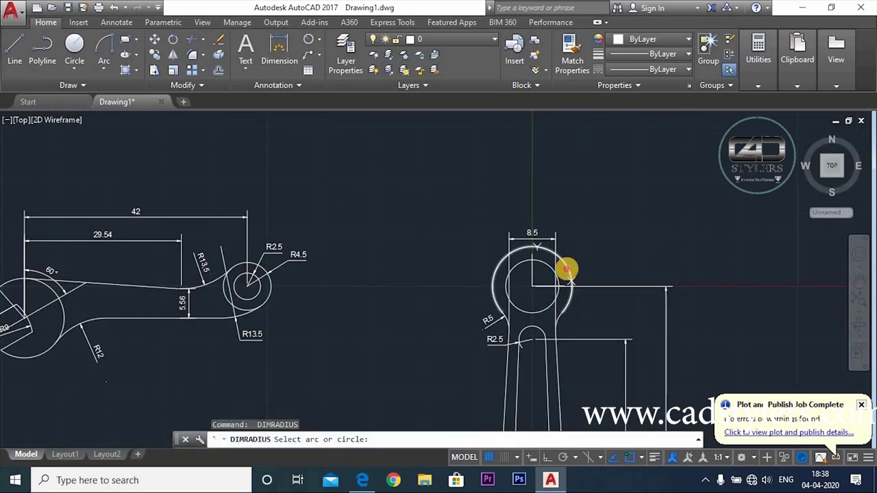
pyautogui.click(560, 283)
pyautogui.click(595, 253)
pyautogui.press('Return')
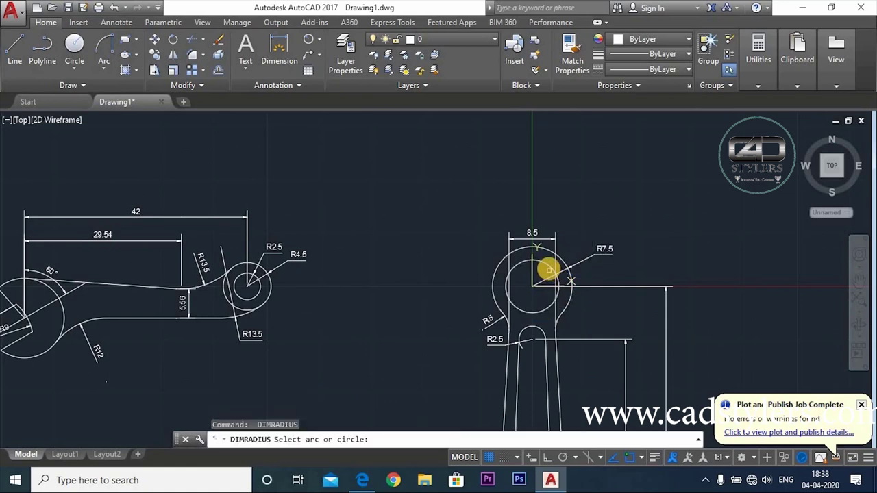
pyautogui.click(548, 269)
pyautogui.click(577, 240)
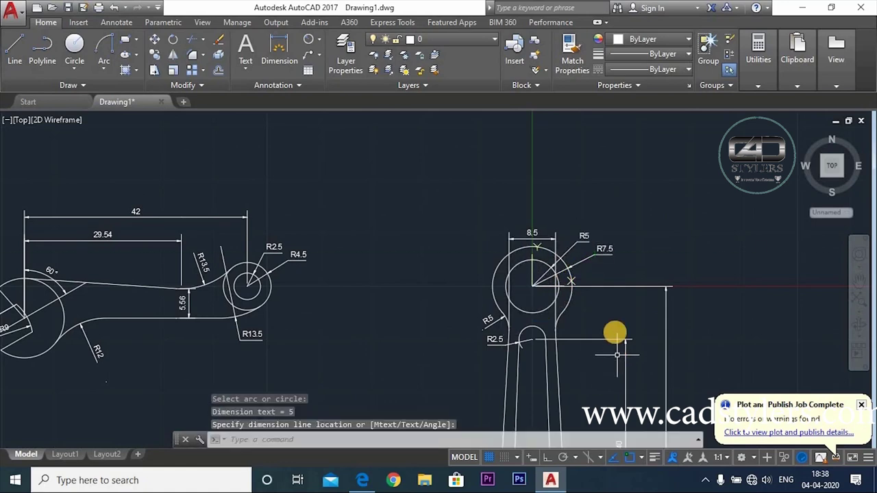
pyautogui.scroll(-2, 603, 251)
pyautogui.moveTo(603, 381); pyautogui.dragTo(603, 304, button='middle')
pyautogui.scroll(2, 576, 250)
pyautogui.scroll(2, 581, 257)
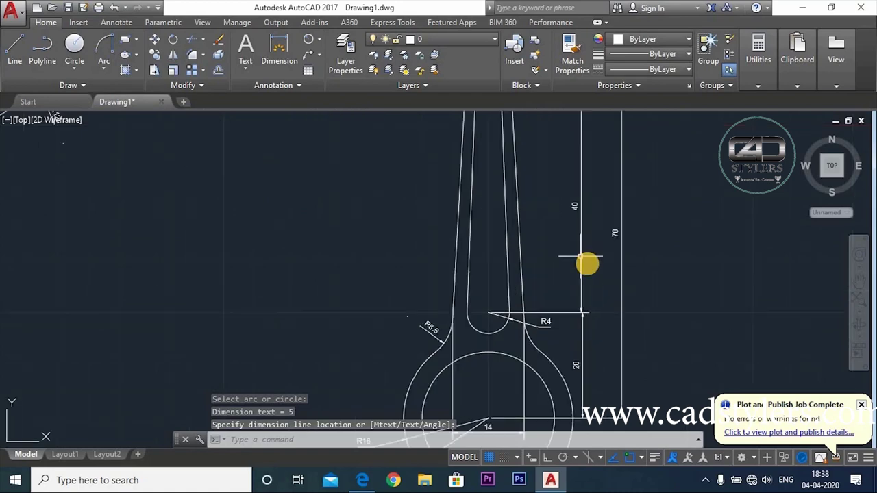
pyautogui.scroll(-2, 589, 266)
pyautogui.scroll(-1, 623, 322)
pyautogui.moveTo(623, 323)
pyautogui.mouseDown(button='middle')
pyautogui.moveTo(673, 348)
pyautogui.moveTo(678, 338)
pyautogui.mouseUp(button='middle')
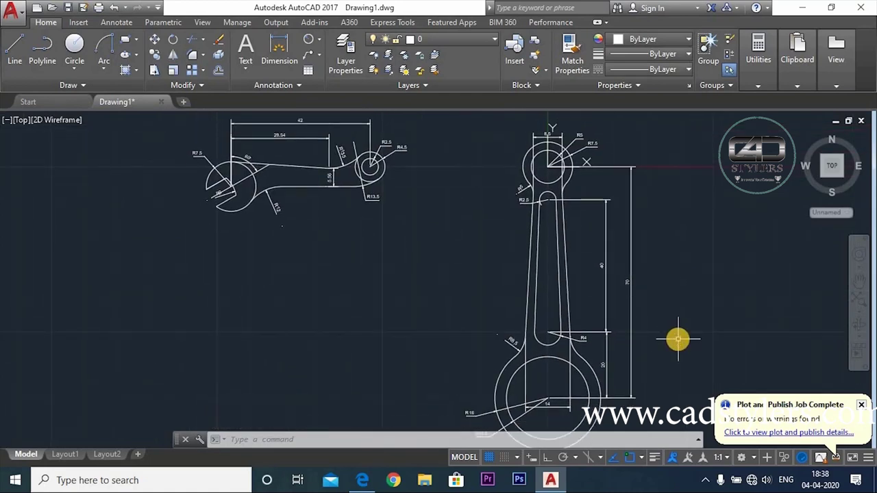
pyautogui.moveTo(675, 347)
pyautogui.mouseDown(button='middle')
pyautogui.moveTo(689, 297)
pyautogui.moveTo(678, 316)
pyautogui.moveTo(698, 295)
pyautogui.mouseUp(button='middle')
pyautogui.scroll(-2, 678, 322)
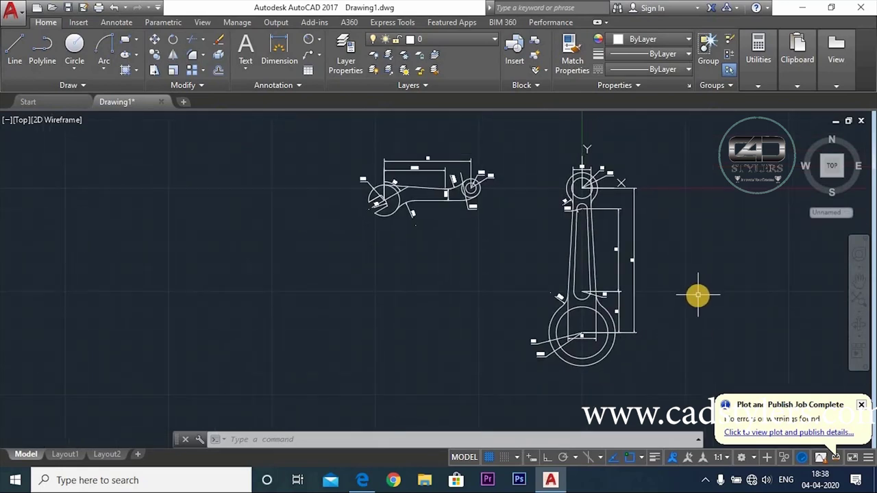
pyautogui.scroll(2, 680, 300)
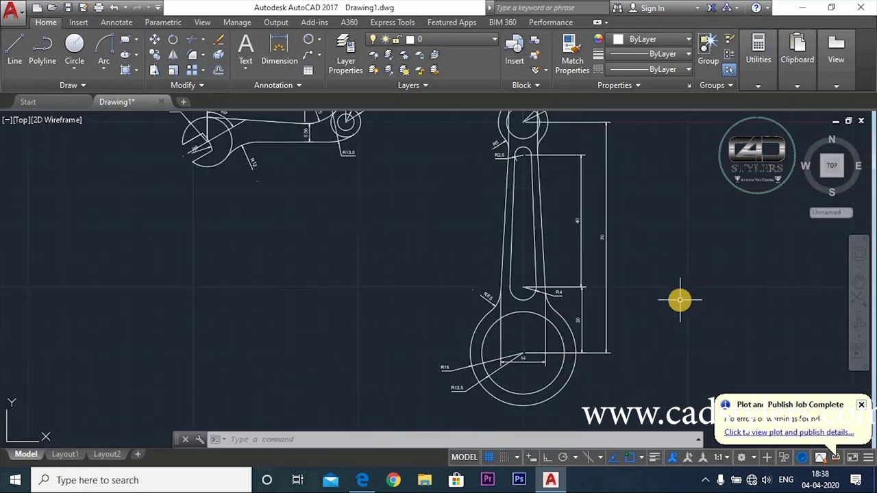
pyautogui.moveTo(679, 300); pyautogui.dragTo(662, 343, button='middle')
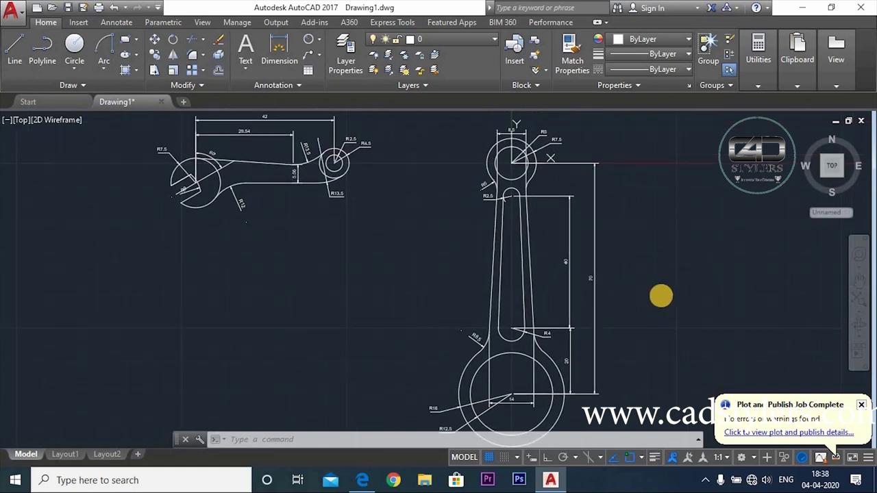